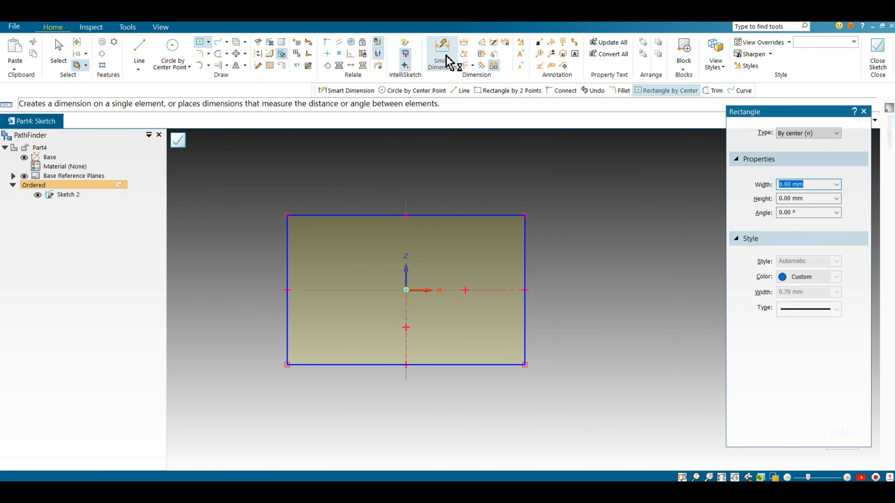
Add Smart Dimensions to the rectangle's top and right edges for its width and height
left_click(445, 61)
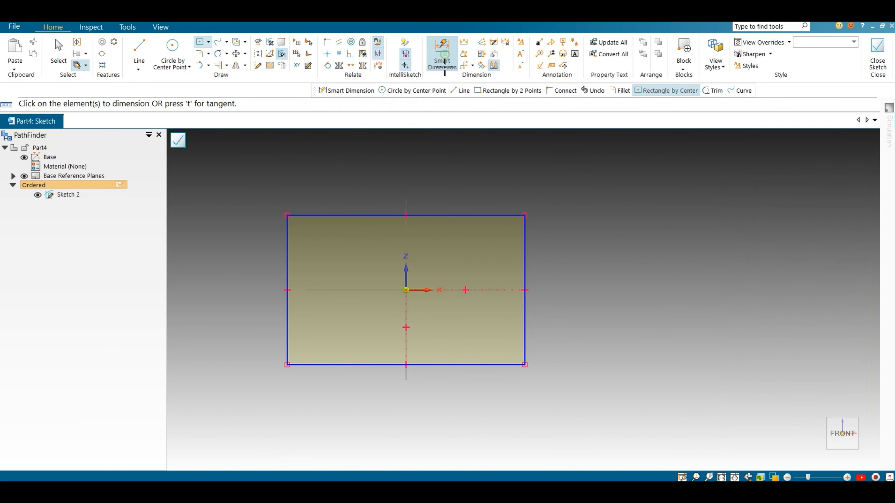
left_click(428, 215)
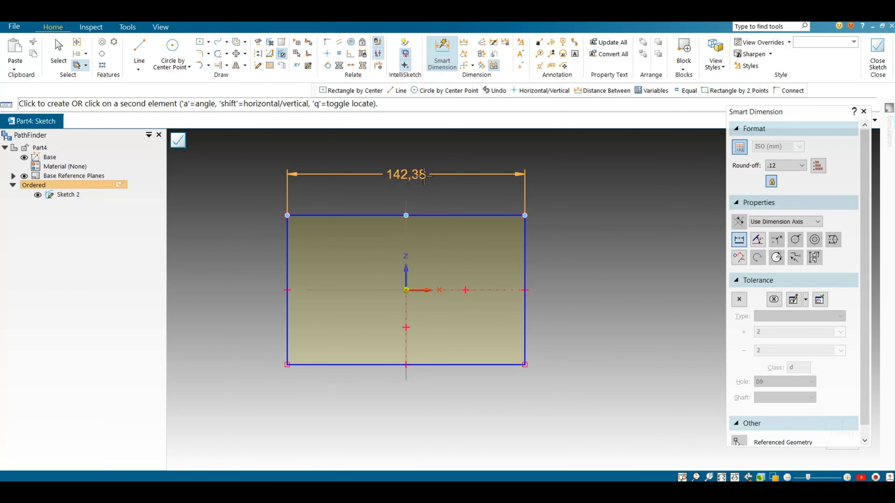
left_click(424, 176)
left_click(527, 243)
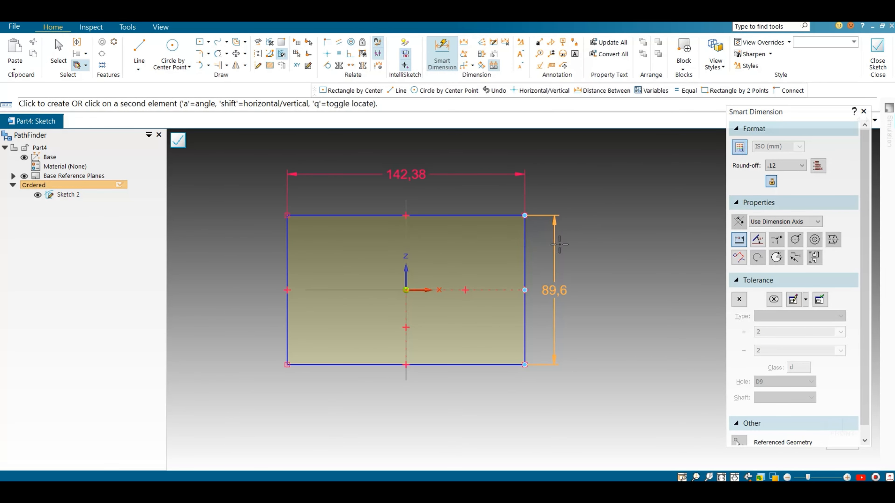
left_click(558, 243)
key("Escape")
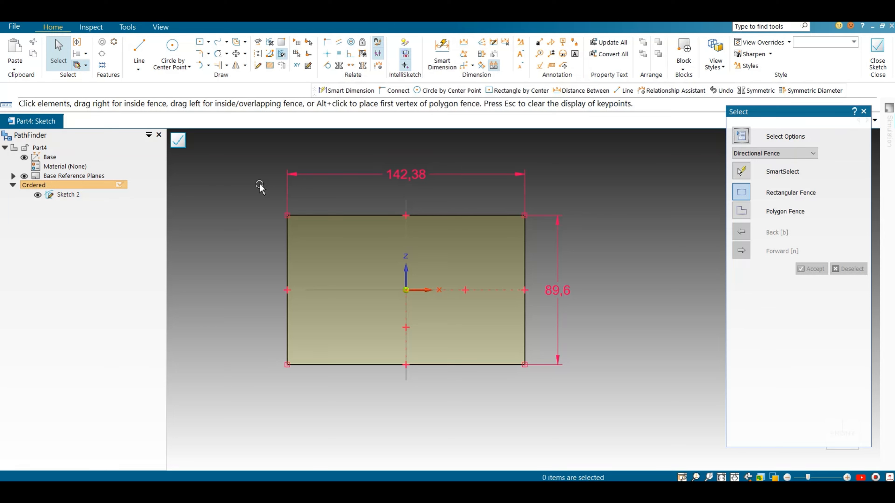
Set the rectangle's width dimension to 200 mm and its height dimension to 100 mm
left_click(290, 258)
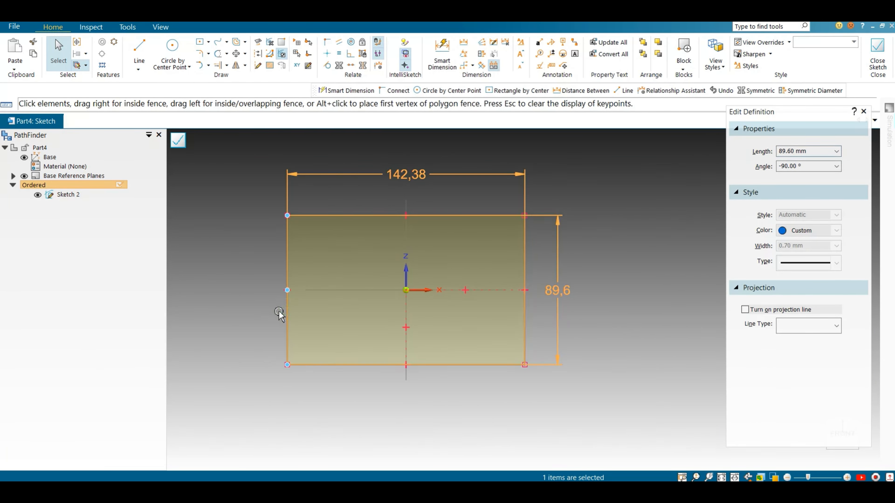
left_click(237, 315)
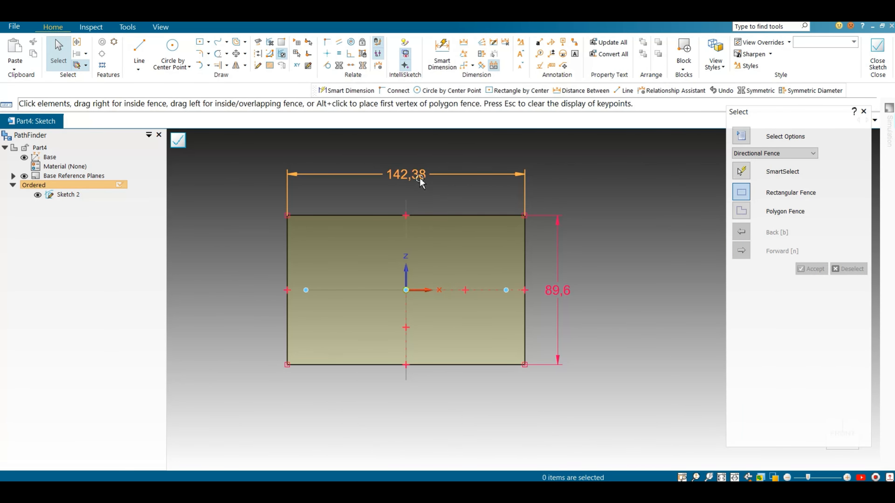
left_click(432, 176)
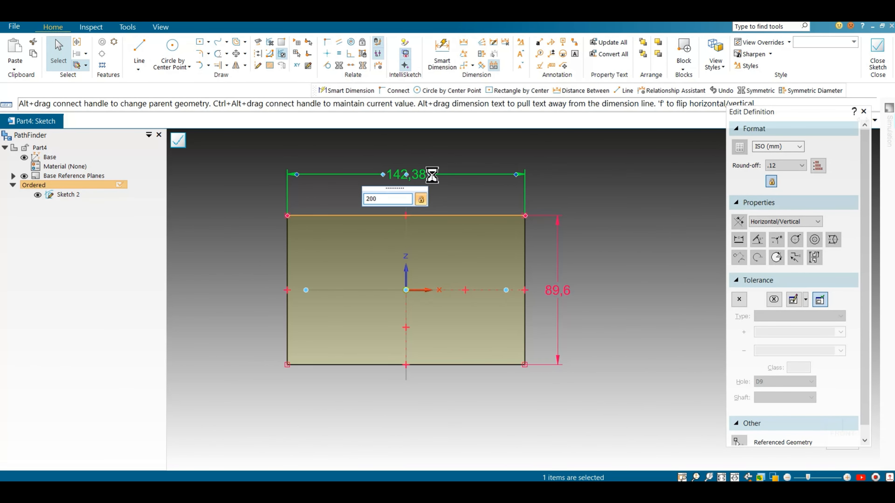
key("Return")
left_click(614, 205)
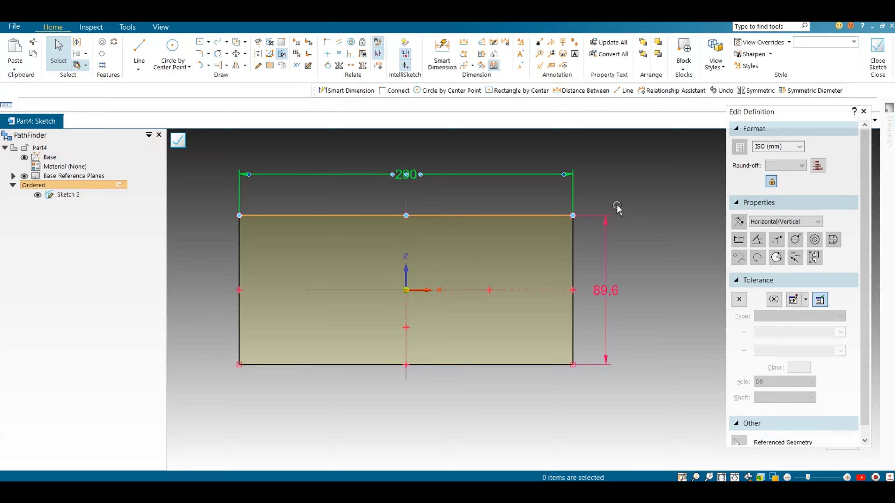
left_click(610, 261)
type("100")
key("Return")
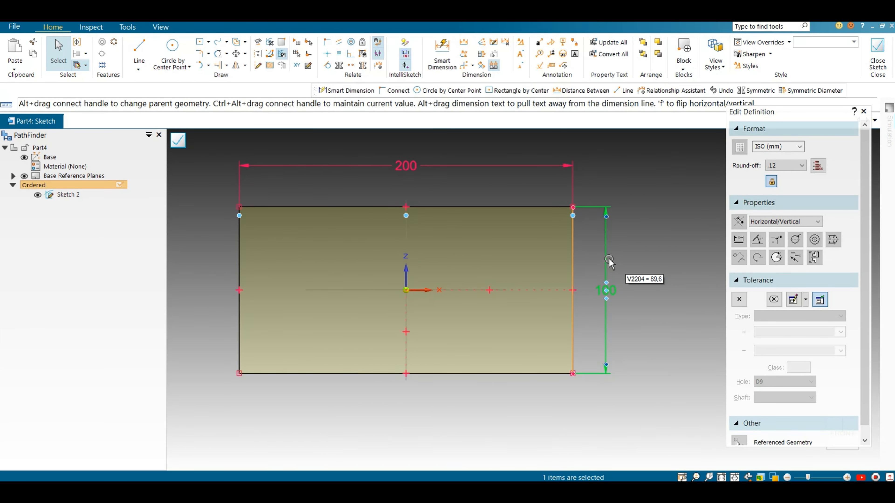
Delete the rectangle's height and width dimensions
scroll(590, 337, "down", 1)
left_click(604, 288)
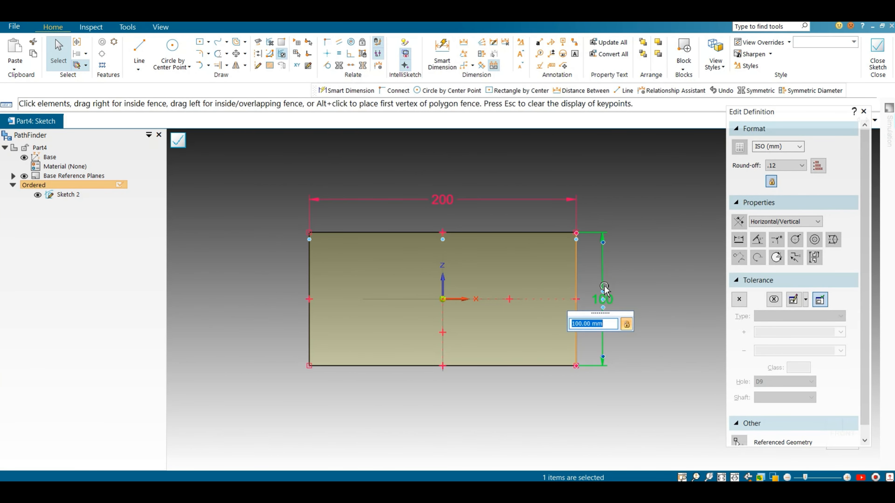
key("Delete")
left_click(564, 200)
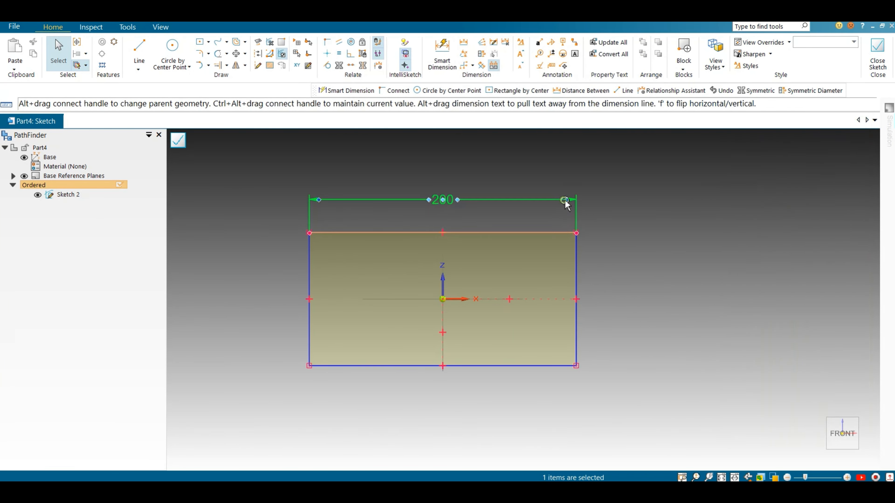
key("Delete")
scroll(601, 214, "down", 1)
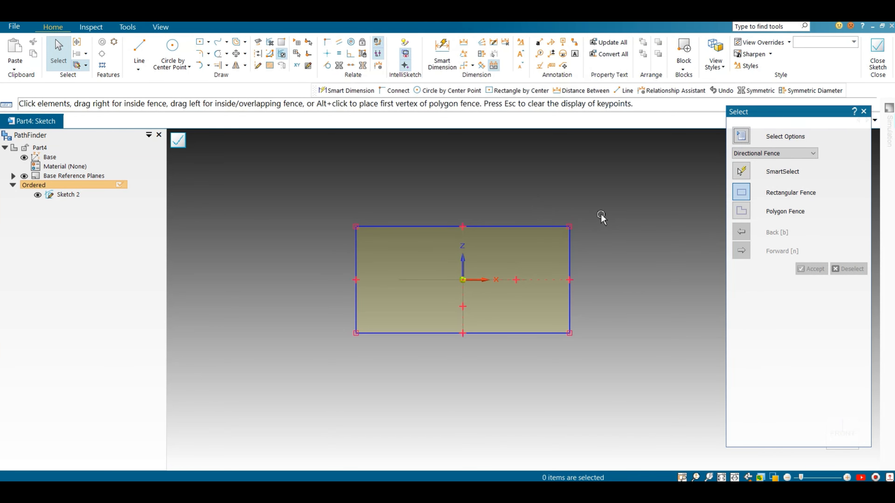
scroll(600, 214, "up", 2)
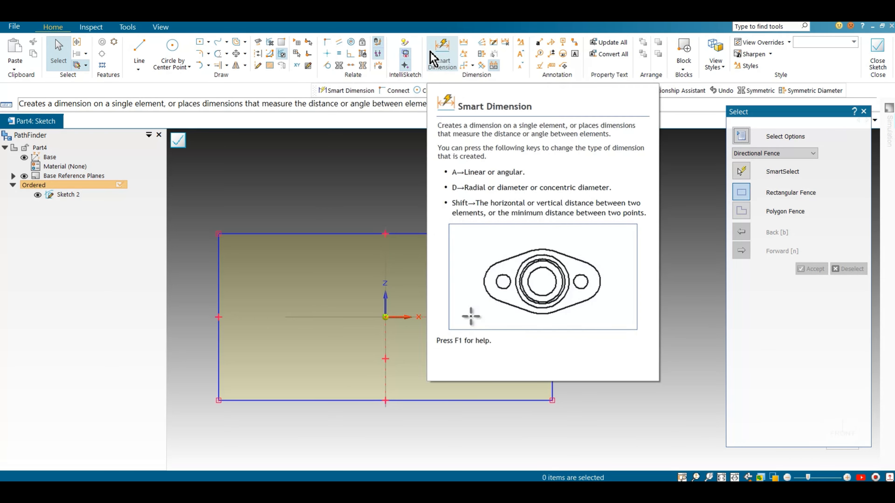
Set Smart Dimension's orientation to Horizontal/Vertical and dimension the distance between the rectangle's top and bottom edges
left_click(433, 58)
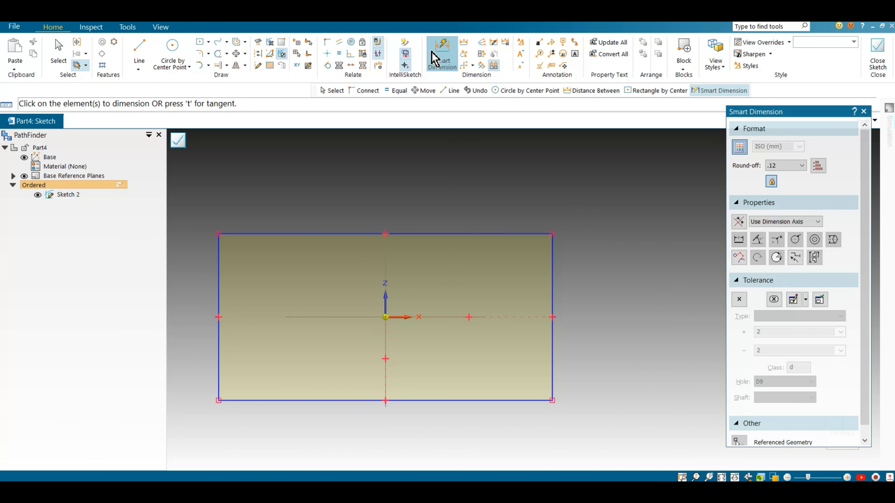
left_click(762, 222)
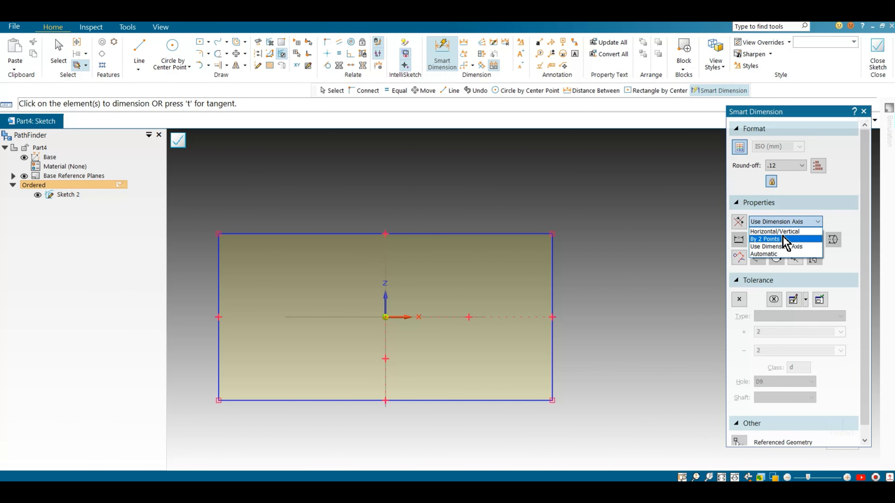
left_click(783, 231)
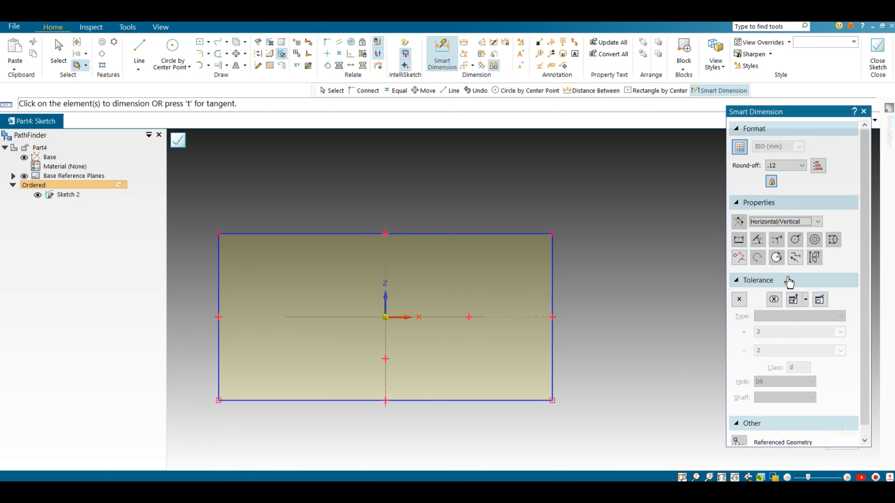
left_click(792, 222)
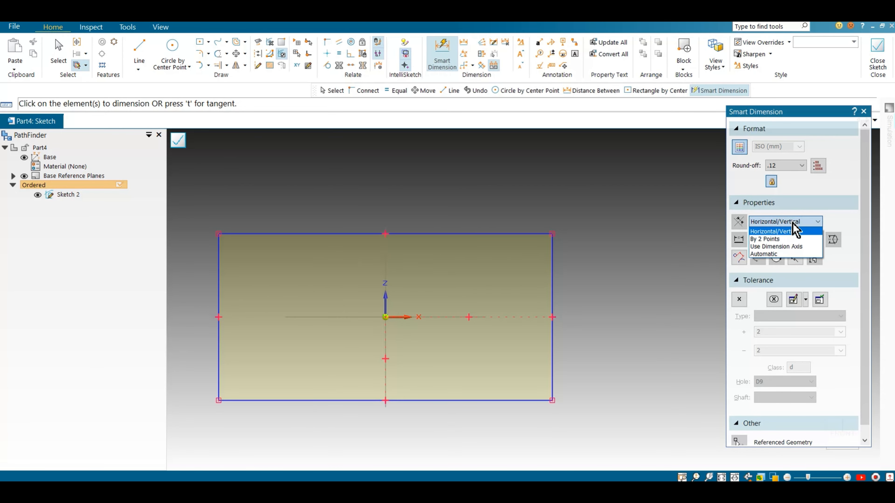
left_click(793, 232)
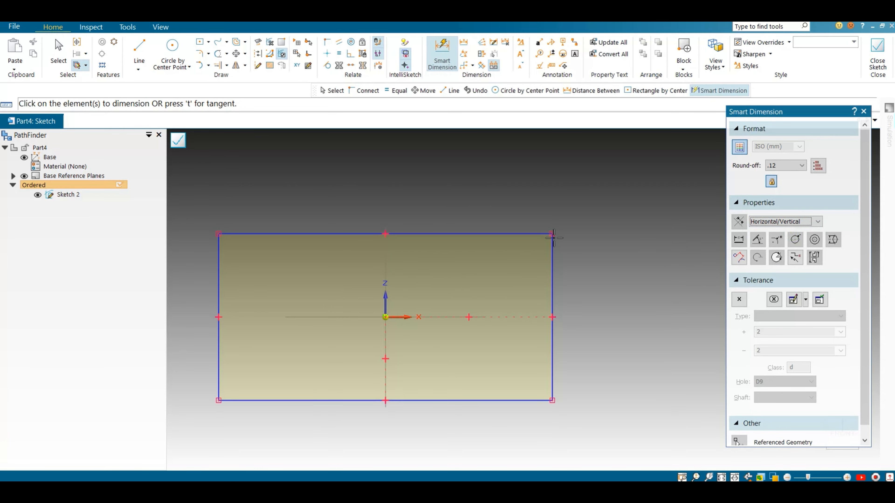
left_click(514, 235)
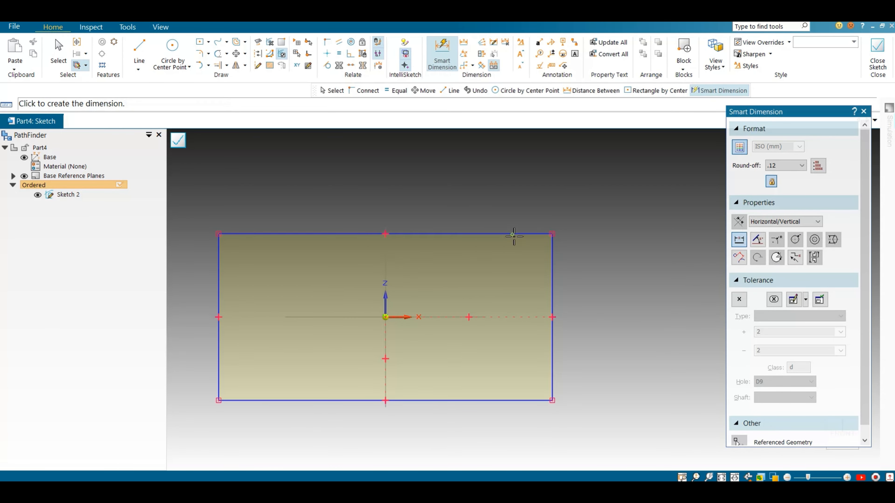
left_click(498, 400)
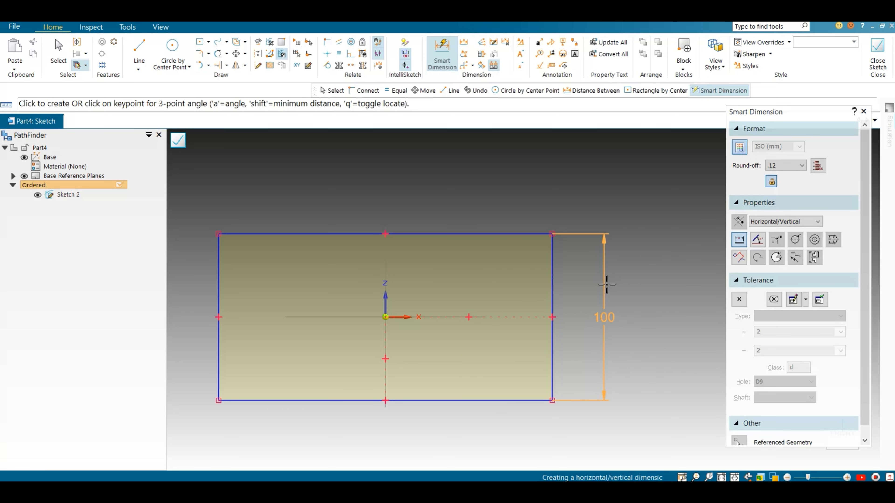
left_click(609, 286)
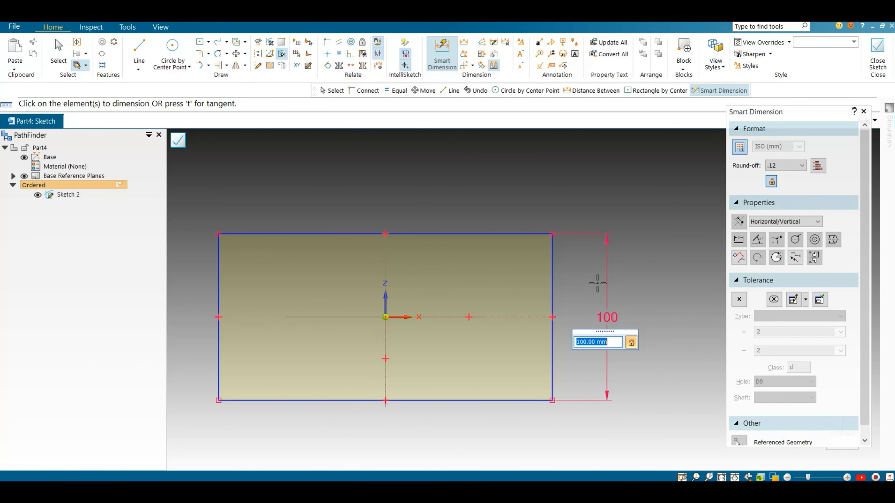
Set the dimension orientation to Automatic and dimension the vertical distance from the rectangle's top edge to its left edge's midpoint
left_click(785, 221)
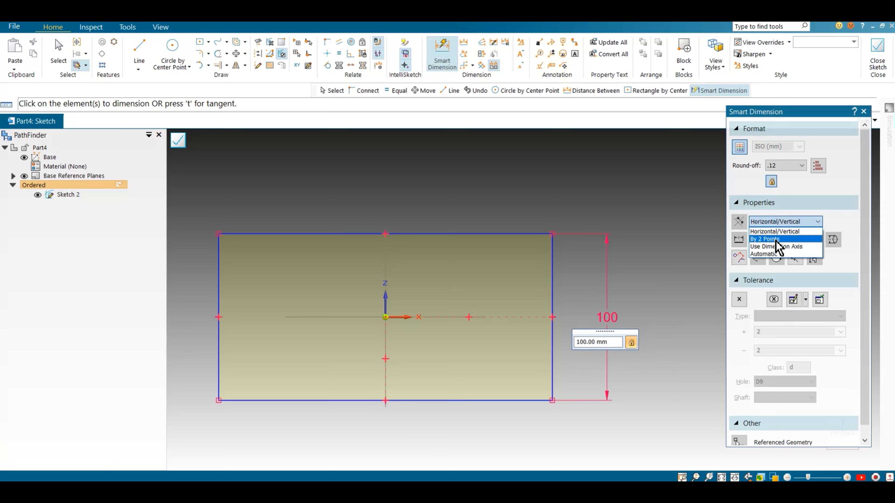
left_click(776, 241)
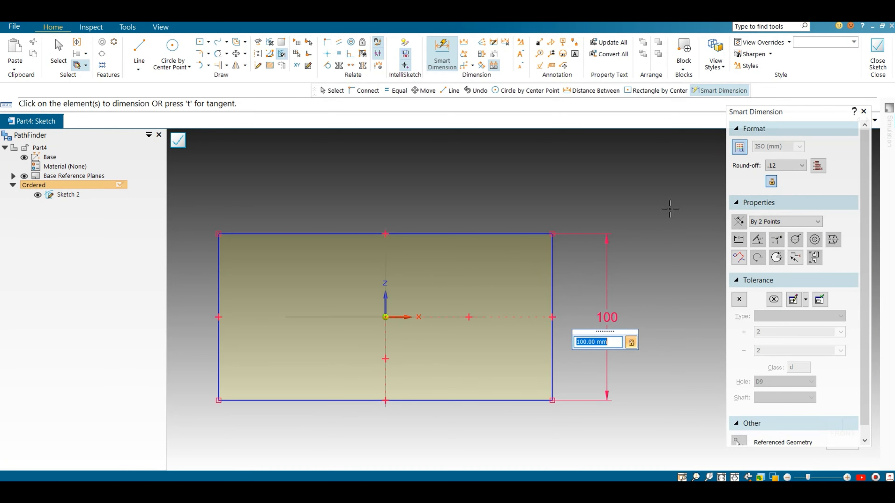
left_click(771, 223)
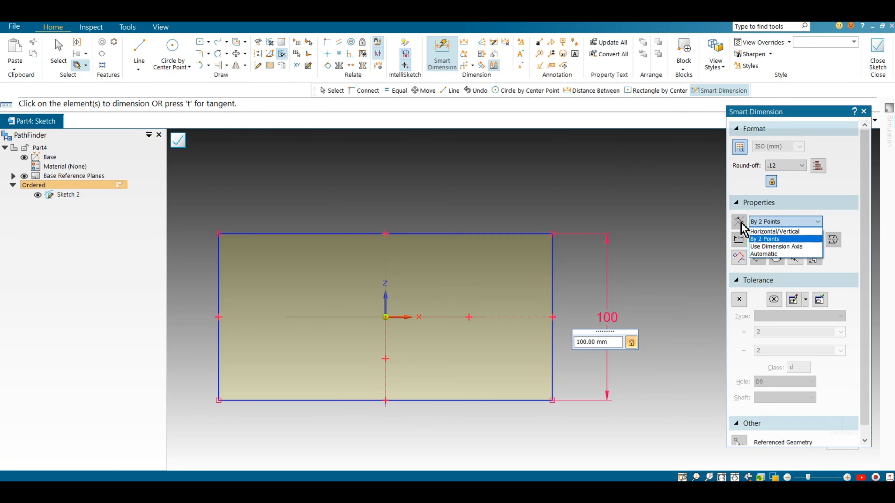
left_click(769, 253)
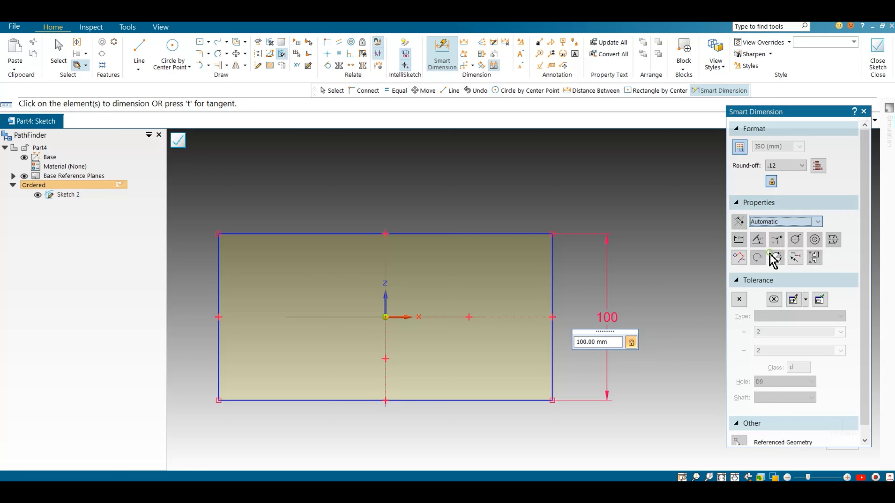
left_click(409, 236)
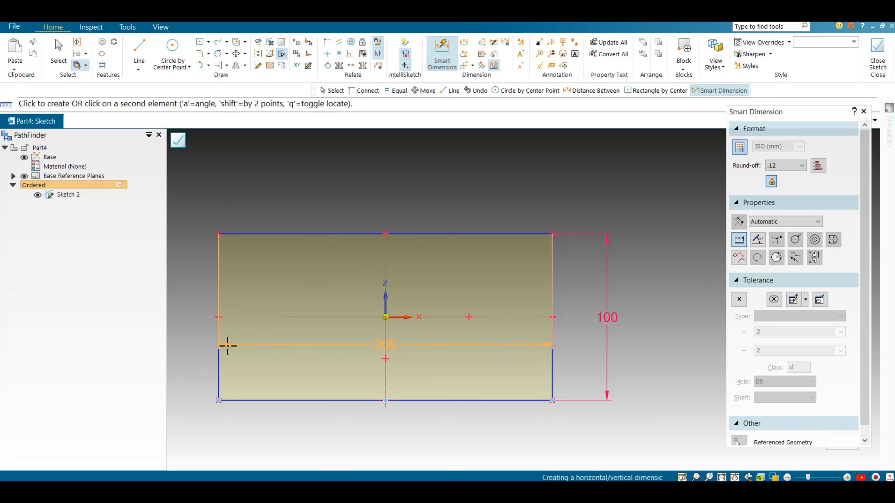
left_click(219, 317)
scroll(210, 296, "down", 3)
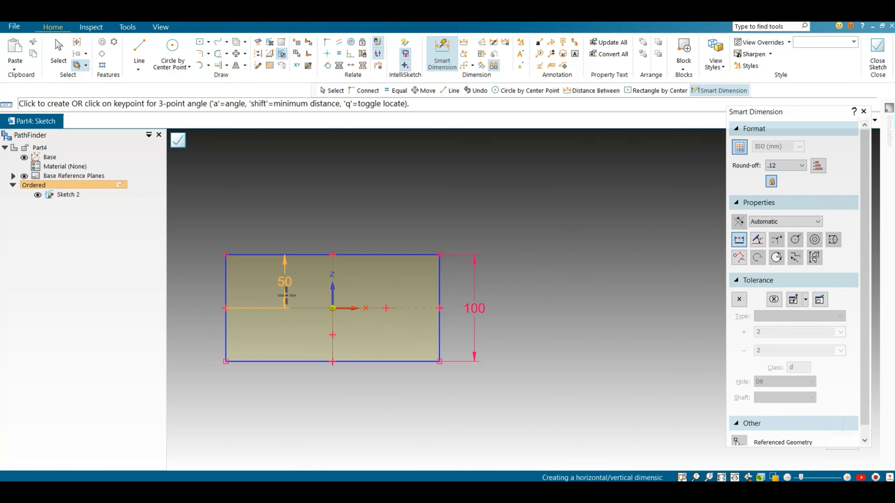
left_click(210, 293)
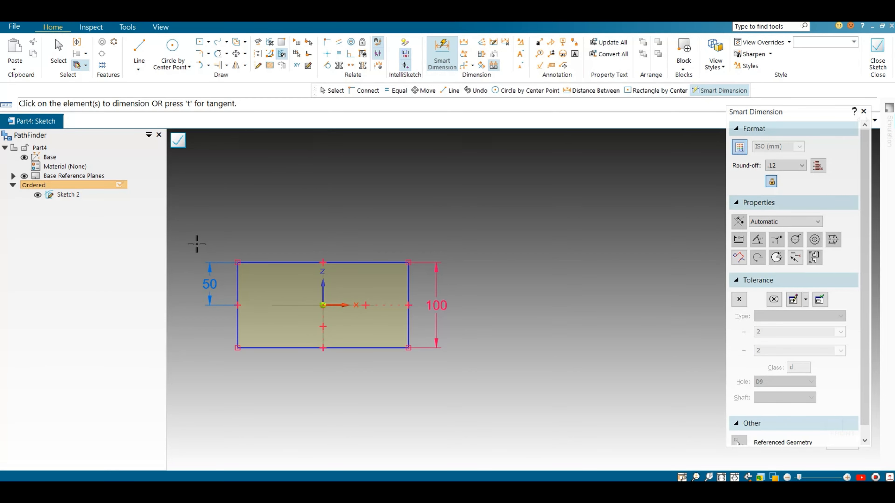
Delete the rectangle together with all of its dimensions from the sketch
left_click(59, 54)
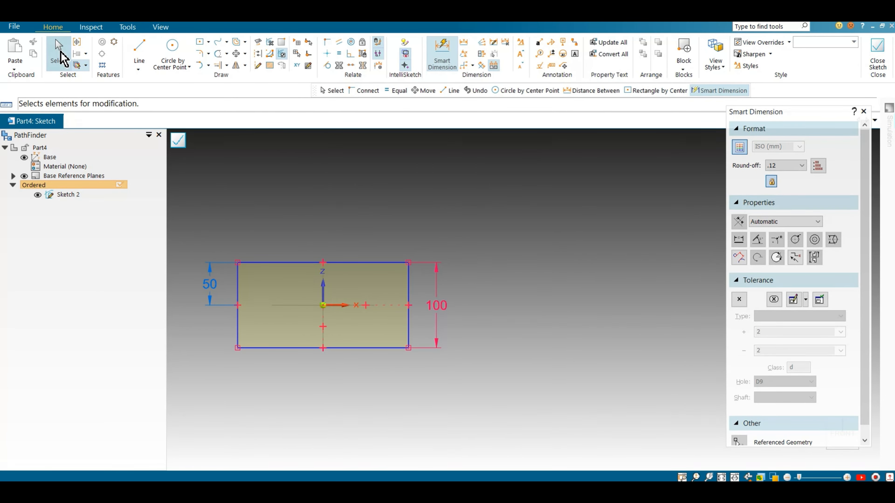
left_click_drag(186, 235, 490, 416)
key("Delete")
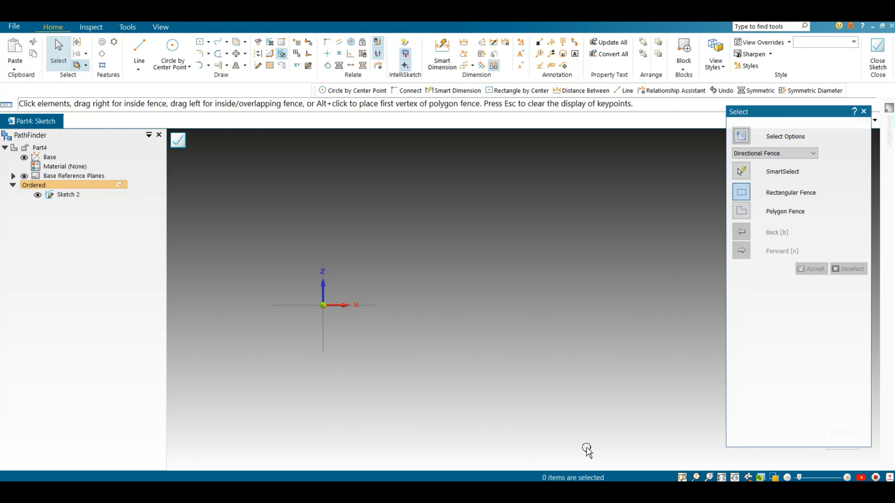
Sketch a circle about 201 mm in diameter centred on the origin
left_click(173, 53)
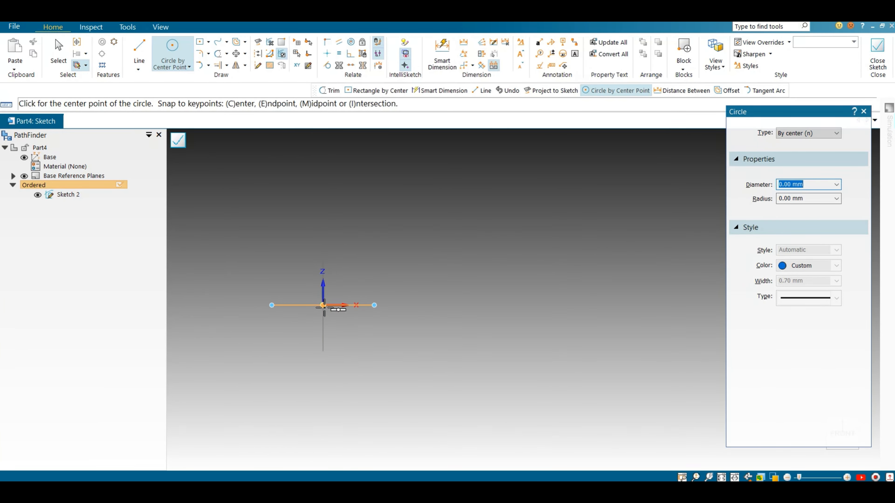
left_click(323, 305)
left_click(391, 252)
Dimension the circle's diameter with Smart Dimension, placing the dimension outside its upper right edge
left_click(442, 53)
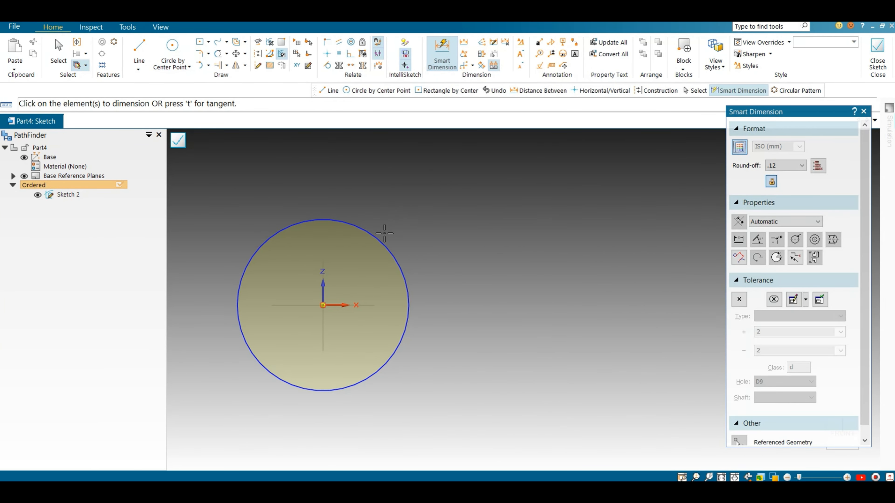
left_click(384, 246)
left_click(435, 216)
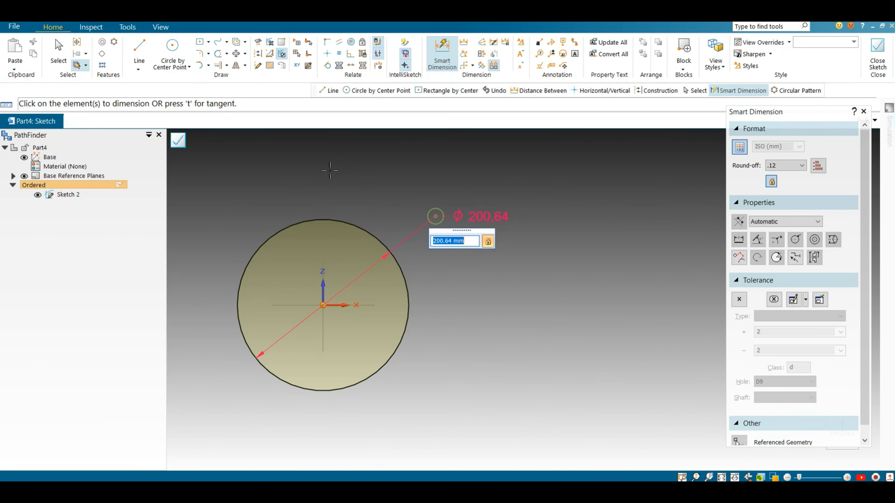
left_click(363, 192)
Add a second diameter dimension to the circle, placing it outside the lower right edge
scroll(211, 266, "up", 1)
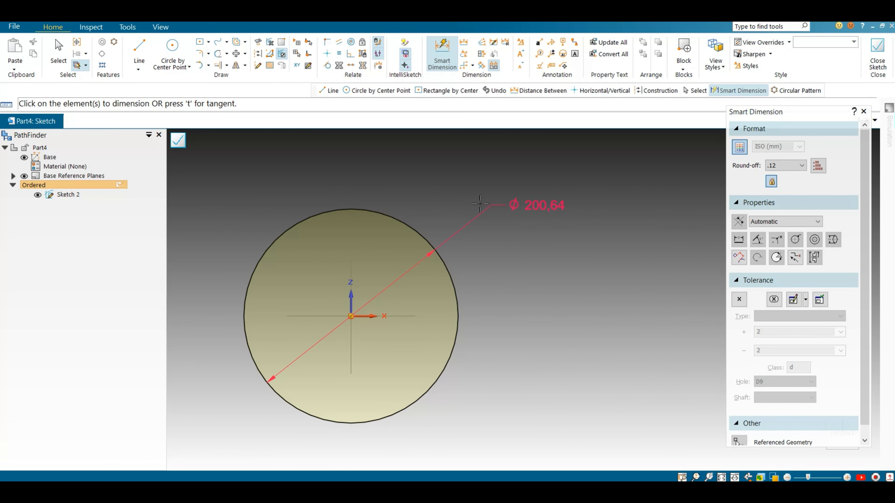
left_click(400, 217)
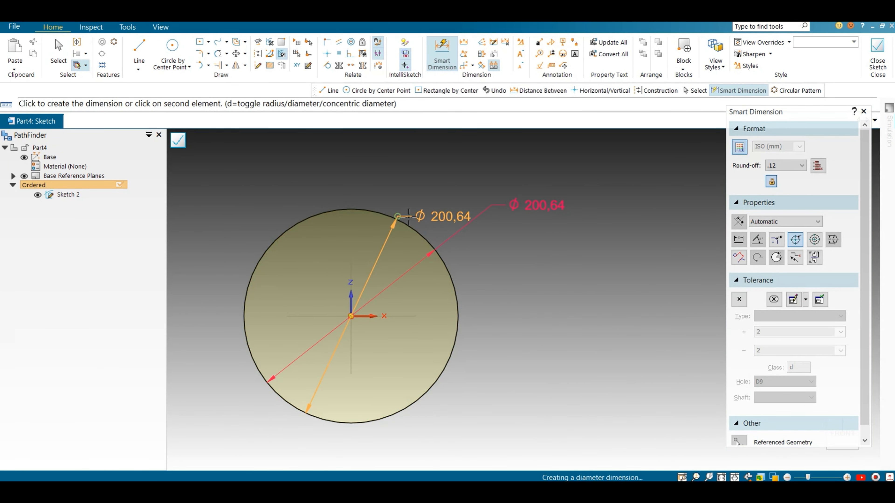
left_click(494, 353)
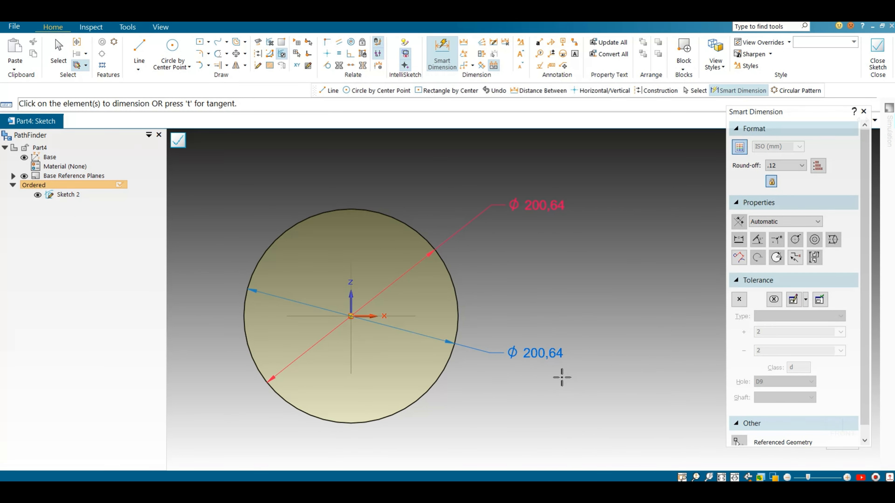
Delete both diameter dimensions from the circle
left_click(59, 56)
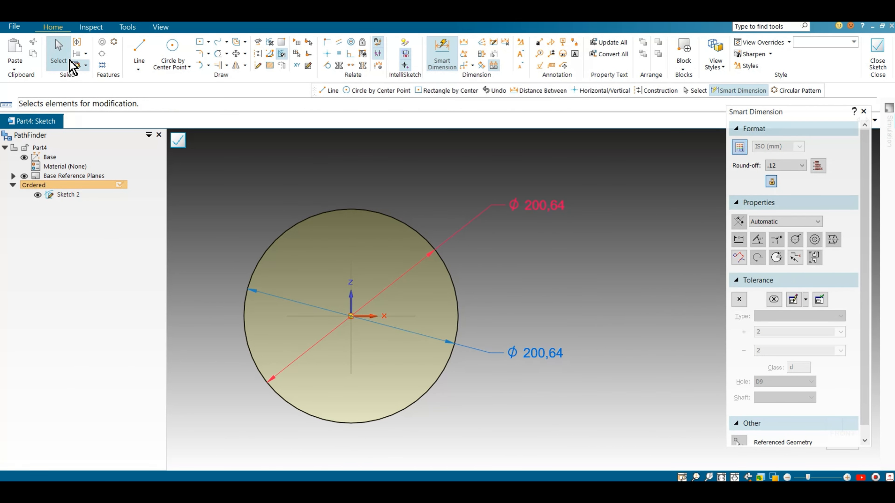
left_click(521, 356)
key("Escape")
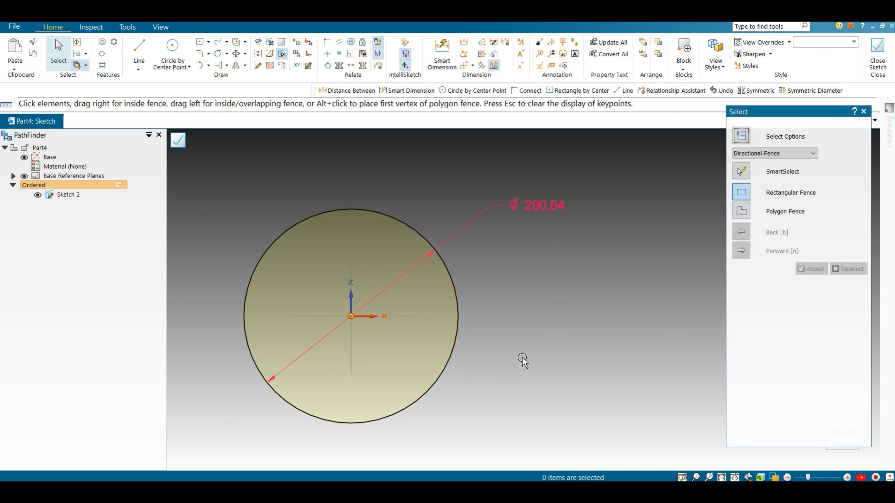
left_click(519, 208)
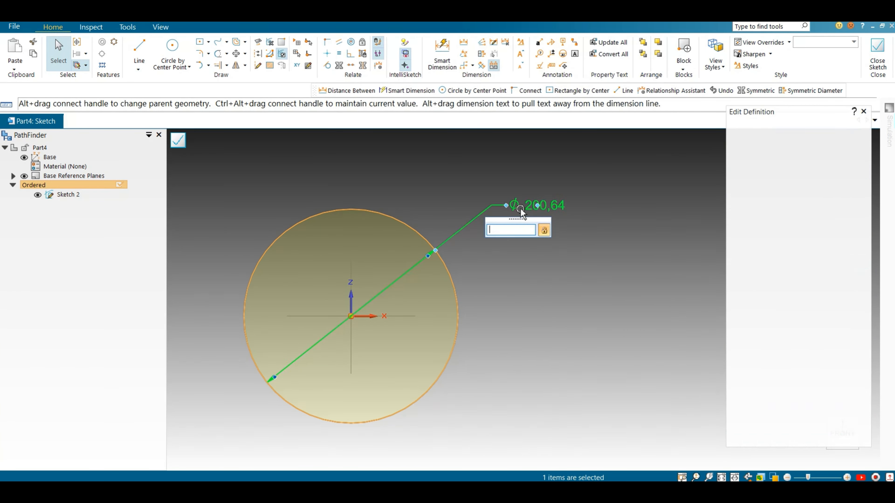
key("Delete")
Dimension the circle's diameter as a driven dimension, placing it outside the circle's right side
left_click(447, 64)
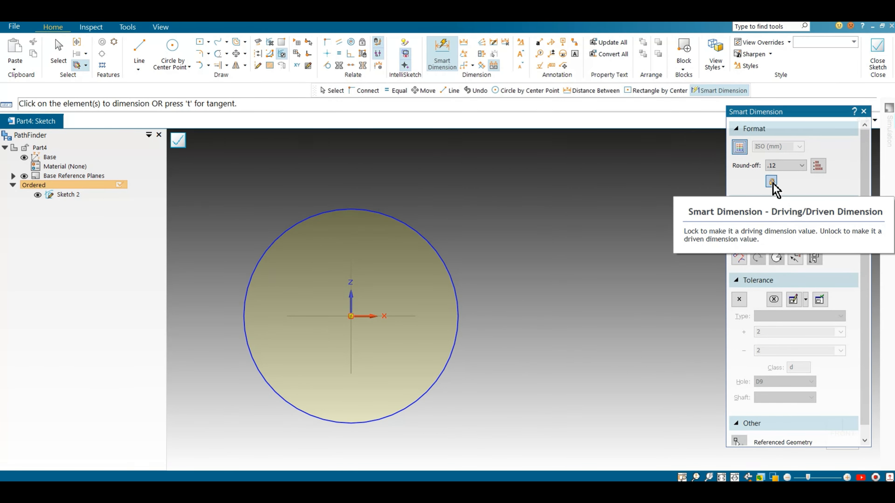
left_click(448, 257)
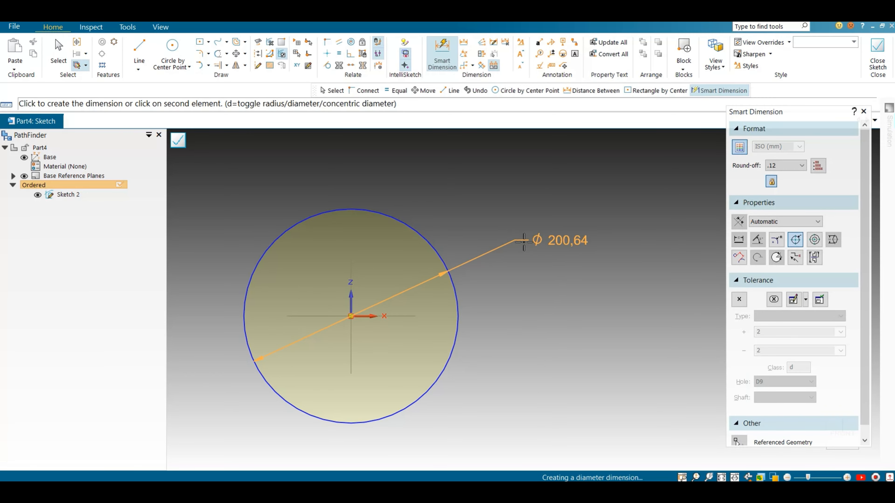
left_click(771, 181)
left_click(586, 277)
scroll(586, 277, "up", 1)
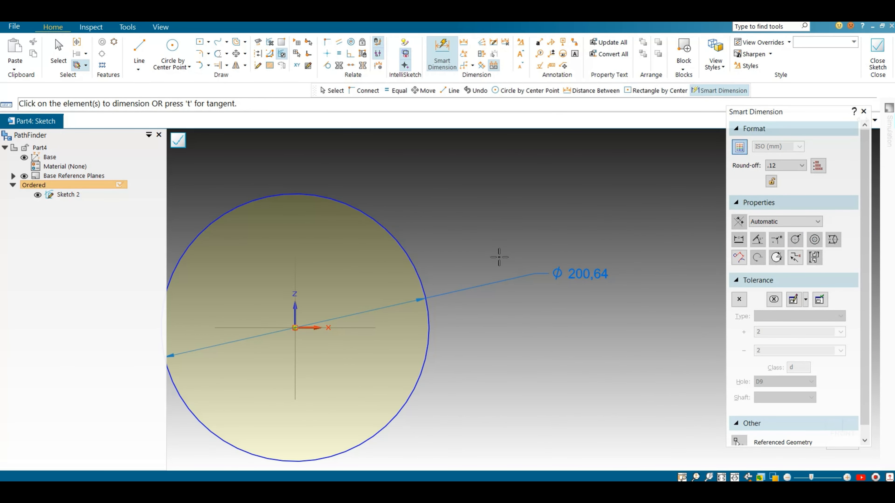
scroll(558, 262, "down", 1)
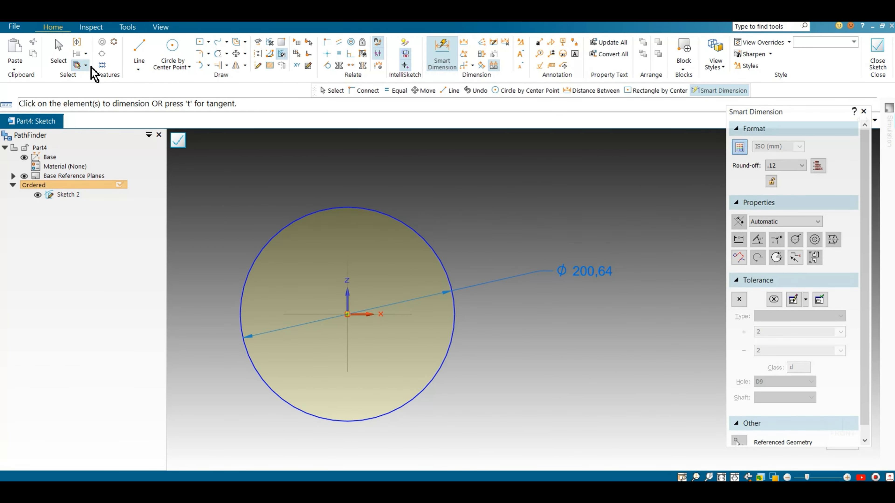
Delete the driven diameter dimension from the circle
key("Escape")
left_click(611, 277)
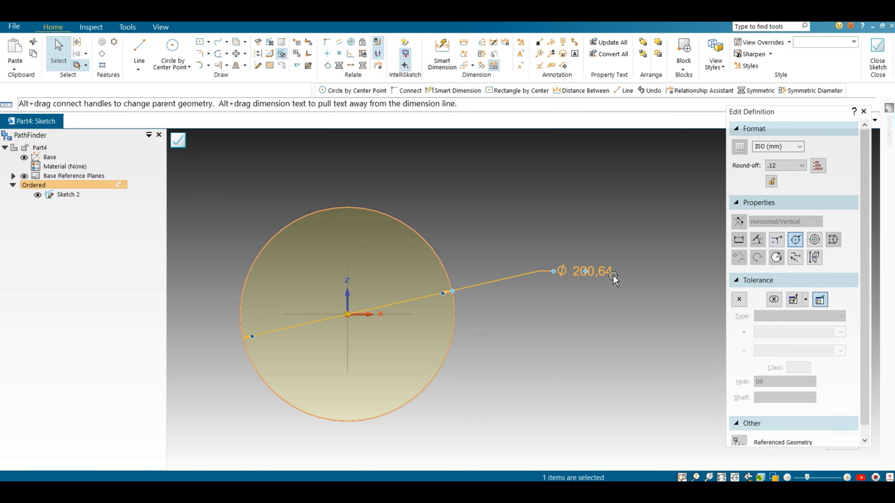
key("Delete")
Dimension the circle's diameter with Smart Dimension as a driving dimension, using a round-off of 1
left_click(442, 53)
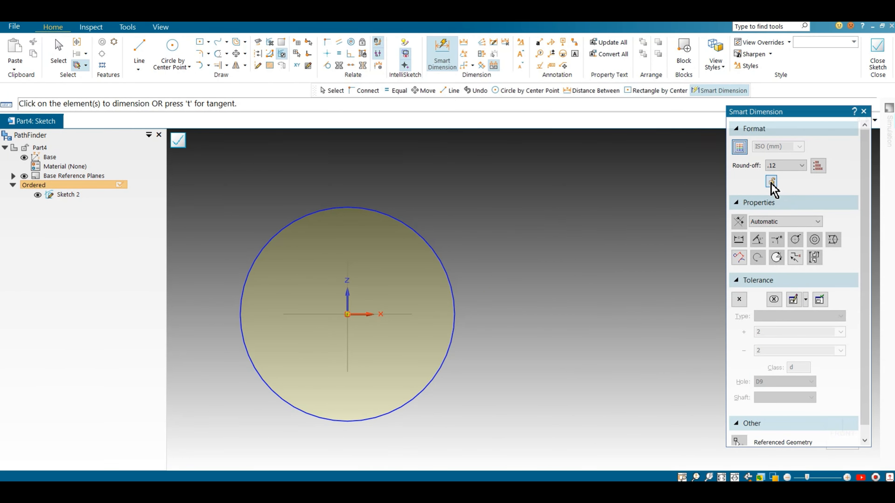
left_click(786, 171)
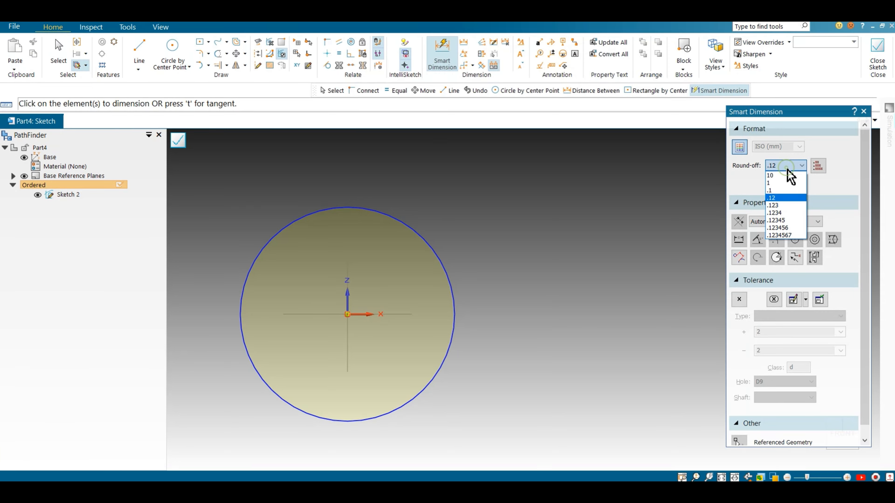
left_click(454, 282)
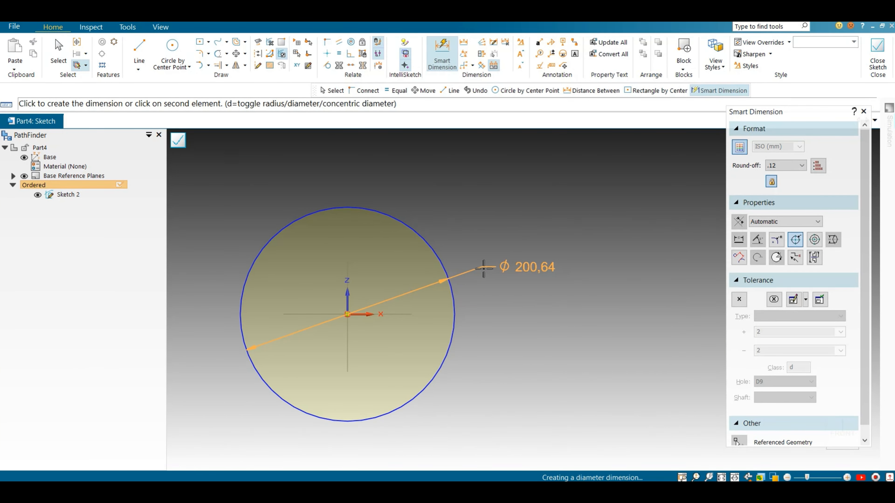
left_click(798, 165)
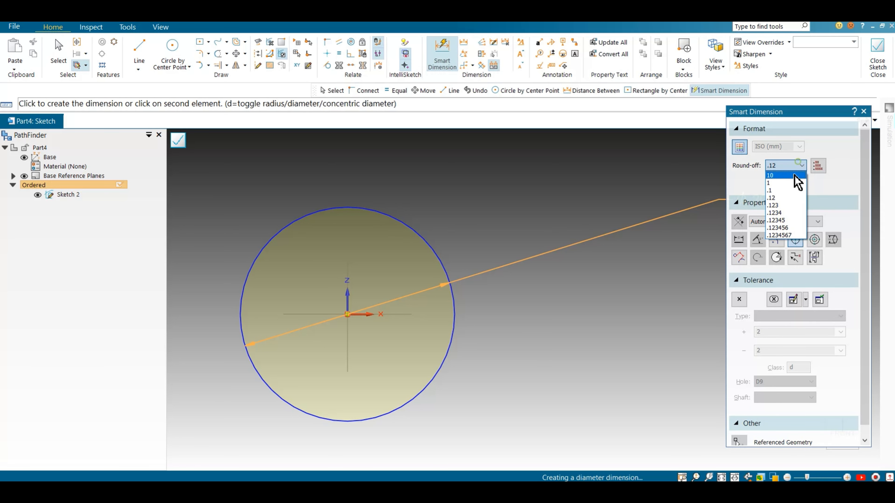
left_click(786, 191)
left_click(784, 165)
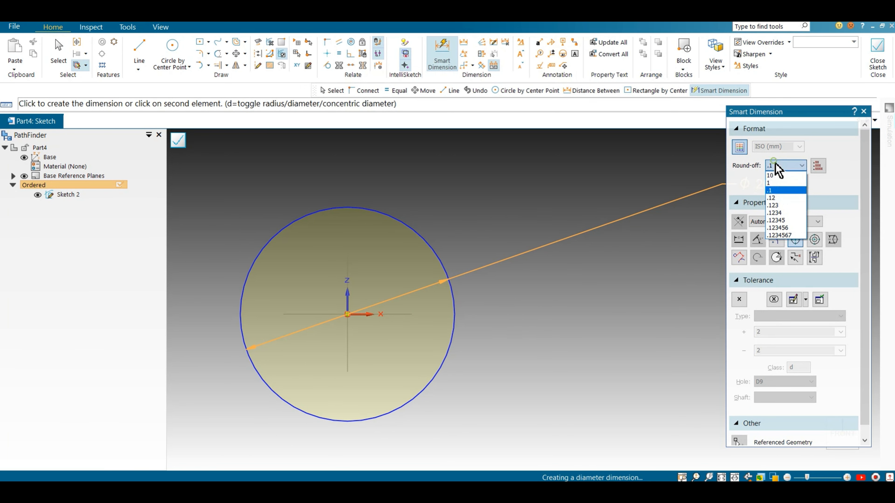
left_click(782, 182)
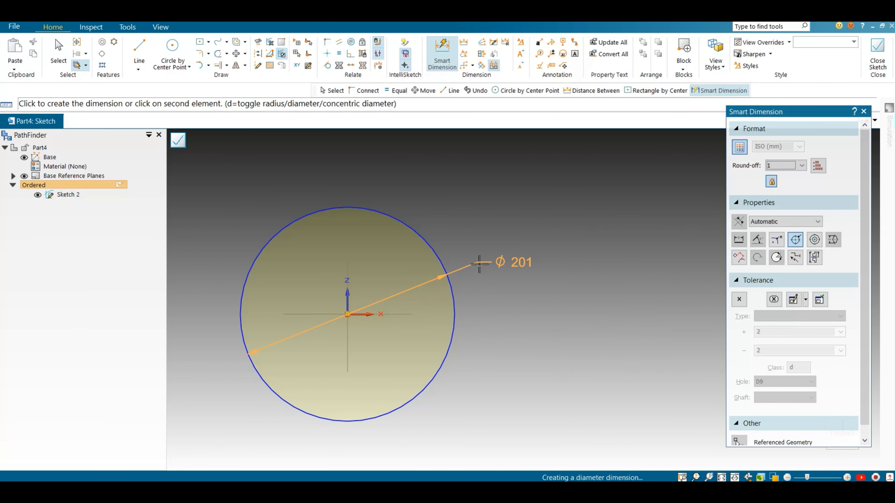
left_click(537, 269)
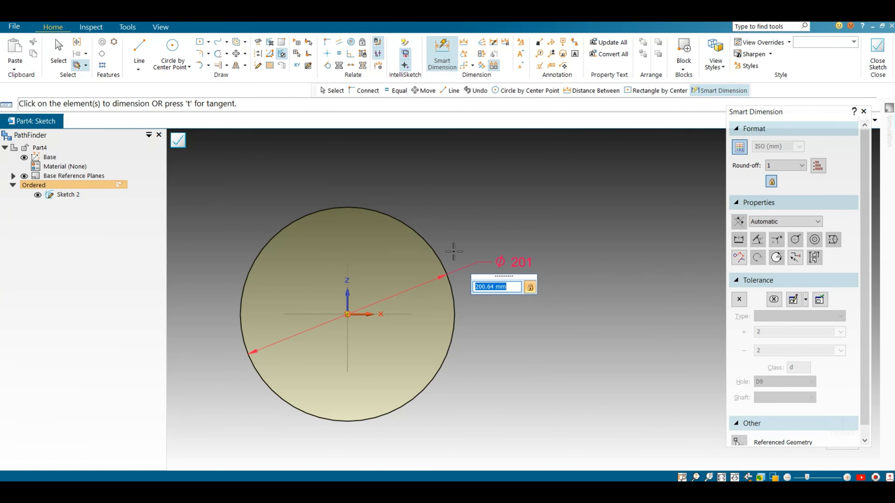
Delete the circle together with its diameter dimension from the sketch
left_click(172, 51)
left_click(58, 54)
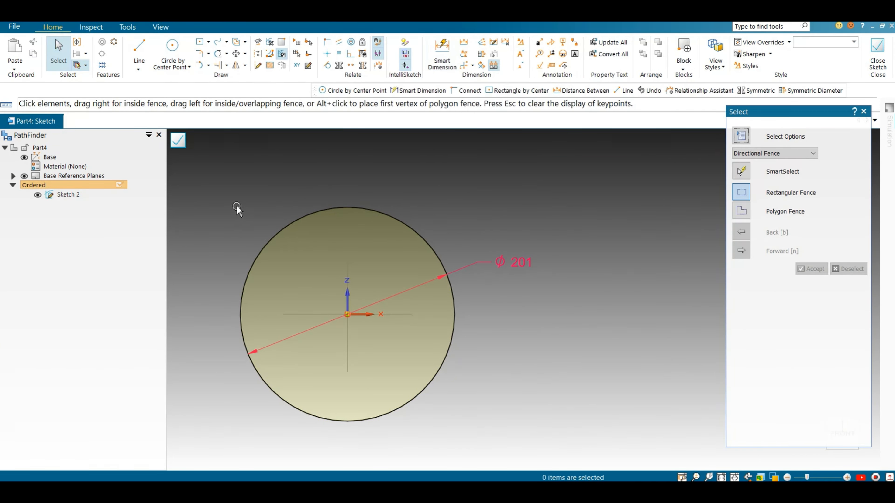
left_click_drag(220, 190, 556, 437)
key("Delete")
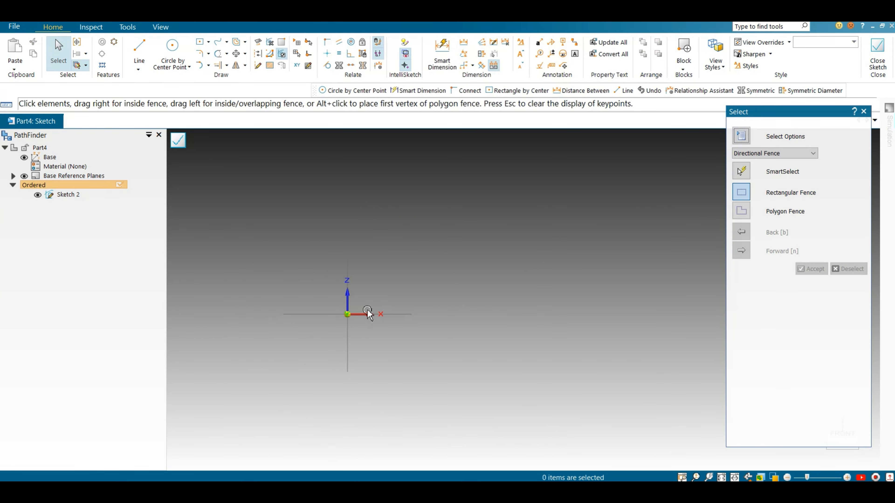
Sketch a rectangle by centre on the origin, about 273 mm wide
left_click(200, 42)
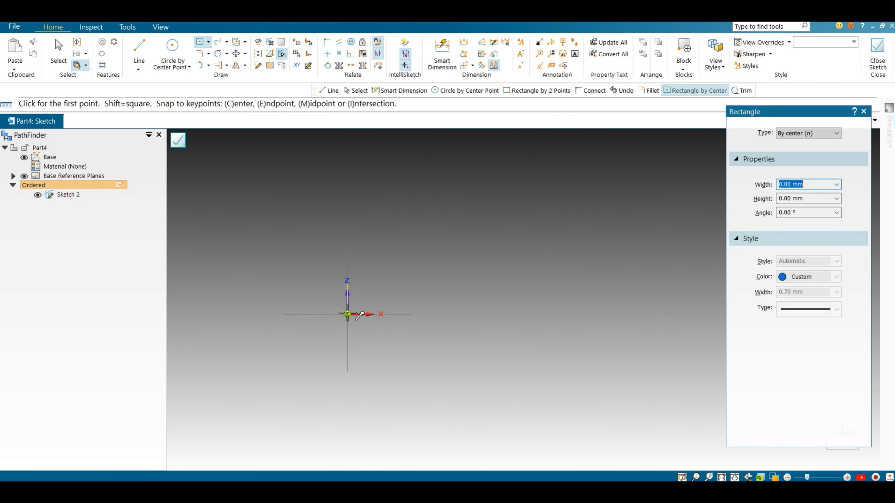
left_click(347, 314)
left_click(494, 246)
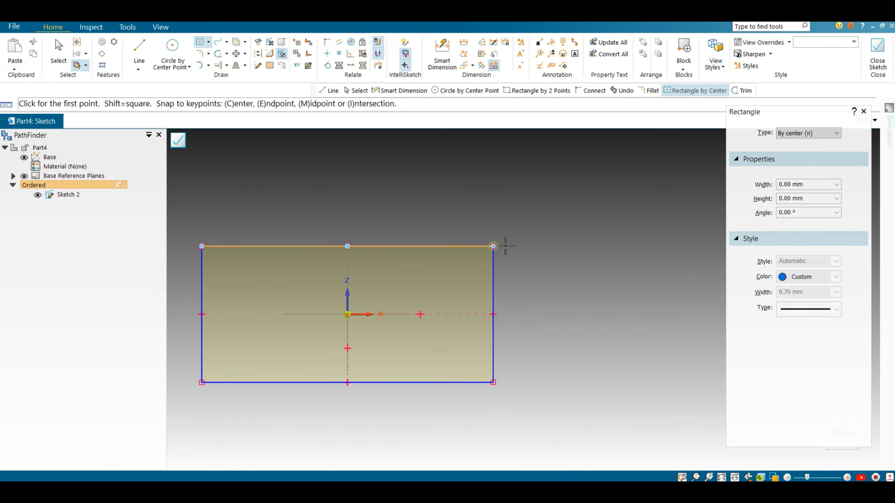
Try an angular dimension on the rectangle's top edge with Smart Dimension, without placing it
left_click(438, 69)
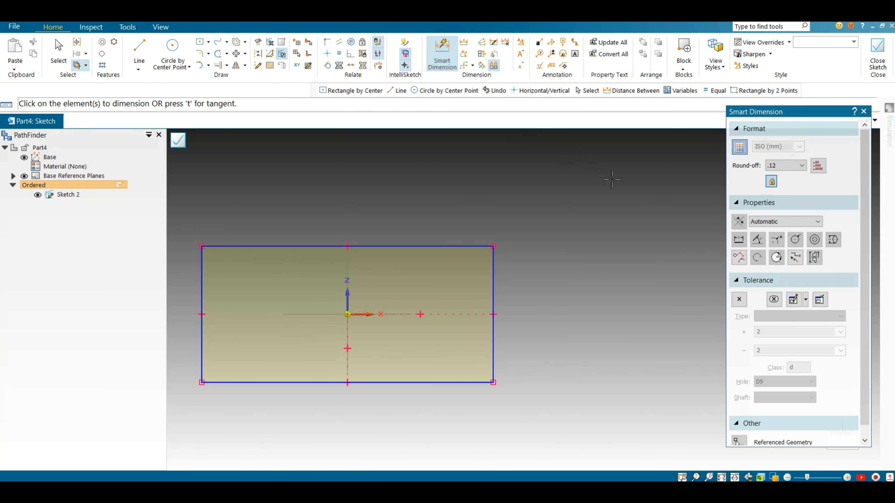
left_click(461, 246)
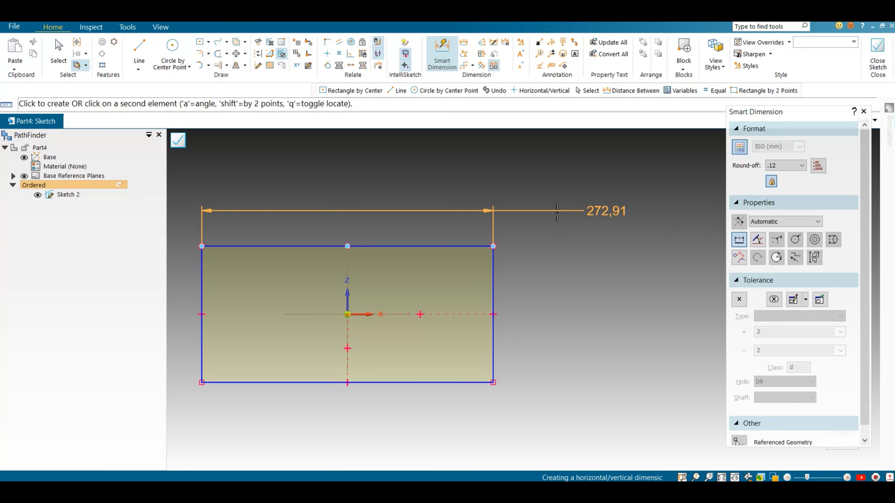
left_click(760, 245)
scroll(319, 226, "down", 5)
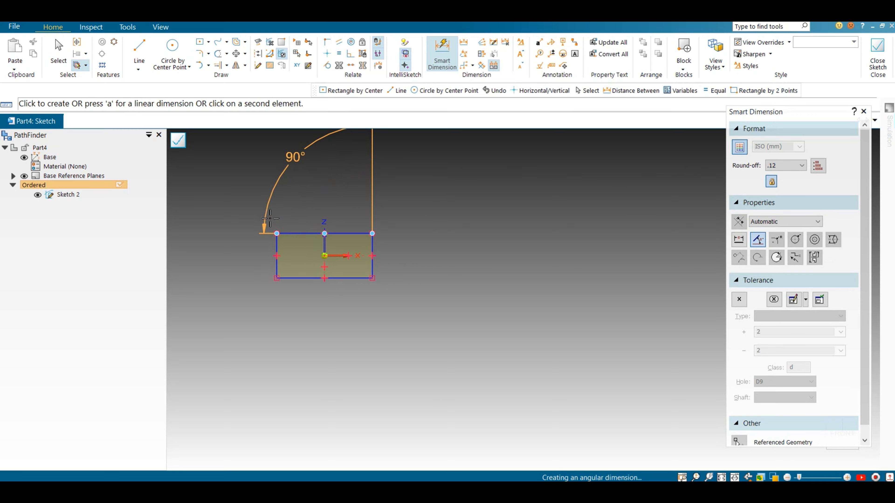
scroll(248, 235, "up", 1)
key("Escape")
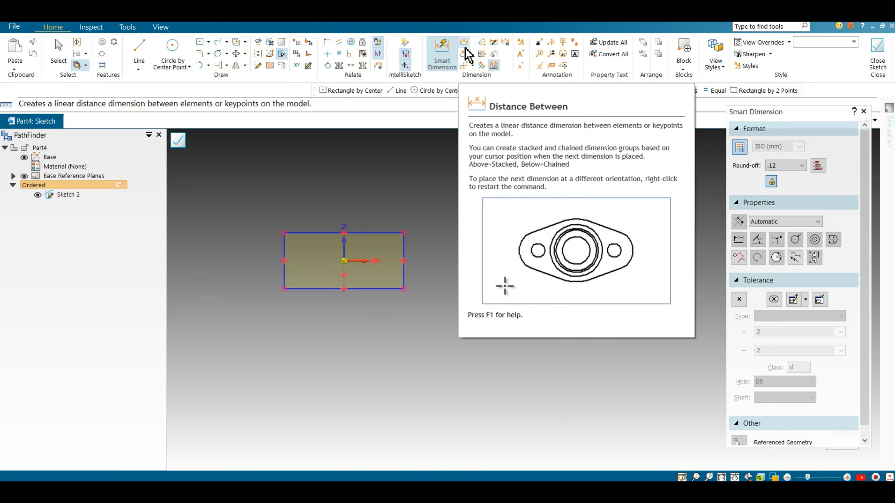
Sketch a circle about 118 mm in diameter to the right of the rectangle
left_click(172, 53)
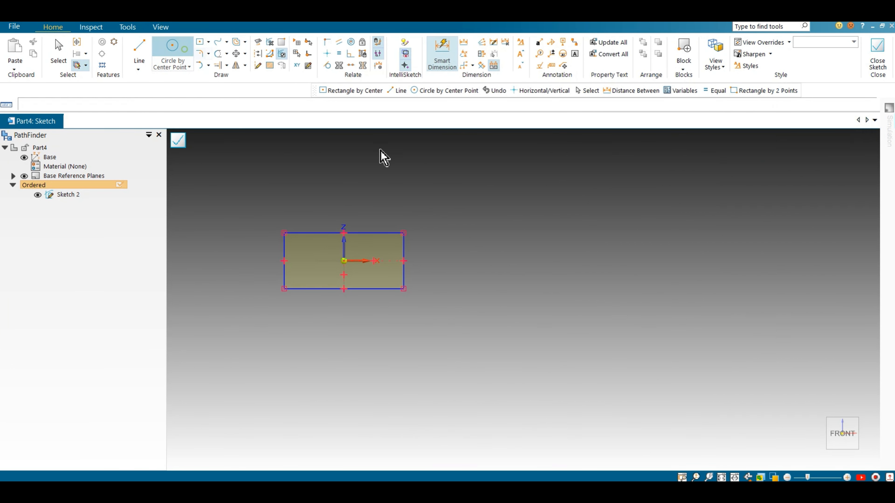
left_click(482, 233)
scroll(495, 226, "up", 1)
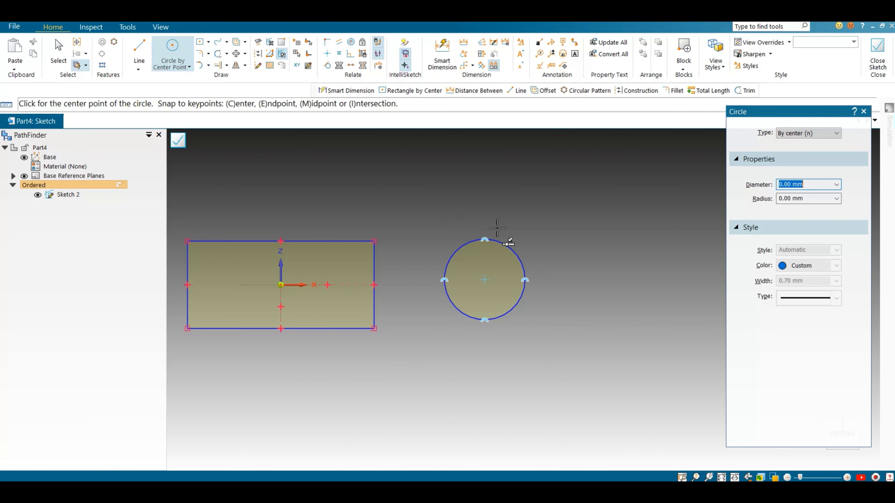
Dimension the horizontal distance from the circle's centre to the rectangle's right edge with Smart Dimension, placing it above both shapes
left_click(450, 66)
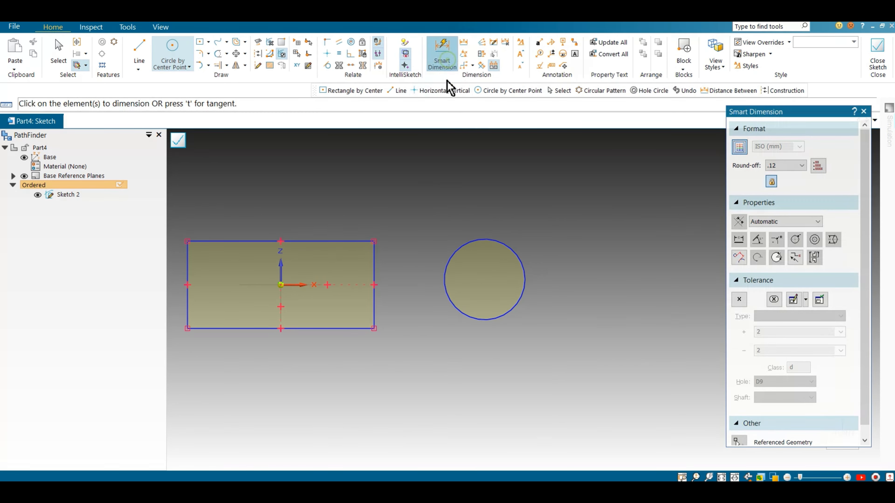
left_click(456, 253)
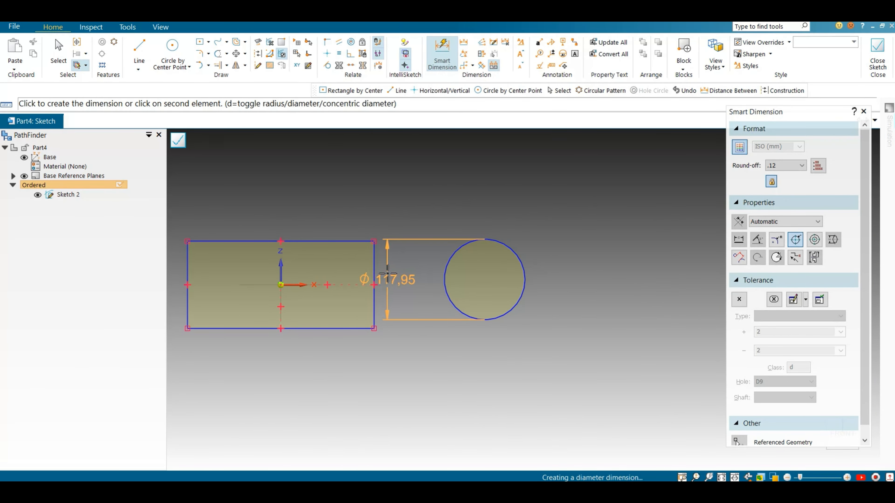
left_click(376, 271)
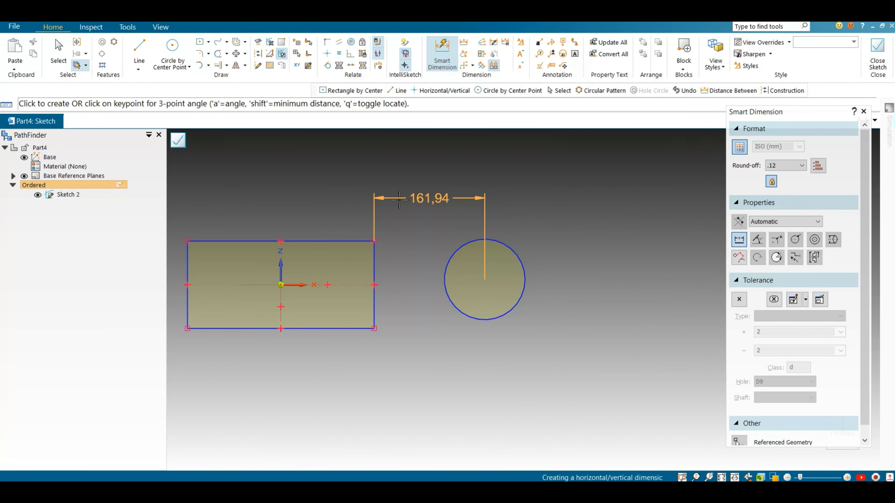
scroll(412, 202, "up", 2)
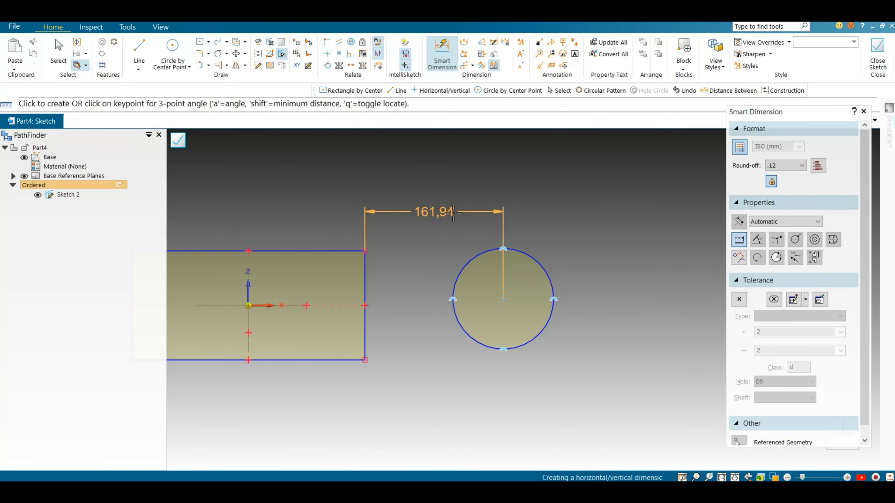
left_click(452, 210)
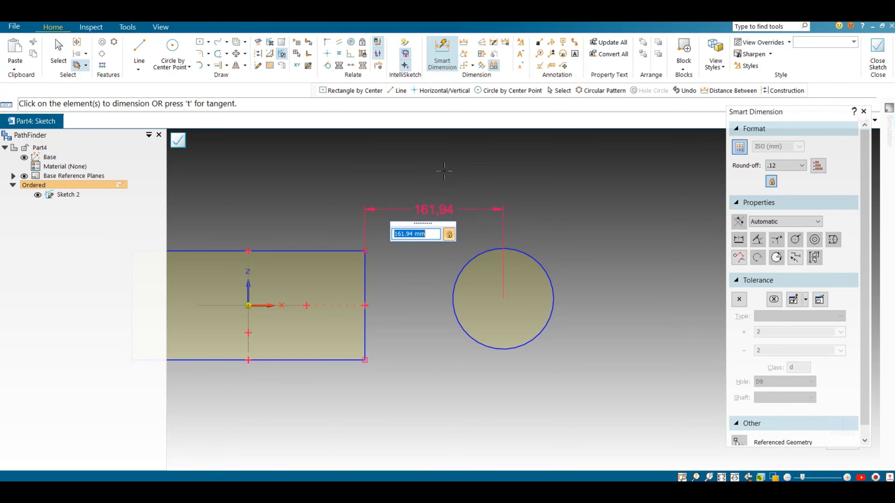
Dimension the horizontal distance from the circle's near side to the rectangle's right edge with Distance Between, placing it above both shapes
key("Escape")
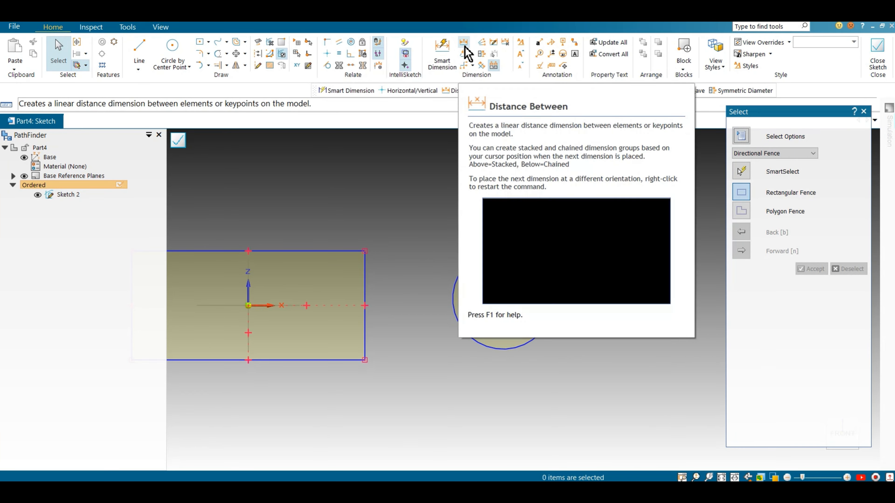
left_click(465, 45)
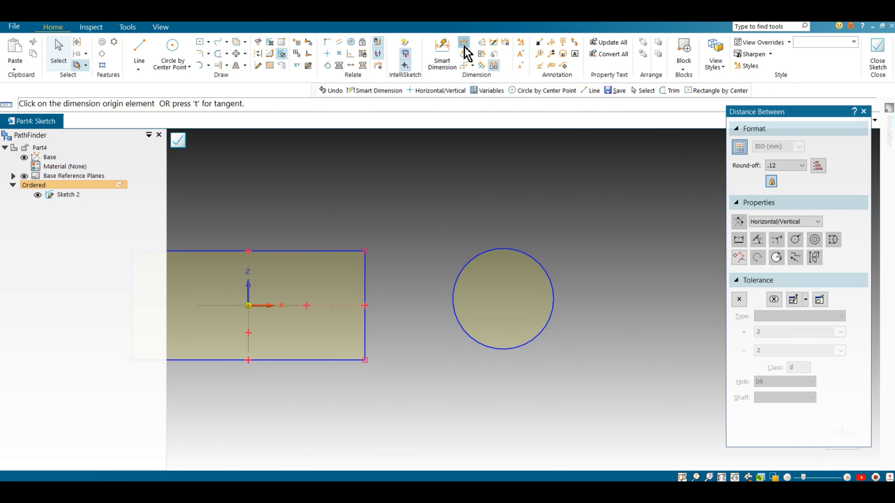
left_click(453, 303)
left_click(366, 307)
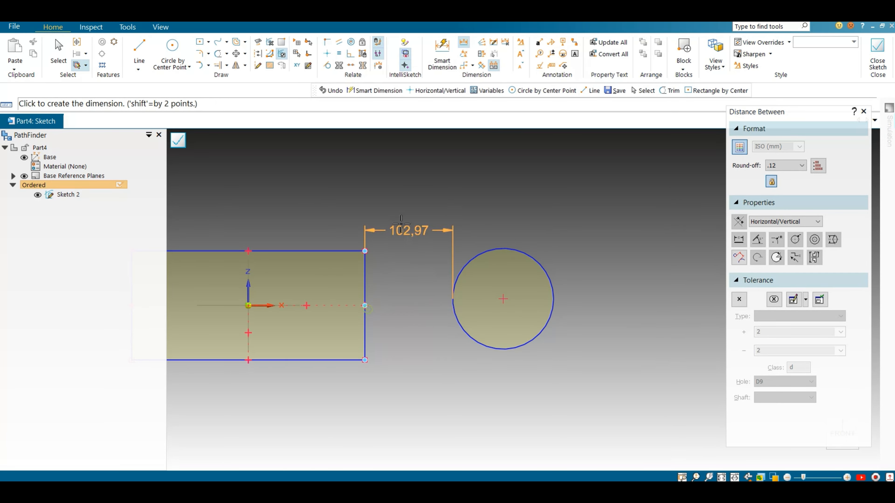
left_click(428, 158)
Delete the distance dimension between the rectangle's right edge and the circle
left_click(59, 49)
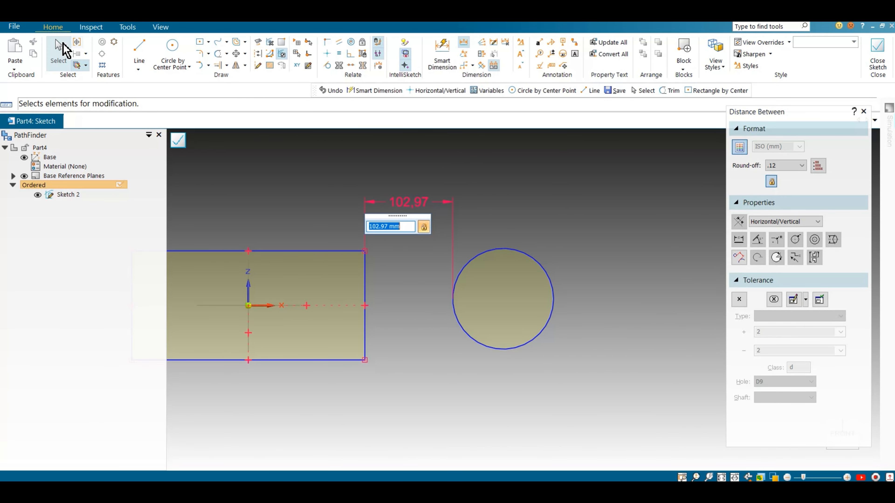
left_click(404, 212)
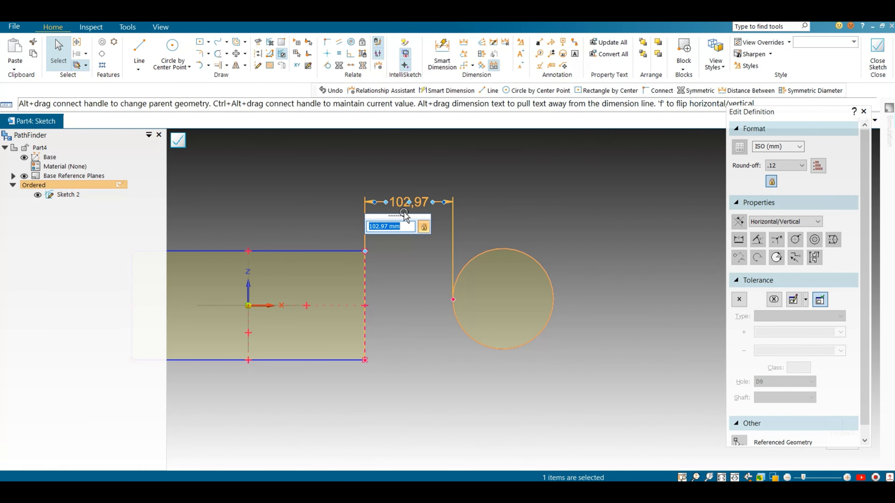
key("Delete")
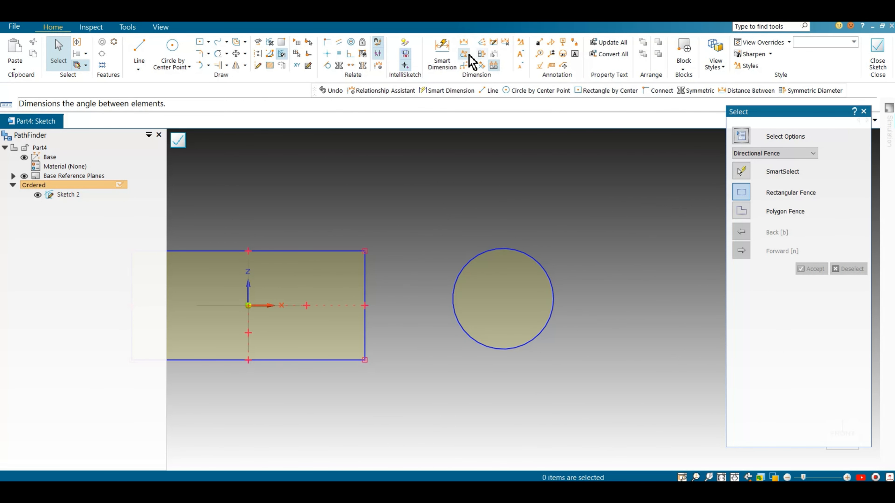
Sketch a line from the midpoint of the rectangle's top edge up to the right, at about 41° to the edge
left_click(131, 50)
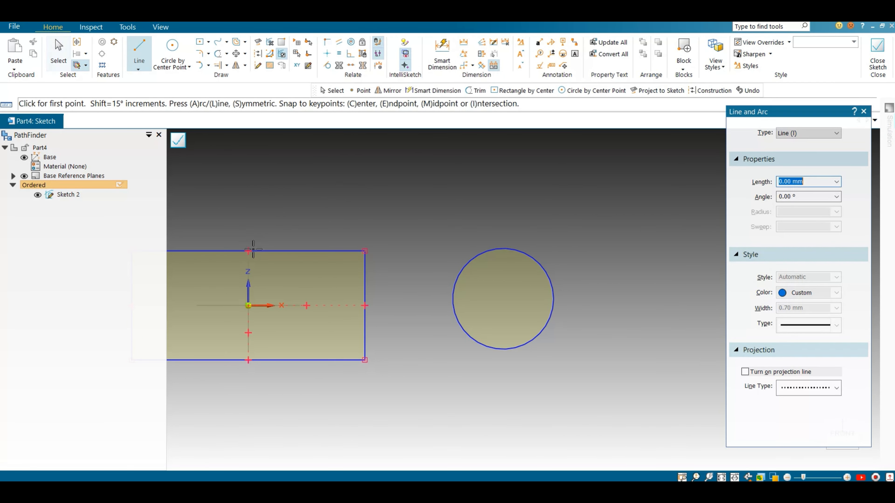
left_click(248, 251)
left_click(348, 166)
scroll(273, 176, "up", 2)
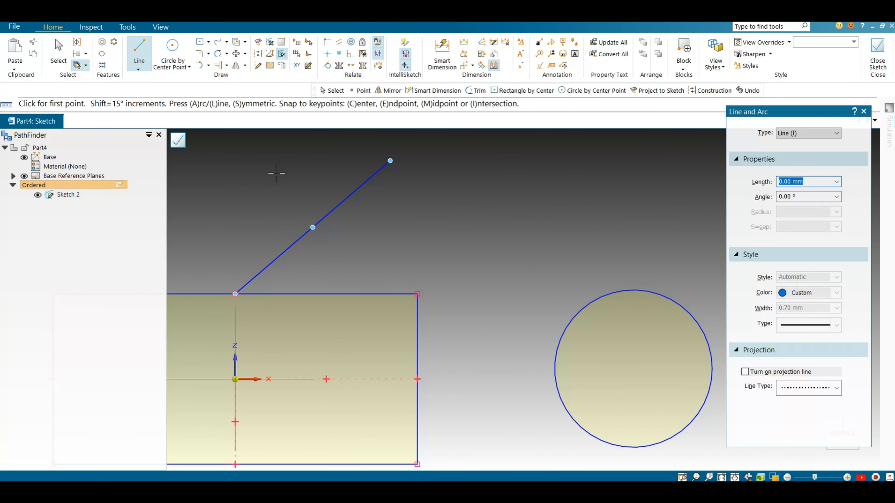
Dimension the major angle between the slanted line and the rectangle's top edge with Angle Between
left_click(463, 53)
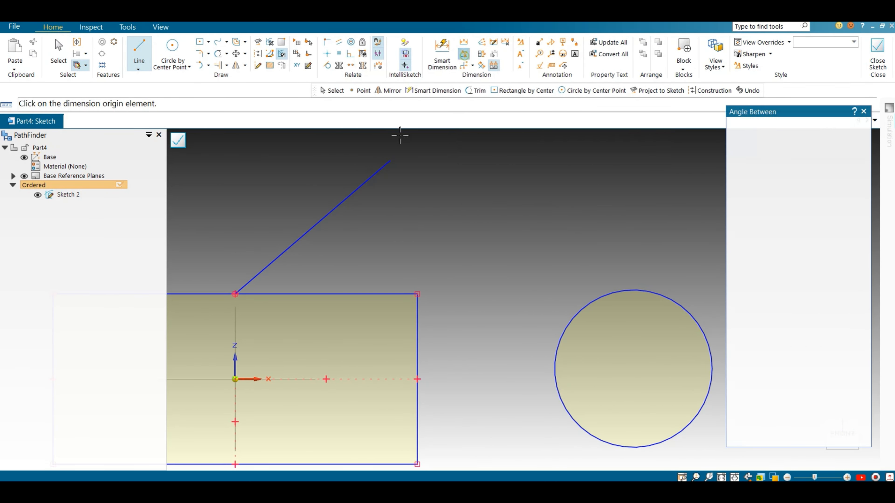
left_click(356, 198)
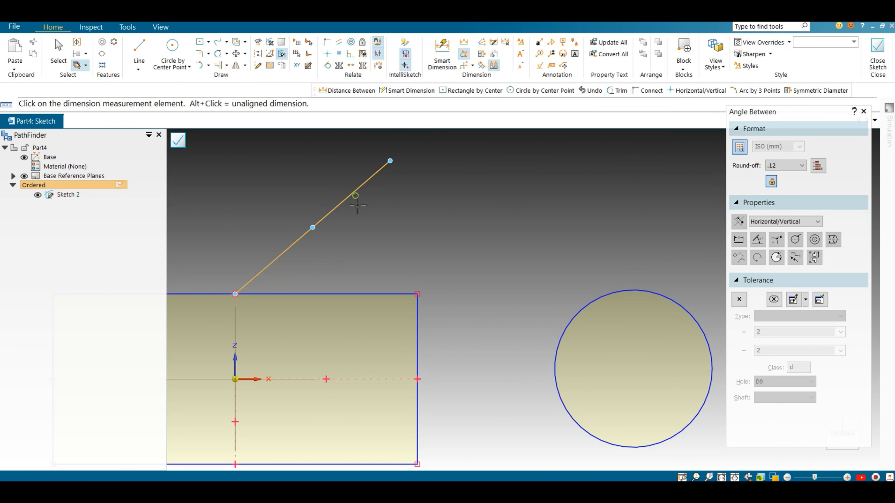
left_click(355, 295)
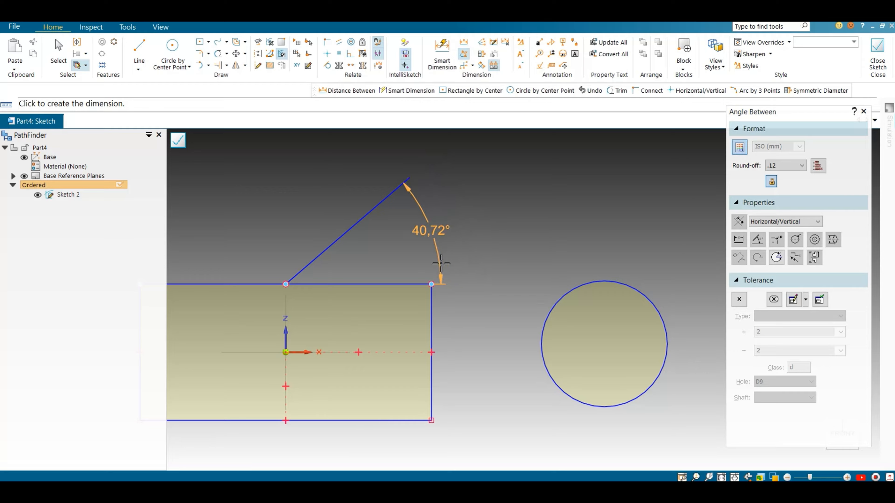
left_click(776, 257)
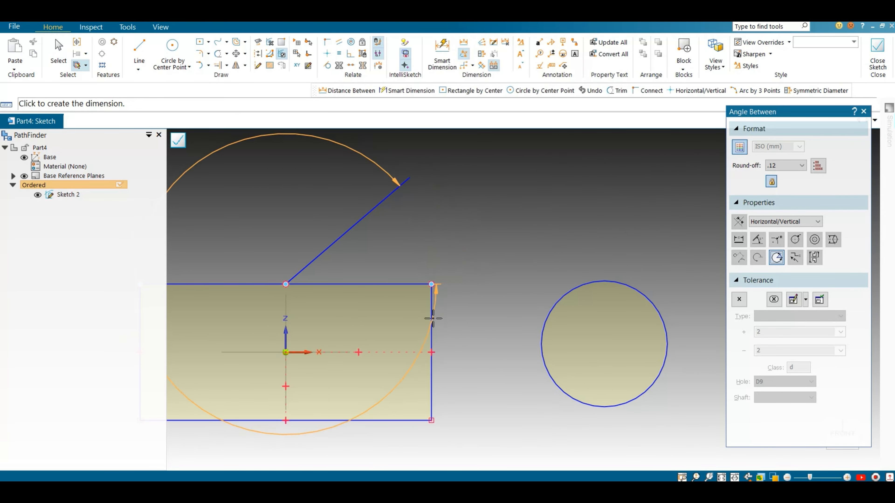
left_click(285, 210)
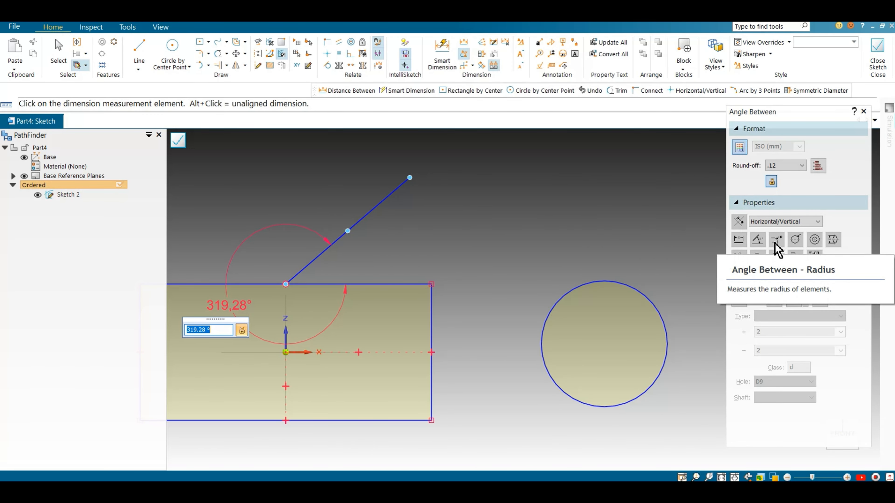
Try the radius and diameter types on the circle with Smart Dimension, then place a horizontal concentric diameter dimension at its upper edge
scroll(389, 298, "down", 5)
scroll(423, 291, "up", 3)
scroll(423, 290, "up", 1)
left_click(442, 55)
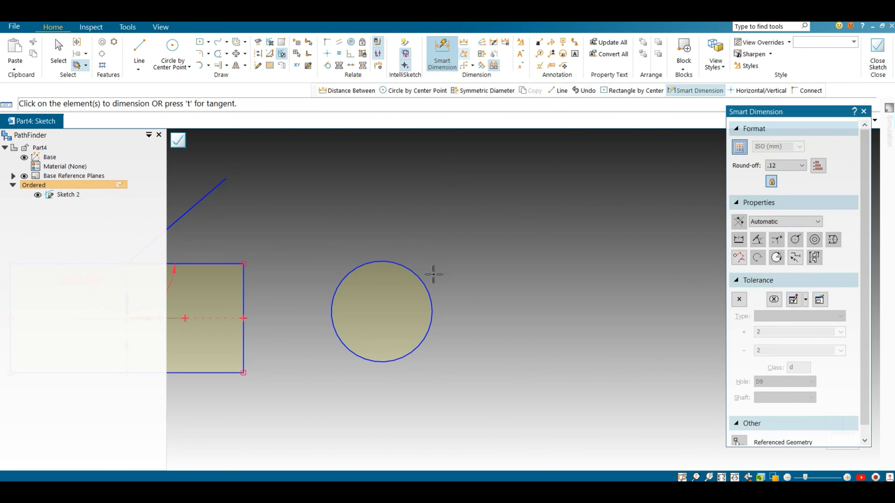
left_click(422, 284)
scroll(421, 268, "up", 2)
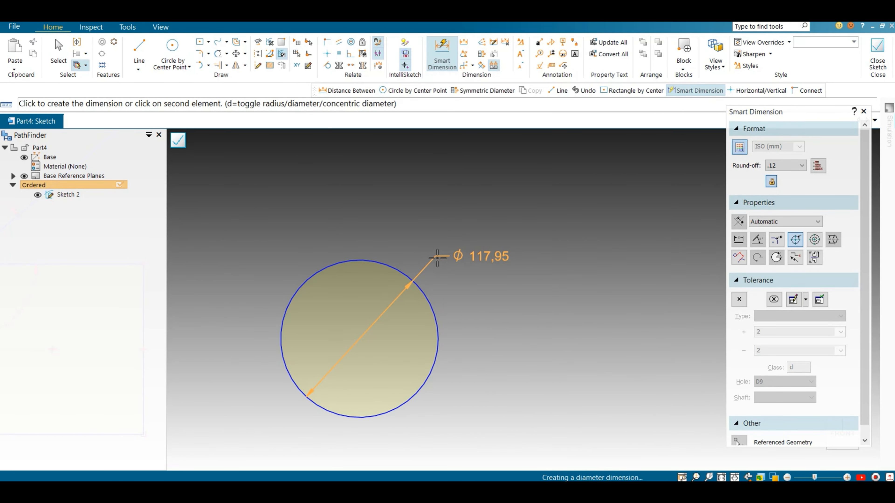
left_click(776, 239)
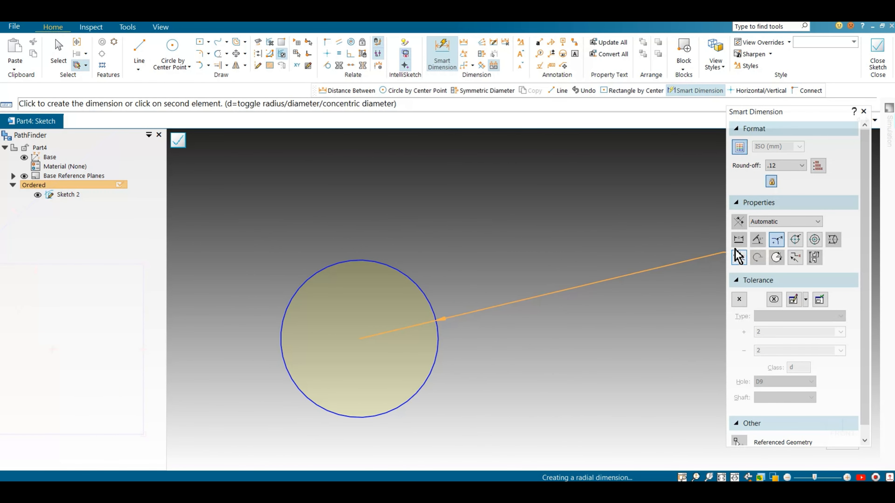
left_click(795, 241)
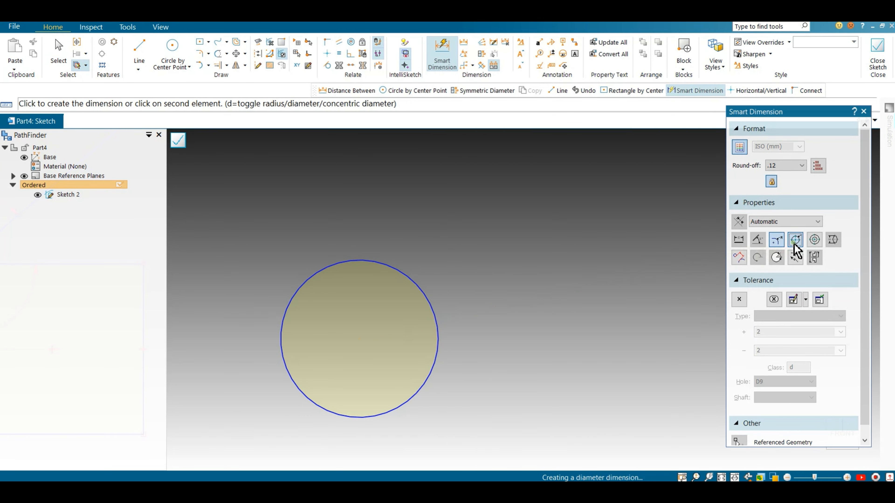
left_click(814, 241)
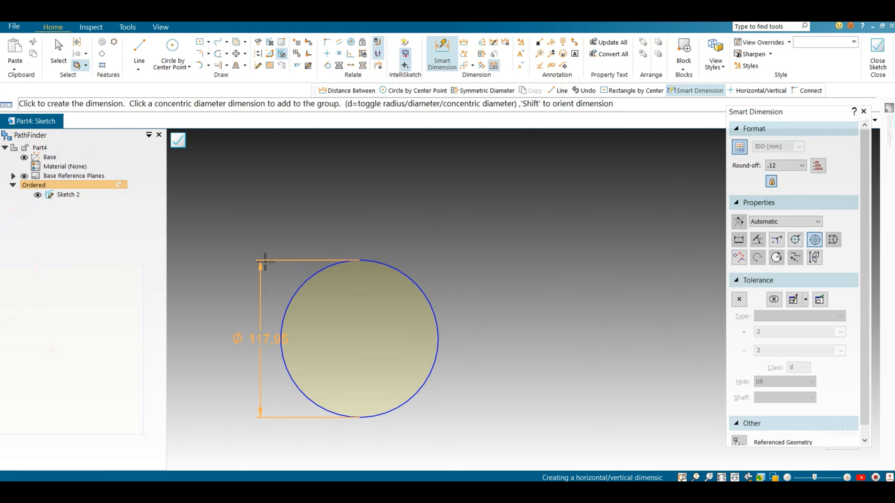
left_click(289, 250)
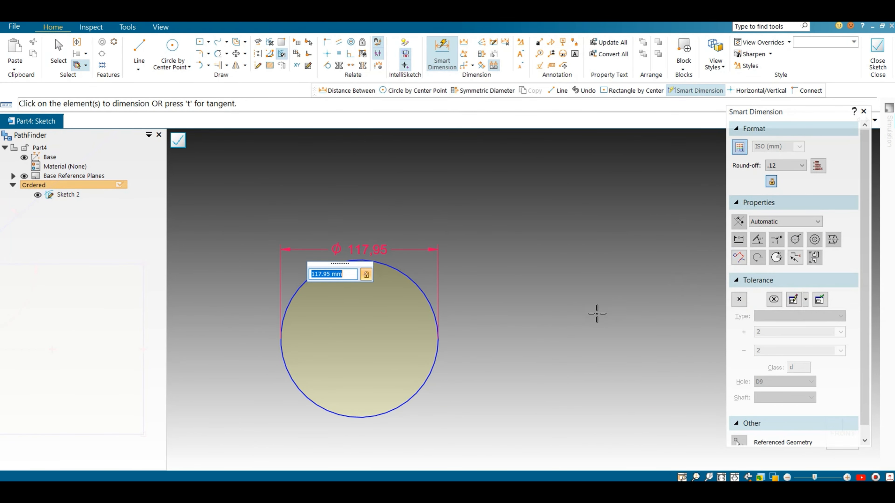
Sketch a second circle by centre point, about 102 mm in diameter, to the right of the first circle
scroll(595, 313, "down", 1)
left_click(178, 47)
left_click(563, 328)
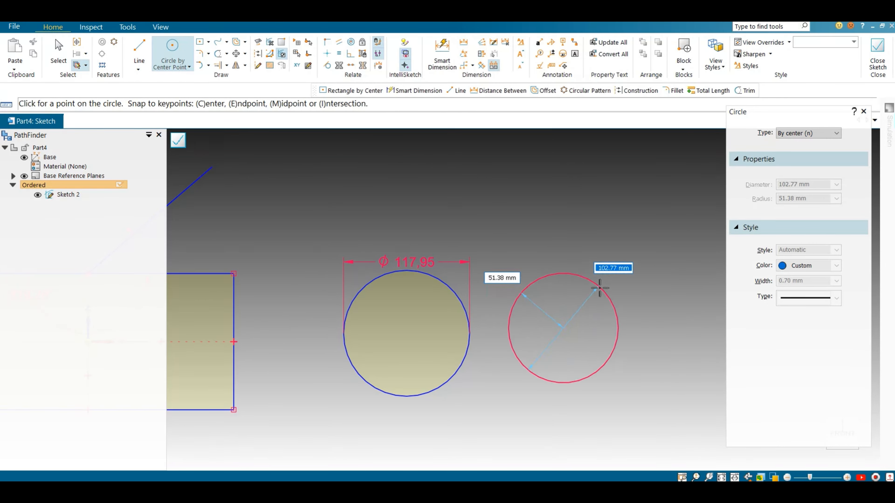
left_click(600, 286)
Dimension the horizontal centre distance between the two circles with Smart Dimension, placing it below them
left_click(417, 90)
left_click(513, 297)
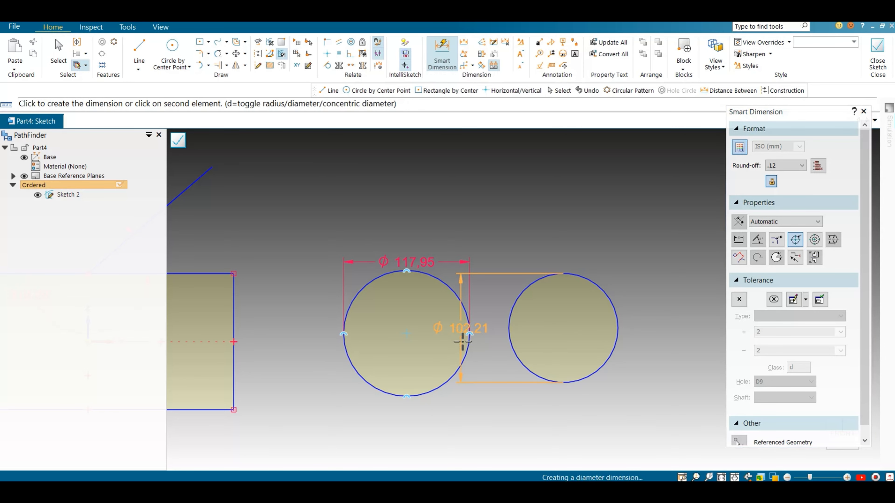
left_click(462, 355)
left_click(739, 258)
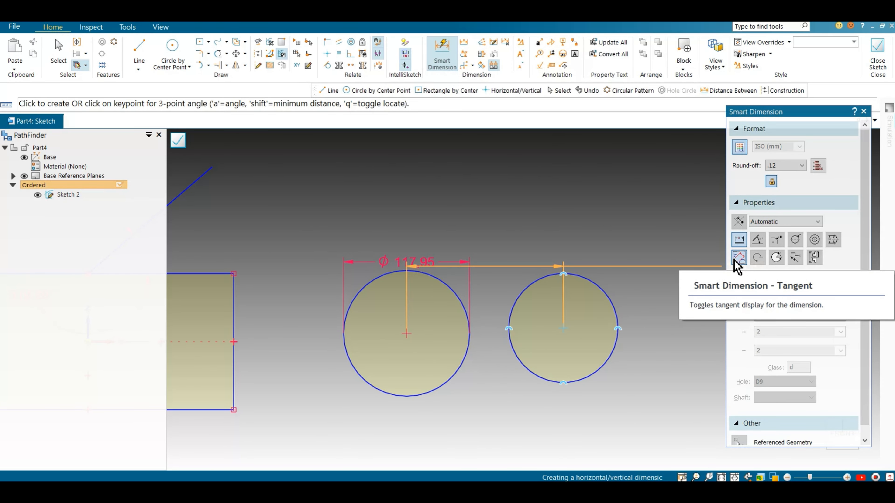
left_click(483, 430)
Add another horizontal centre distance dimension between the two circles, placing it above them
left_click(452, 65)
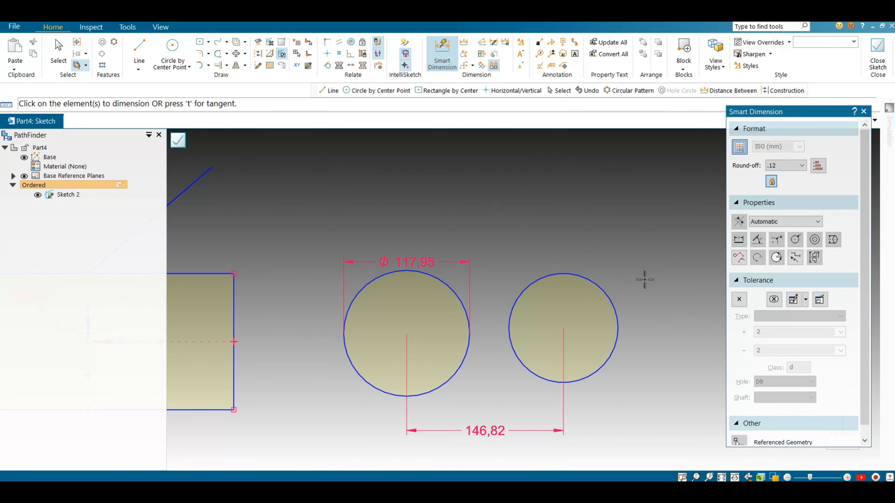
left_click(602, 286)
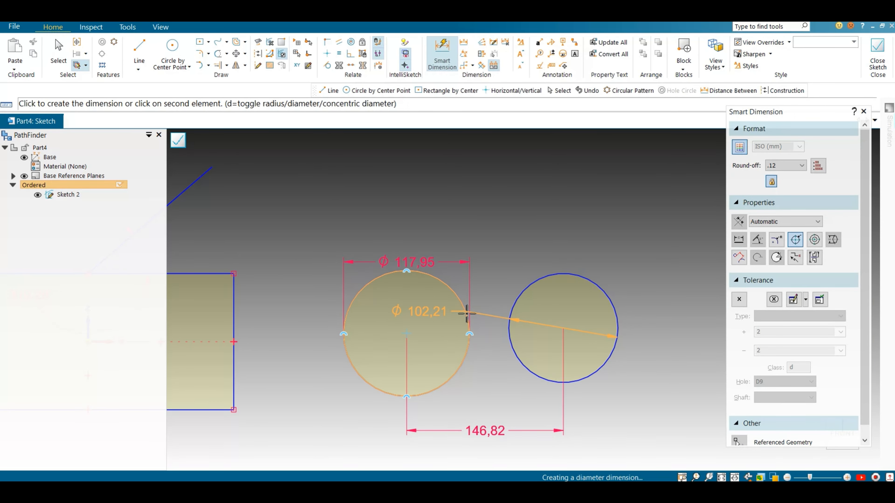
left_click(462, 358)
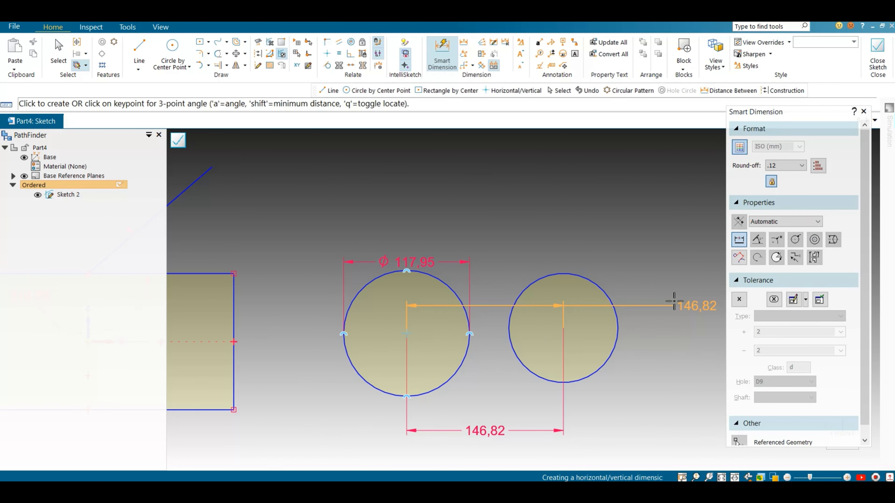
left_click(545, 243)
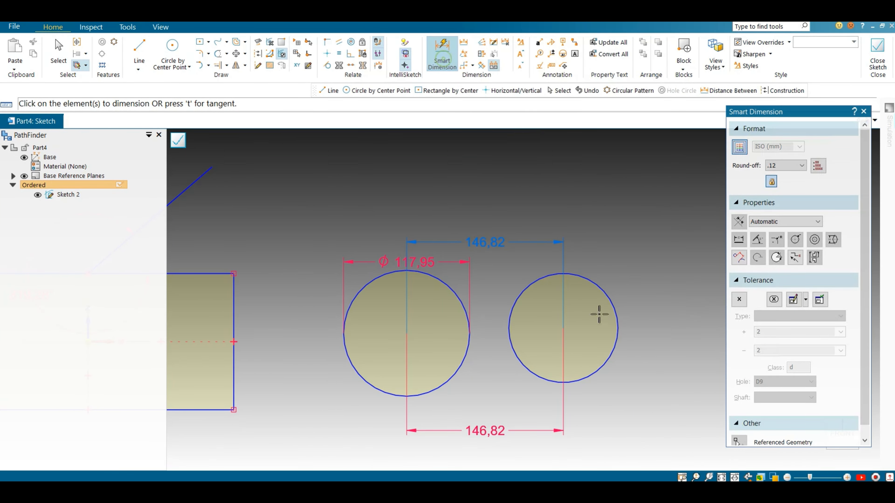
left_click(354, 363)
left_click(233, 371)
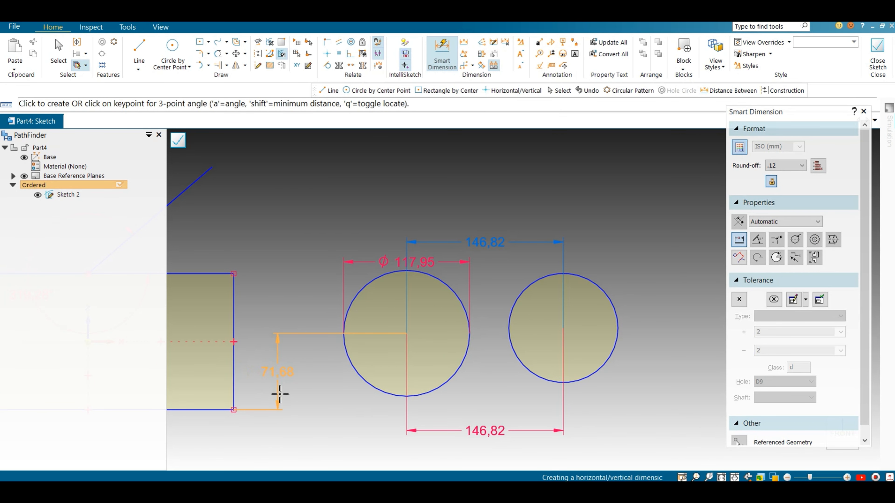
right_click(305, 390)
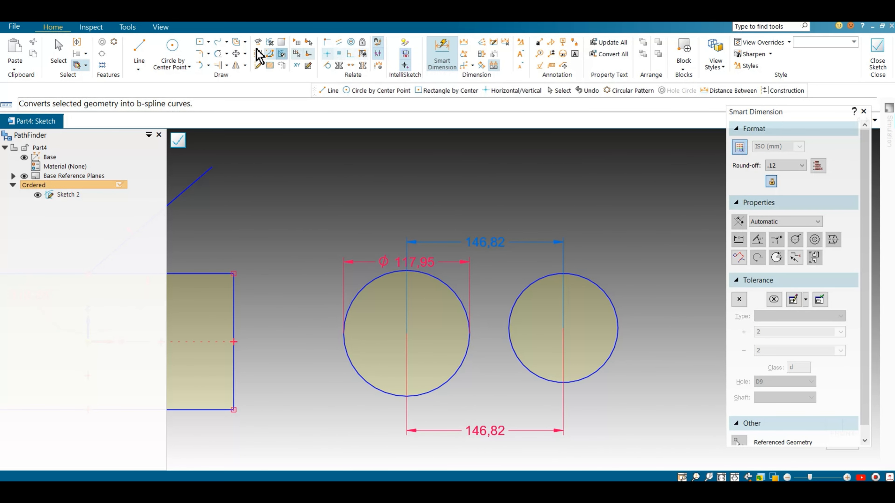
left_click(441, 60)
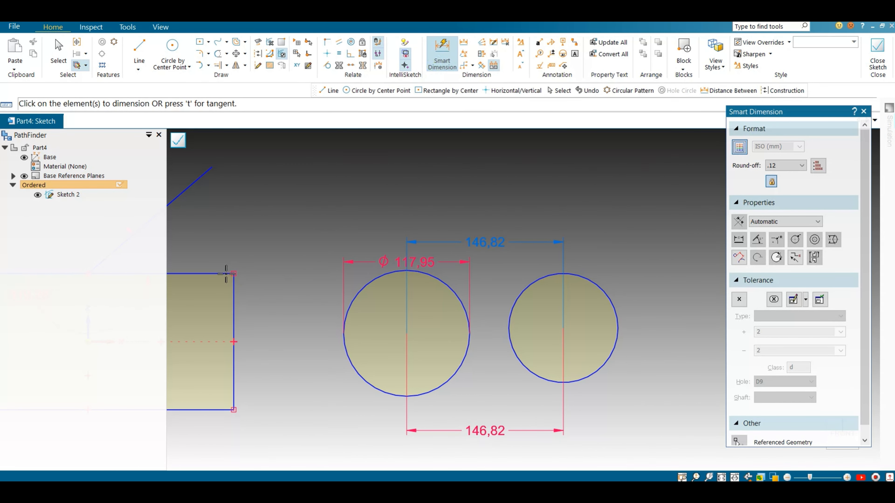
left_click(233, 317)
key("Escape")
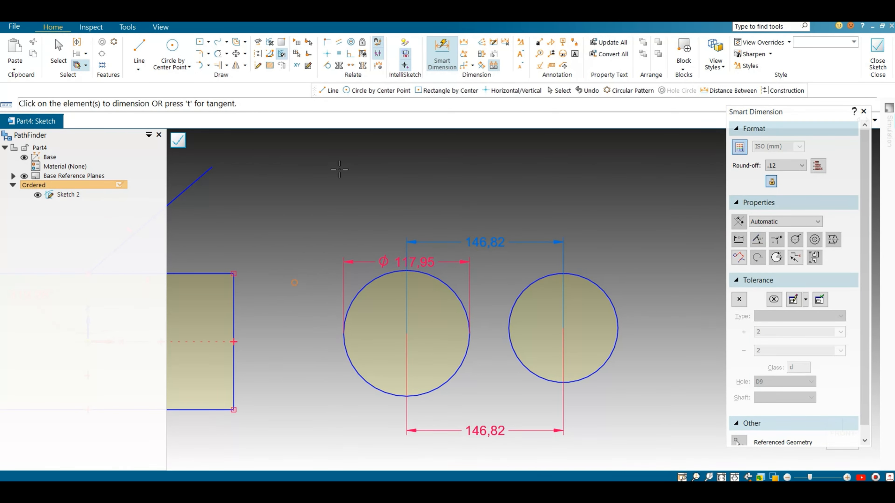
Dimension the smaller circle's diameter with Smart Dimension, placing the text above and to the right of the circle
left_click(441, 53)
left_click(582, 272)
scroll(595, 225, "down", 3)
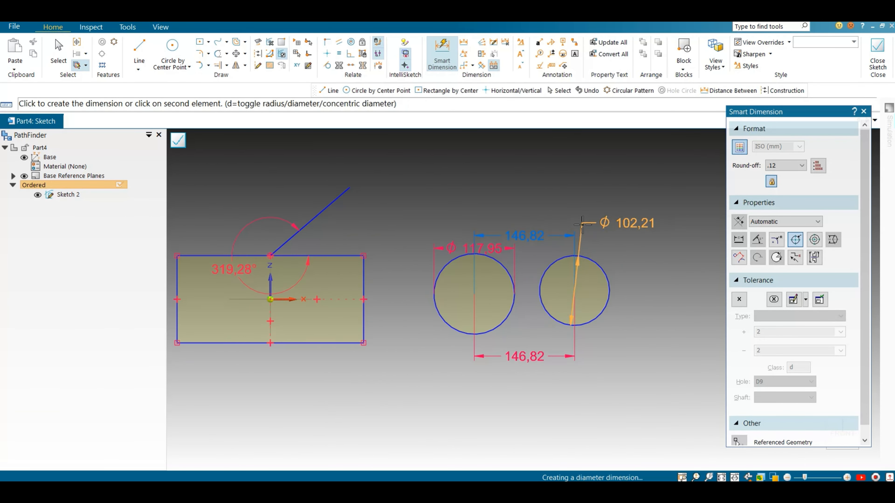
scroll(599, 223, "up", 3)
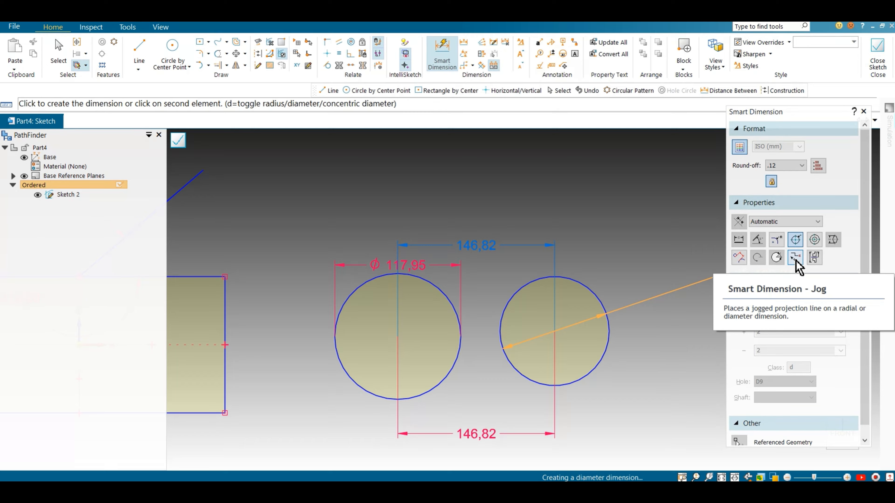
left_click(639, 237)
scroll(629, 209, "down", 3)
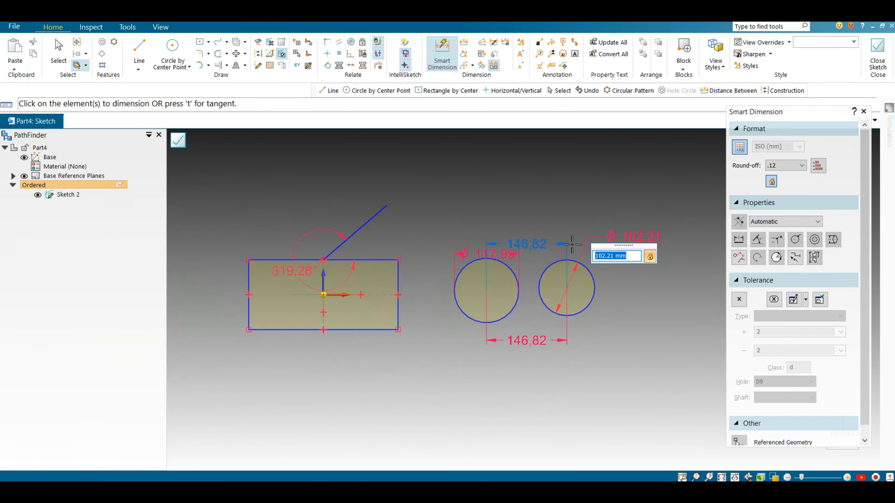
scroll(632, 257, "up", 3)
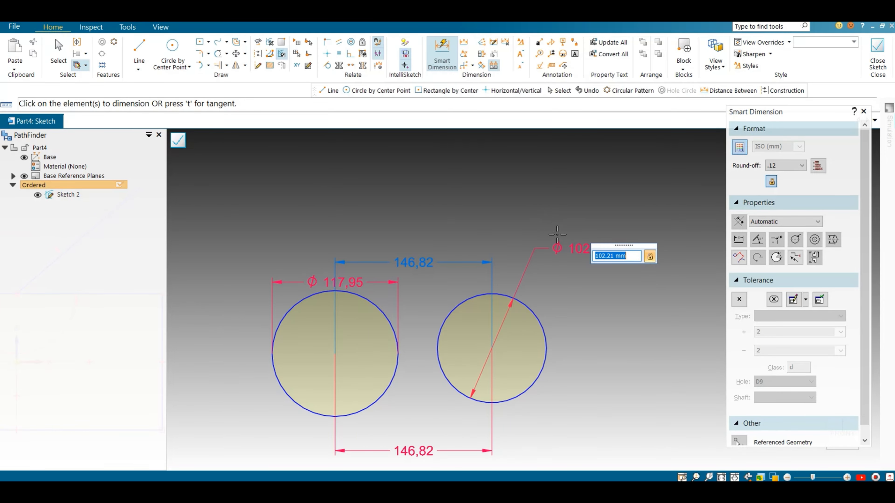
Add a second diameter dimension to the smaller circle with Jog enabled, placing its text to the upper right of the circle
left_click(451, 60)
left_click(540, 325)
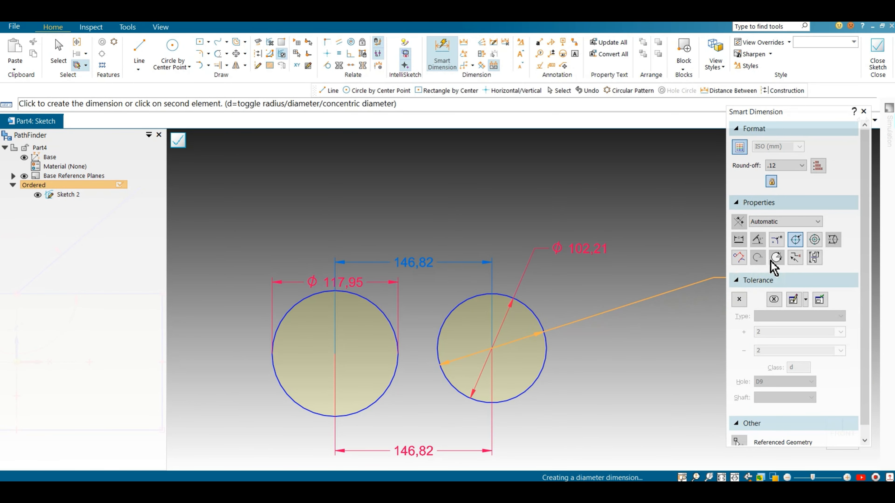
left_click(795, 258)
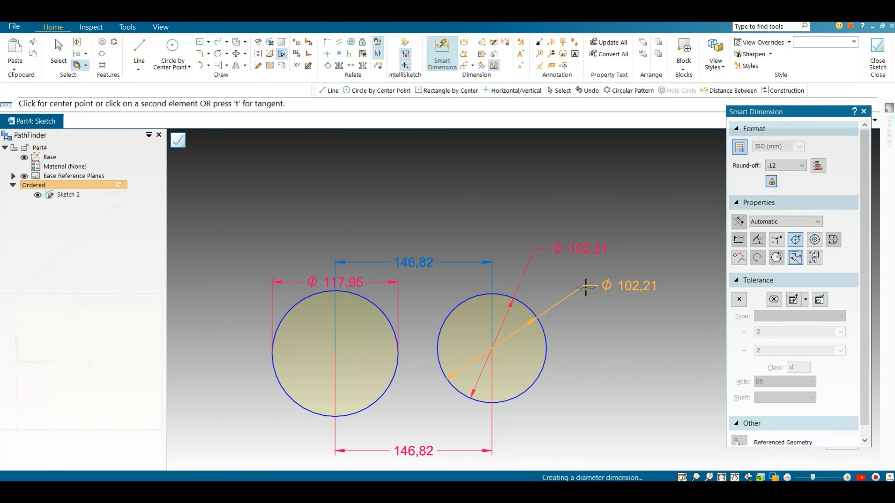
left_click(586, 288)
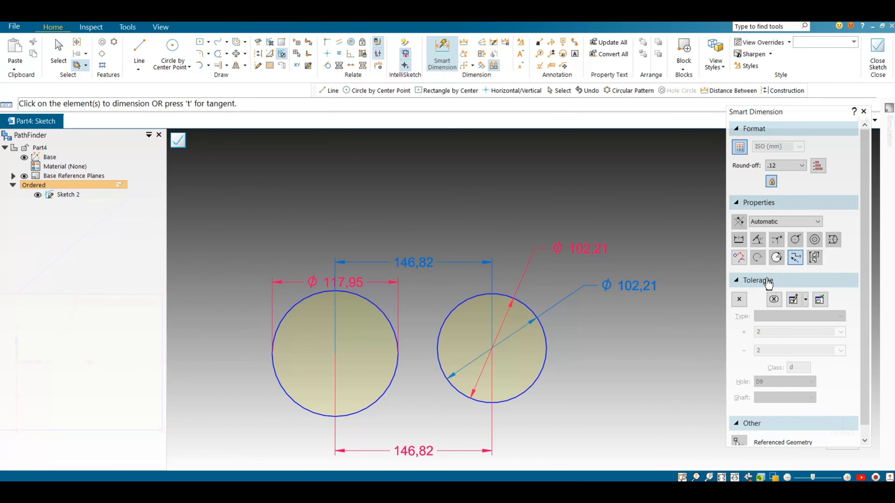
Delete all the sketched geometry and dimensions: the rectangle, the line and both circles
scroll(632, 305, "down", 4)
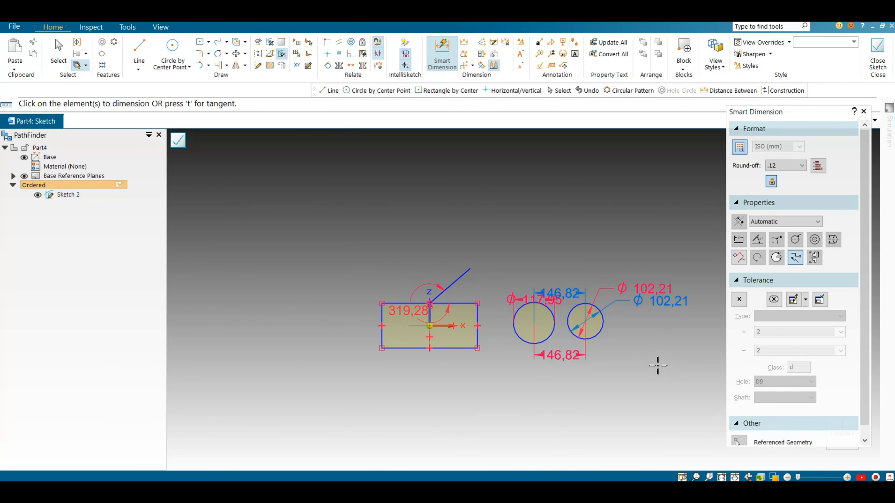
left_click(59, 55)
mouse_move(332, 212)
left_mouse_down()
mouse_move(688, 426)
mouse_move(732, 426)
left_mouse_up()
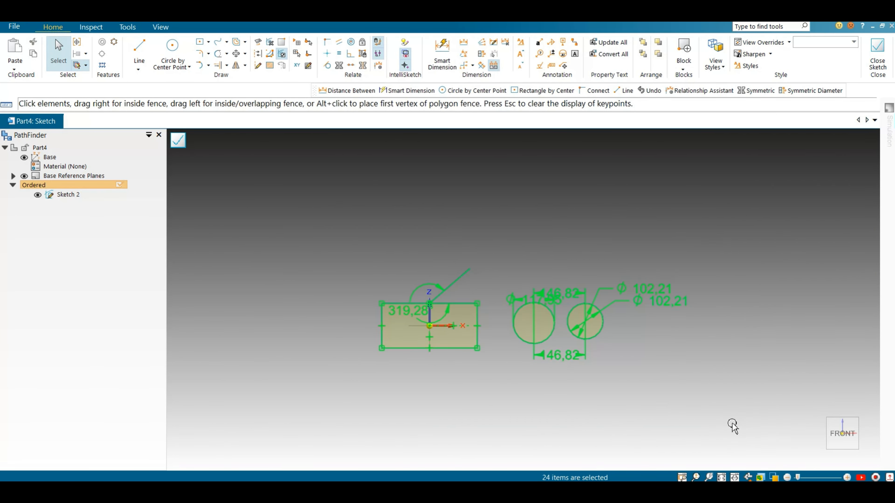
key("Delete")
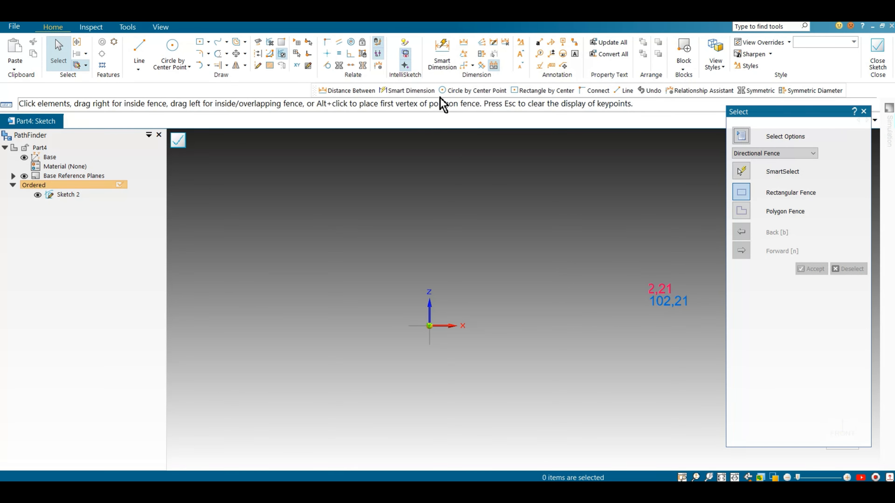
Sketch a rectangle by centre on the origin, about 623 mm wide and 332 mm high
left_click(200, 41)
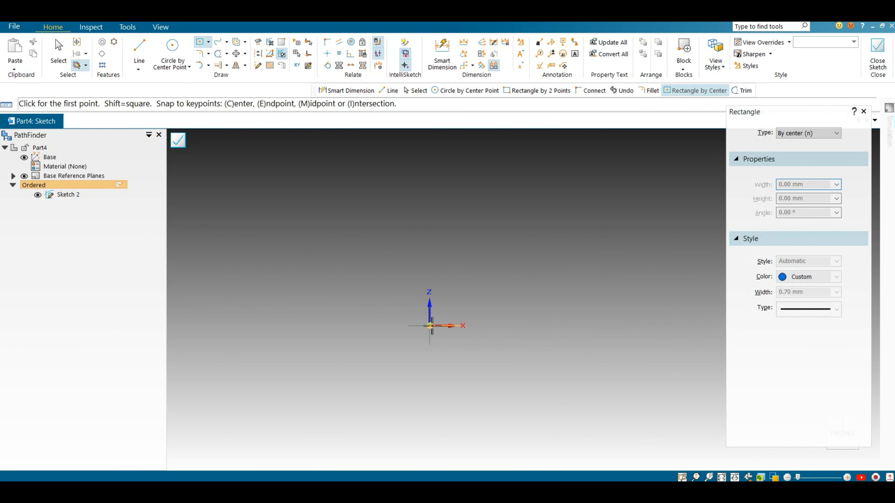
left_click(429, 326)
left_click(539, 268)
scroll(560, 339, "up", 1)
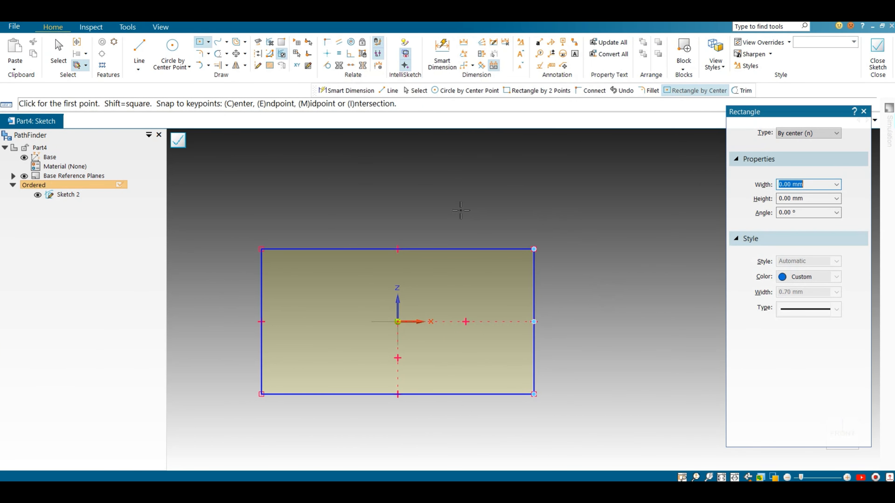
scroll(252, 276, "down", 2)
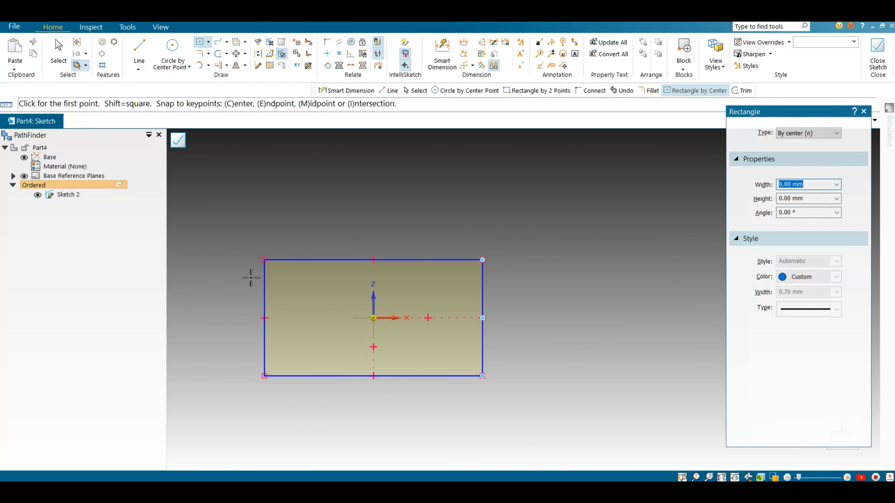
Sketch a circle by centre point, about 357 mm in diameter, to the right of the rectangle and level with its centre
left_click(172, 48)
left_click(549, 310)
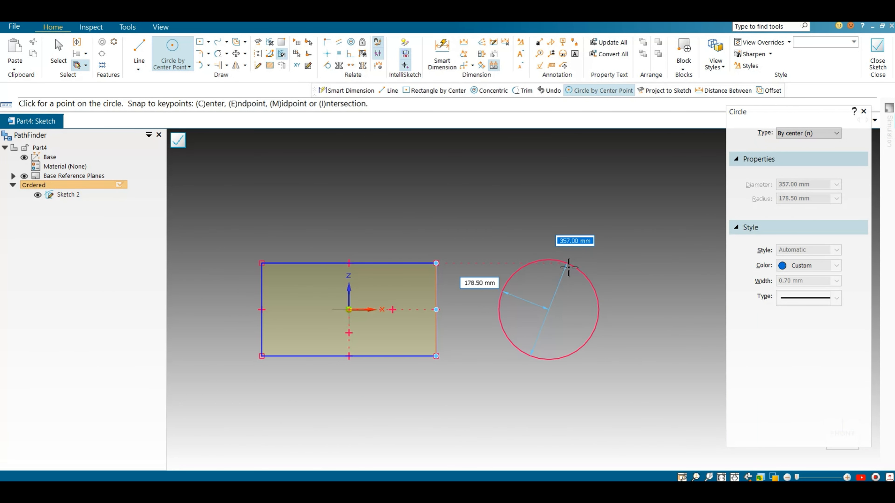
left_click(564, 265)
scroll(628, 282, "up", 1)
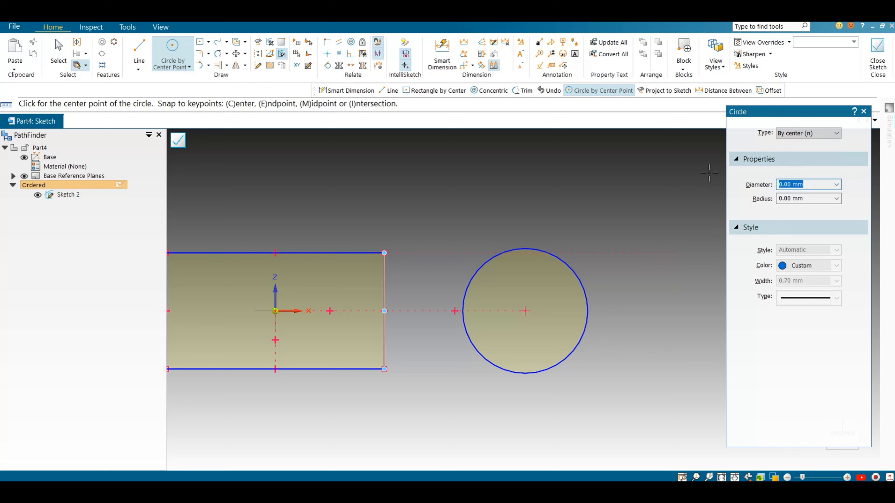
Preview a Smart Dimension with Nominal tolerance on the rectangle's upper edge and cancel it
left_click(441, 56)
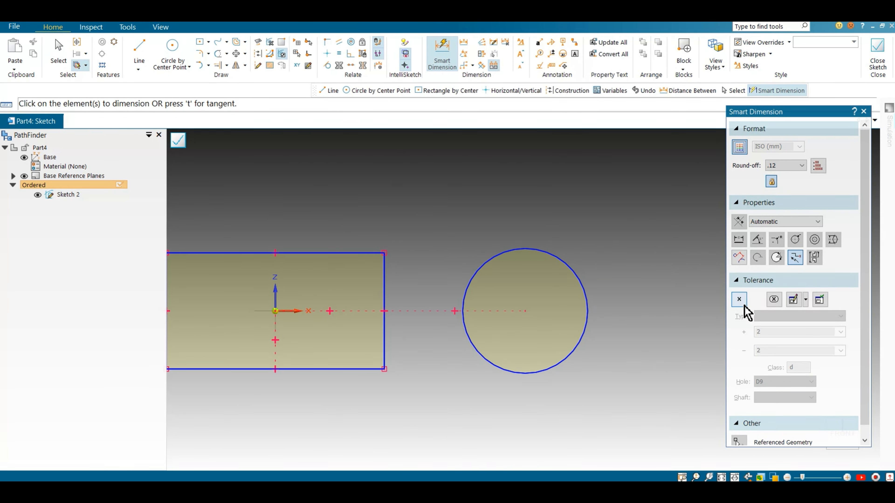
left_click(743, 304)
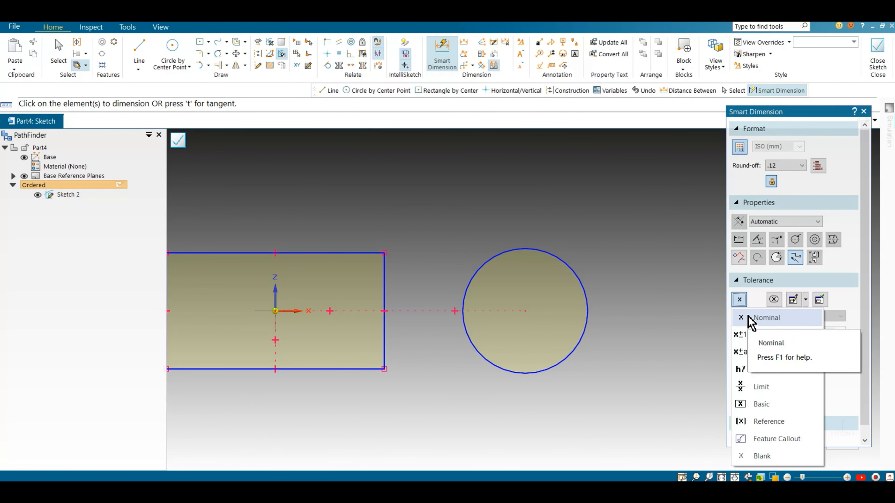
left_click(748, 316)
left_click(340, 253)
right_click(348, 202)
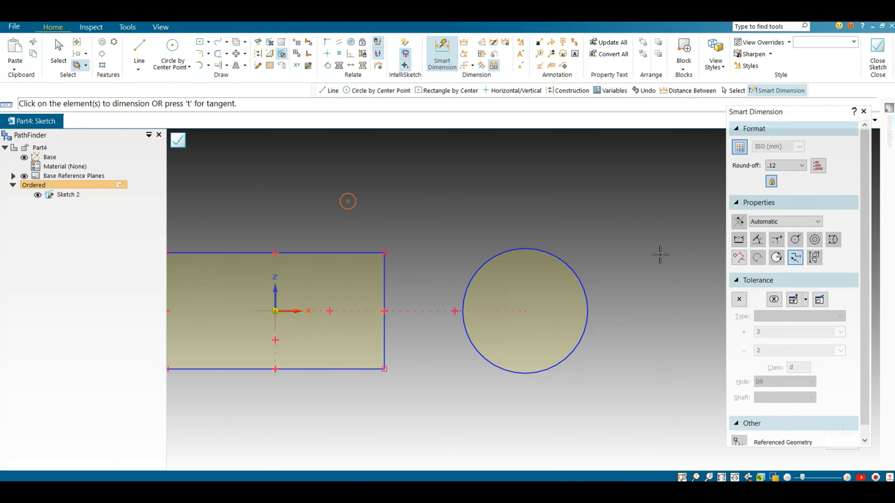
Dimension the rectangle's width with the Unit Tolerance type, placing the dimension above the rectangle
left_click(738, 299)
left_click(761, 335)
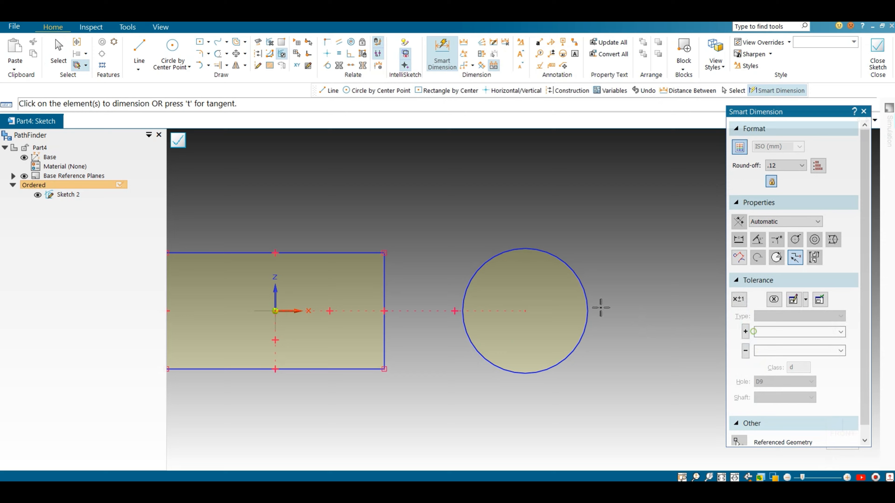
left_click(331, 253)
scroll(343, 211, "up", 3)
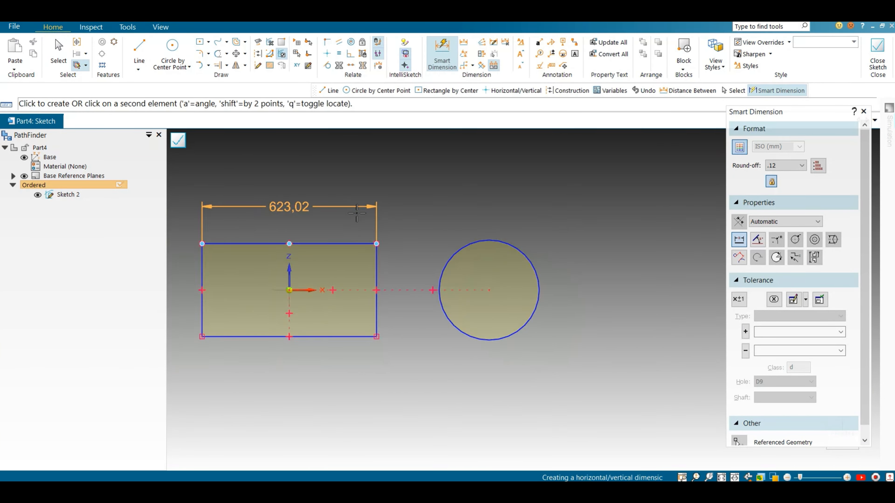
left_click(326, 200)
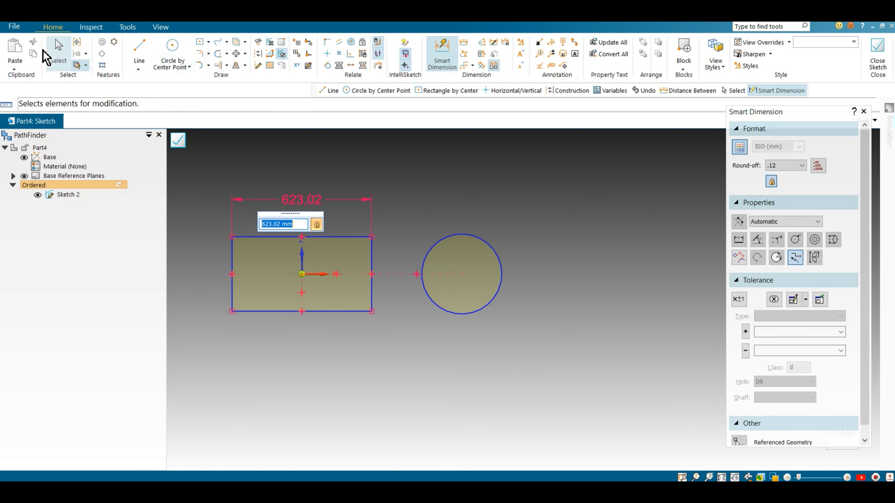
Set the upper and lower unit tolerances of the rectangle's width dimension to 2 mm each
left_click(59, 52)
left_click(294, 198)
scroll(294, 198, "down", 2)
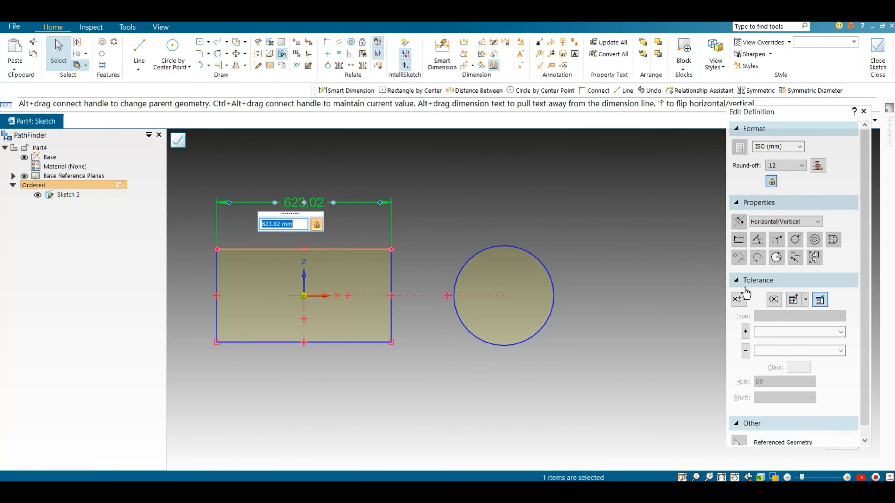
left_click(740, 299)
left_click(755, 296)
left_click(752, 303)
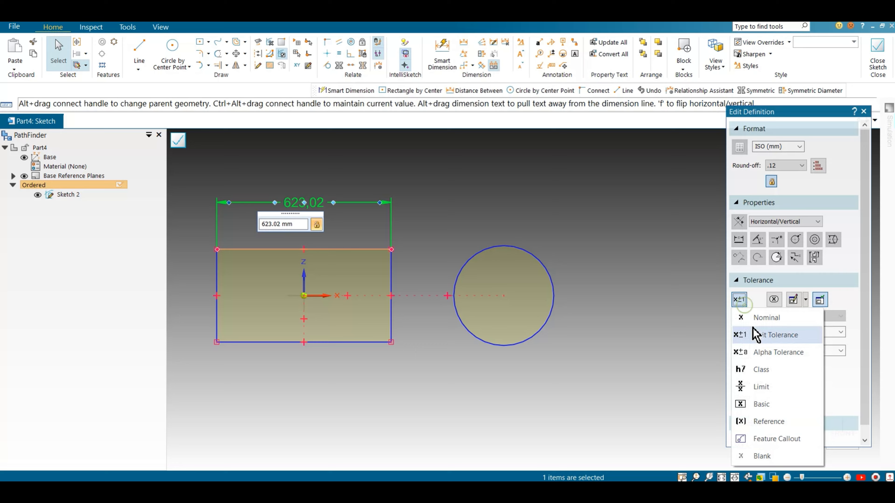
left_click(751, 301)
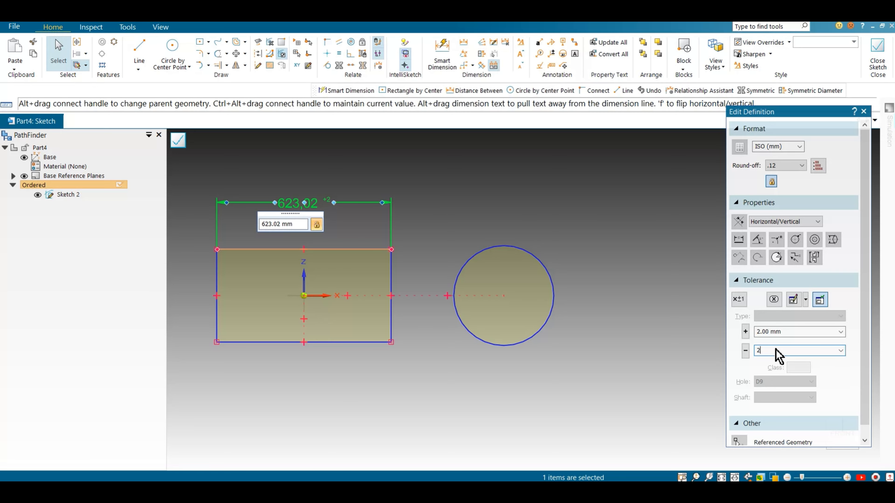
key("Return")
left_click(417, 181)
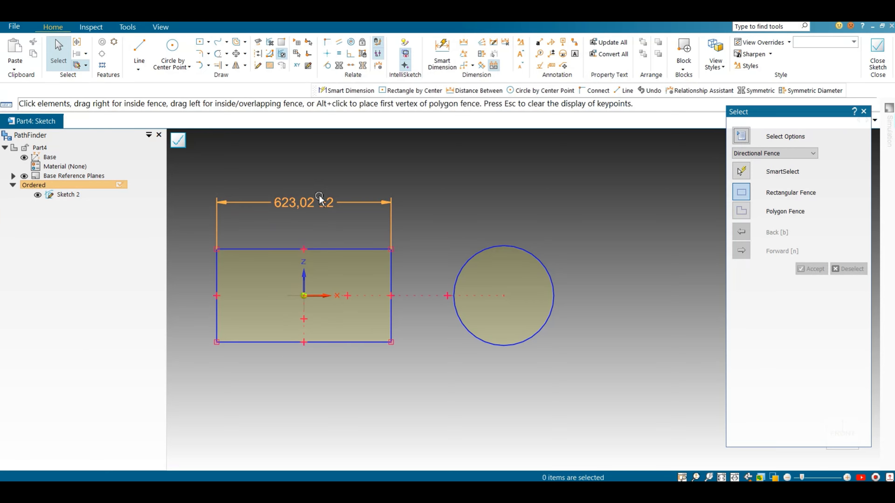
Add another width dimension to the rectangle's upper edge with Alpha Tolerance, placing its text outside the extension lines on the right
scroll(319, 195, "up", 1)
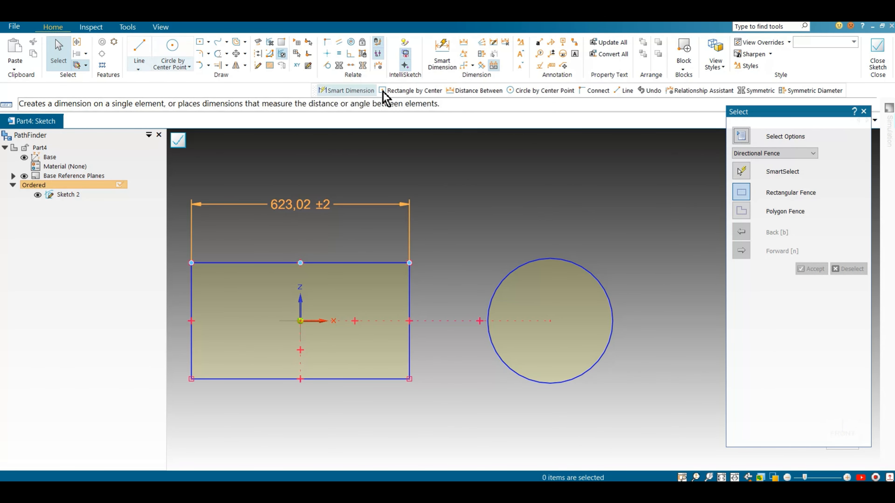
left_click(441, 53)
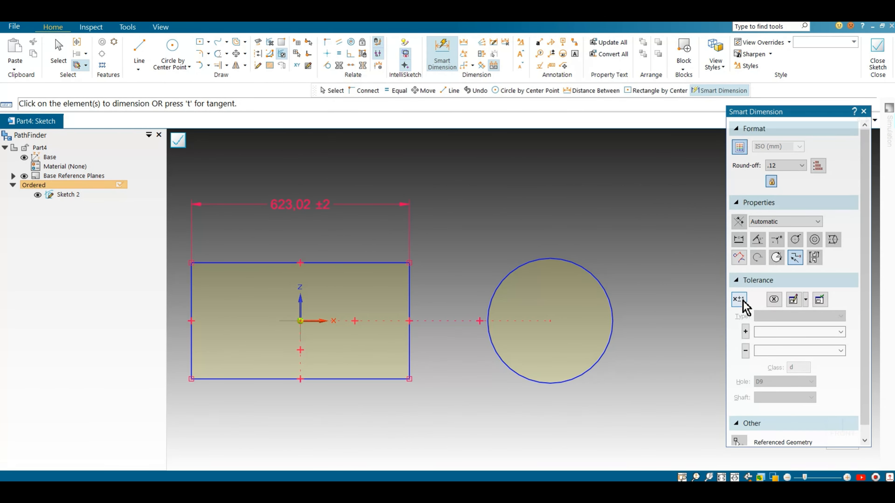
left_click(740, 300)
left_click(769, 333)
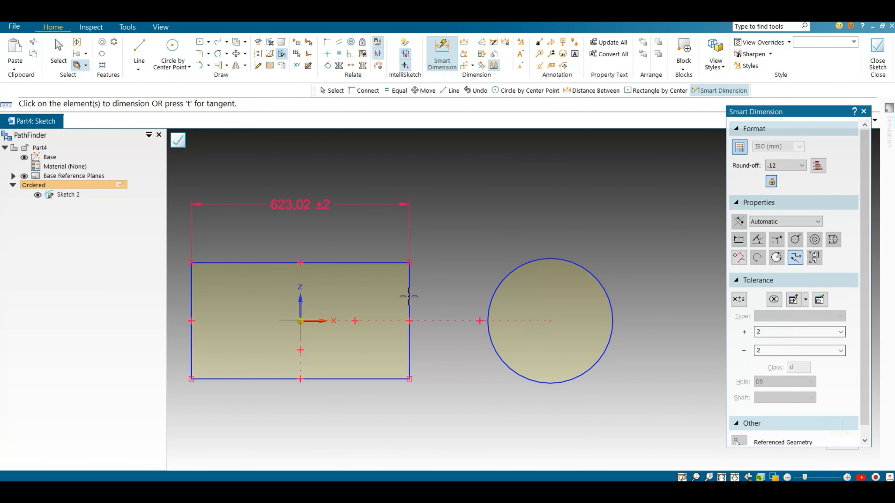
left_click(368, 263)
left_click(455, 227)
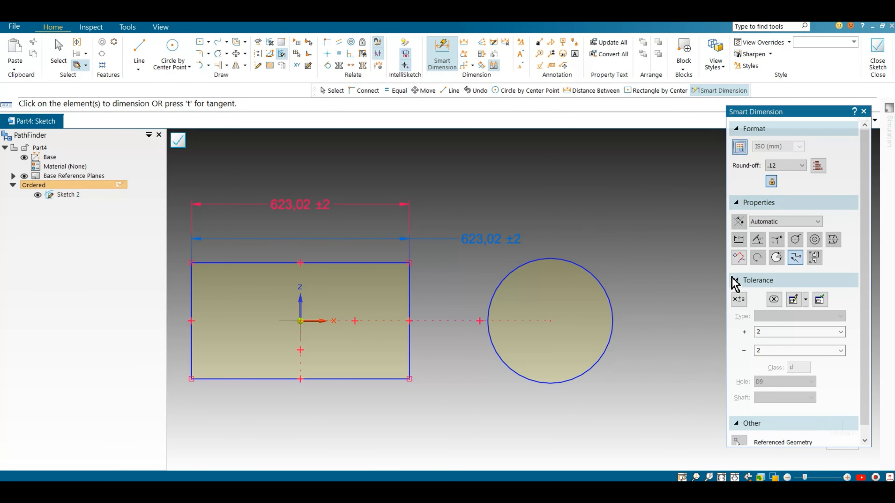
Start a Class-tolerance height dimension between the rectangle's lower and upper edges
left_click(740, 299)
left_click(760, 369)
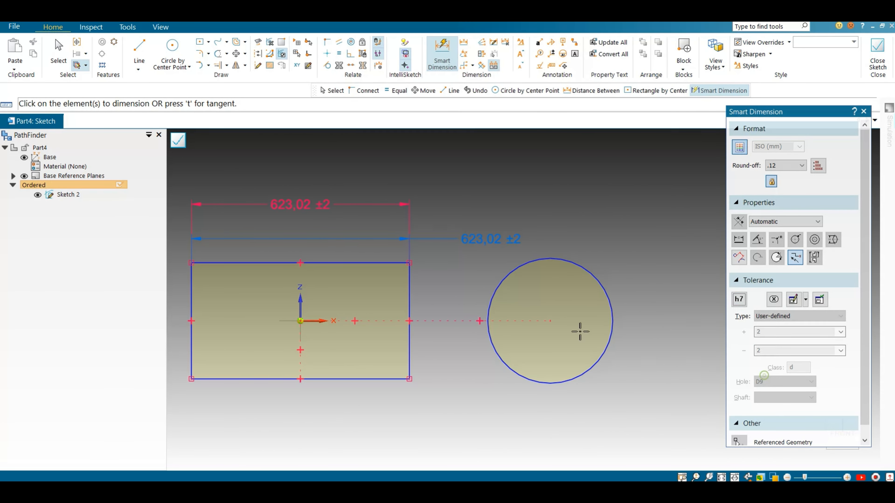
left_click(375, 380)
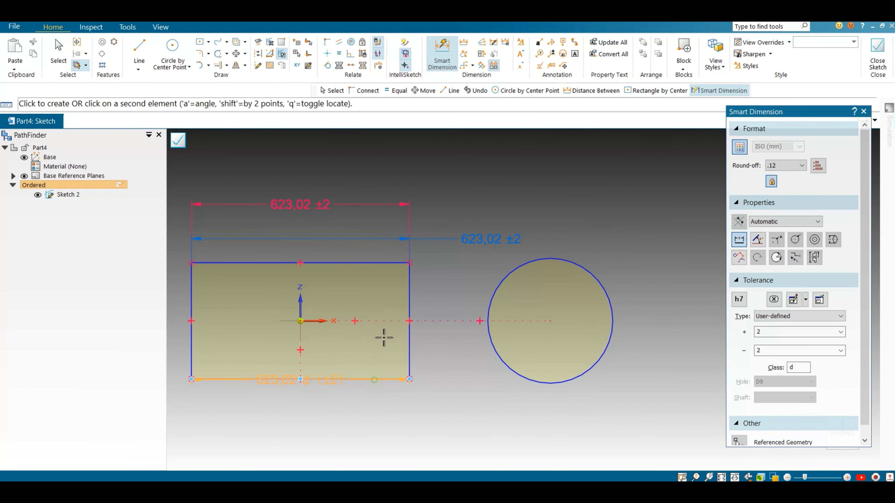
left_click(397, 265)
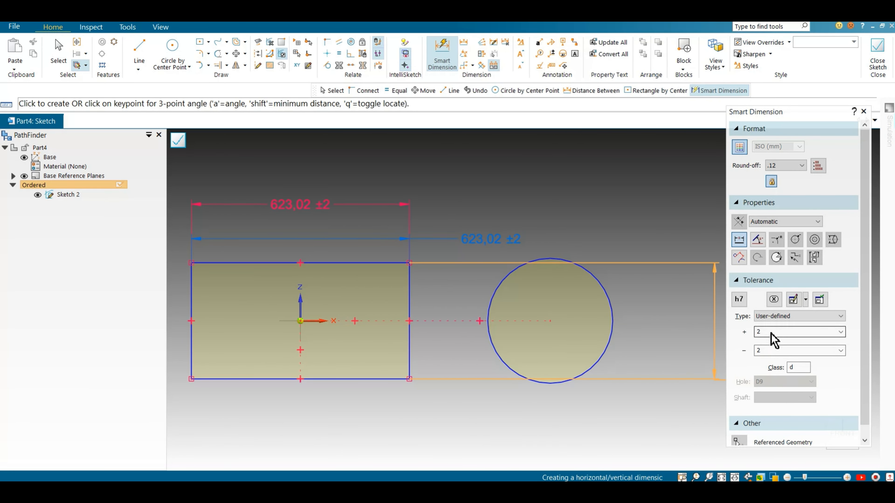
Set the class tolerance type to Fit, tolerance only, with hole class D13
left_click(768, 316)
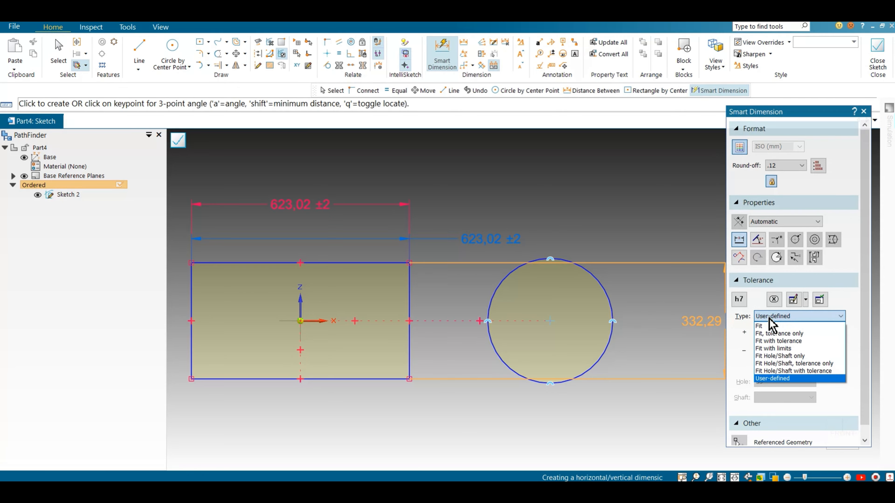
left_click(778, 333)
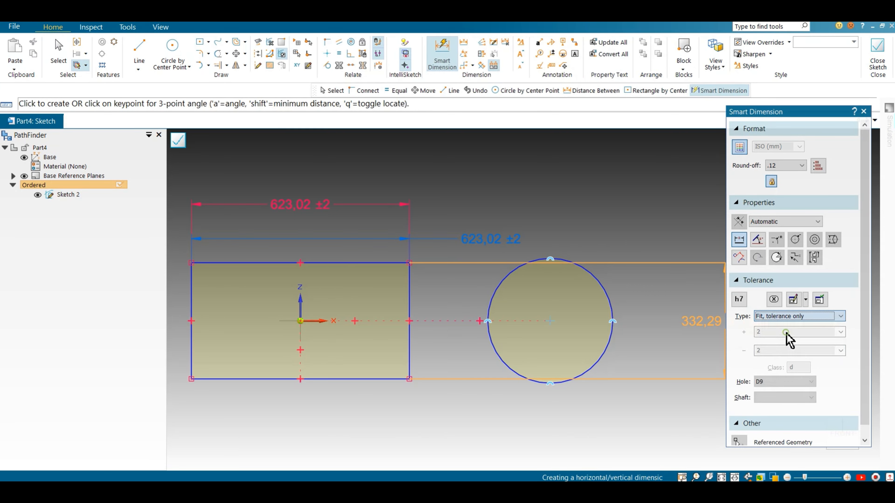
left_click(780, 384)
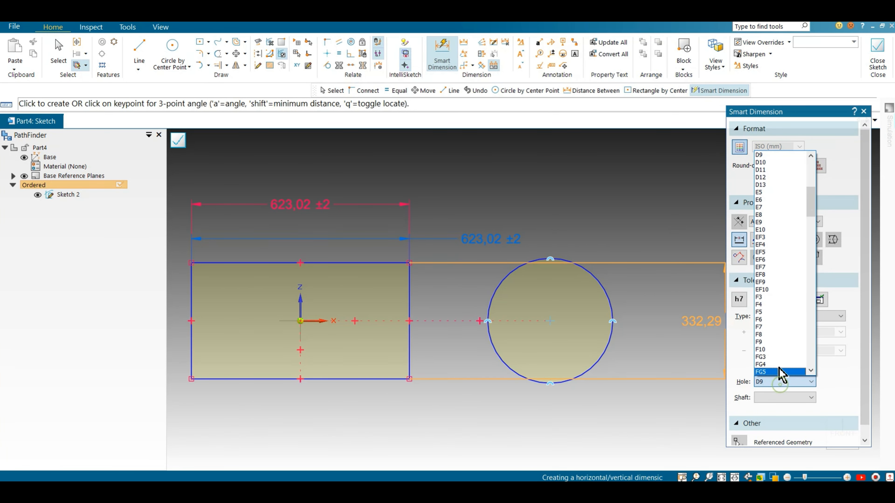
left_click(778, 186)
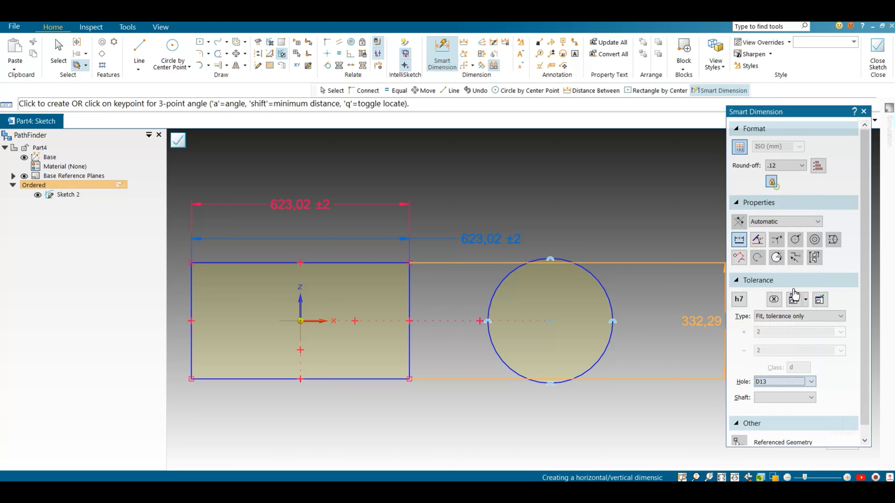
Choose shaft class c9 instead of a hole class, place the height dimension to the right of the rectangle, and leave Smart Dimension
left_click(778, 396)
left_click(779, 272)
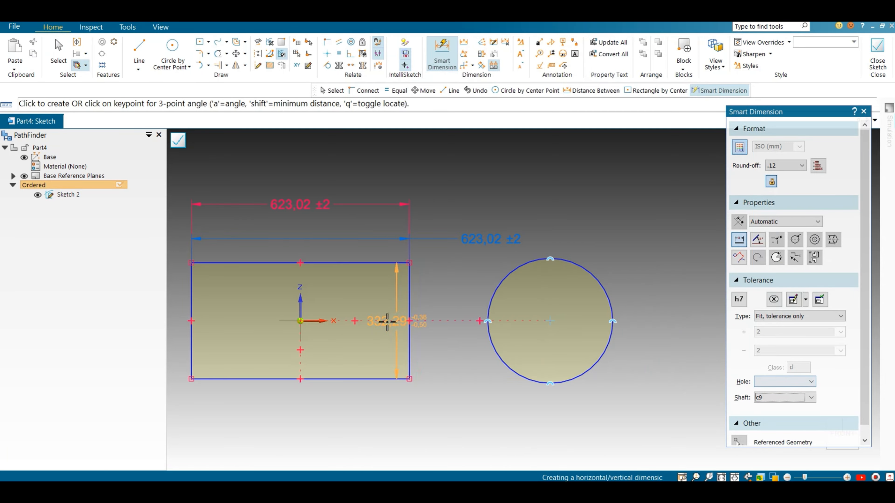
left_click(455, 345)
scroll(447, 317, "up", 5)
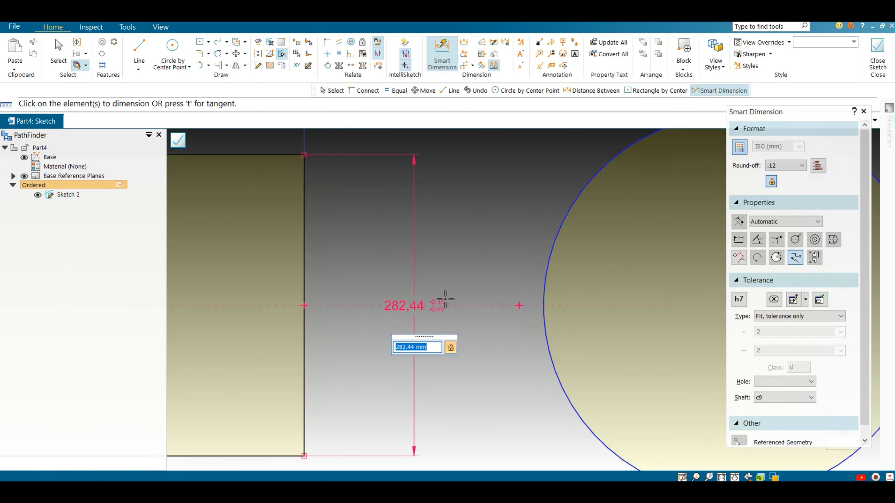
key("Escape")
scroll(434, 306, "down", 4)
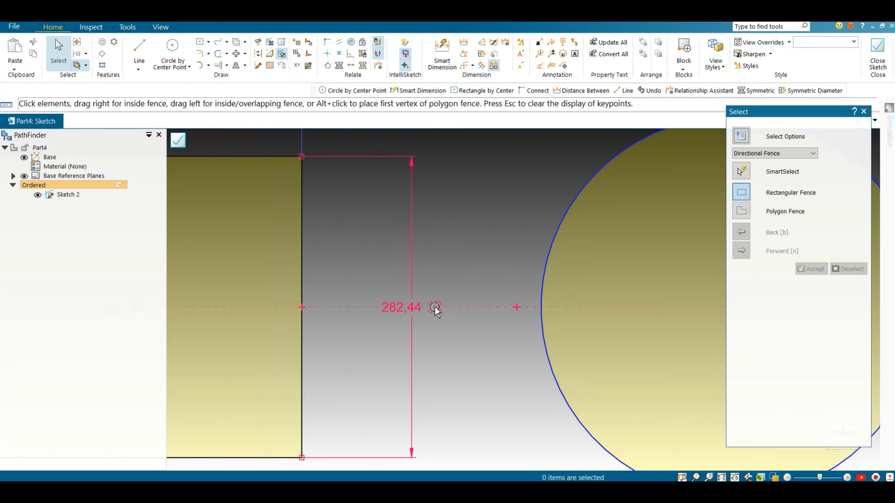
Start a diameter dimension on the circle with the Limit tolerance type
left_click(442, 53)
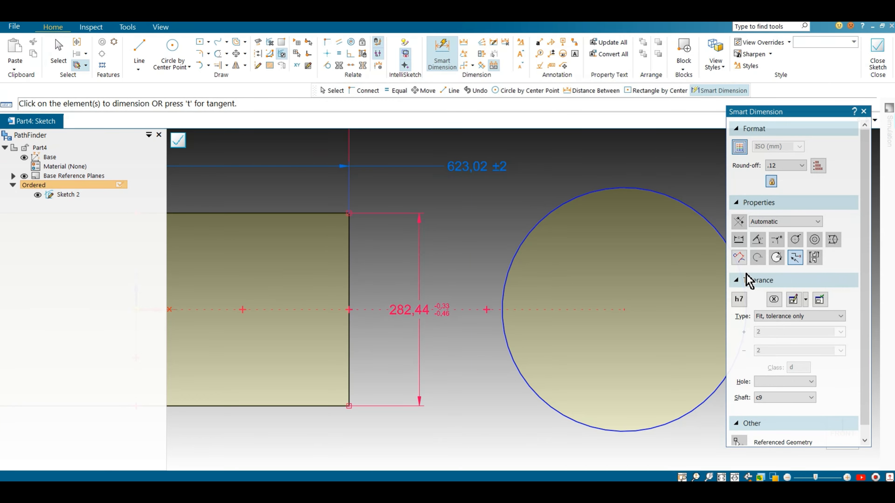
left_click(740, 299)
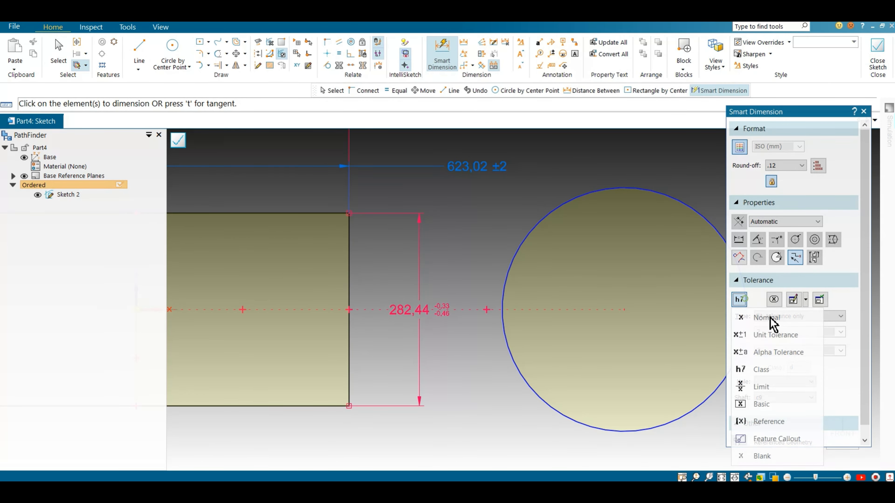
left_click(772, 391)
scroll(474, 407, "down", 3)
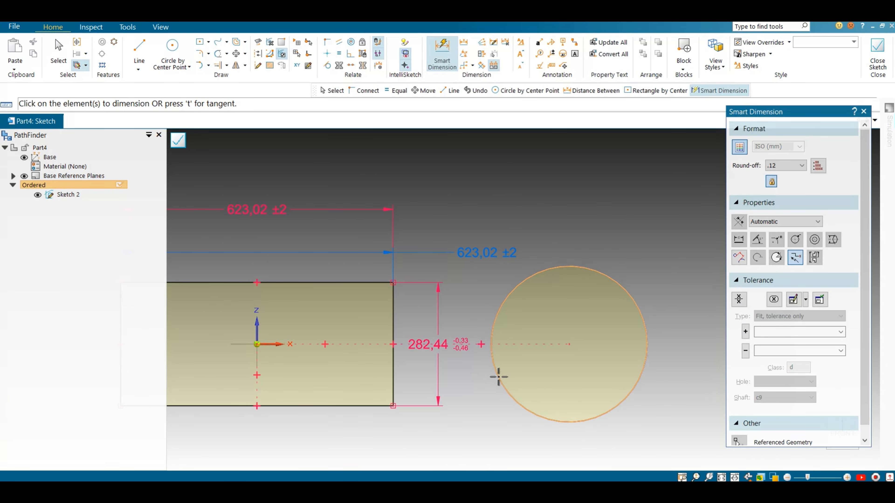
left_click(498, 377)
scroll(494, 390, "down", 2)
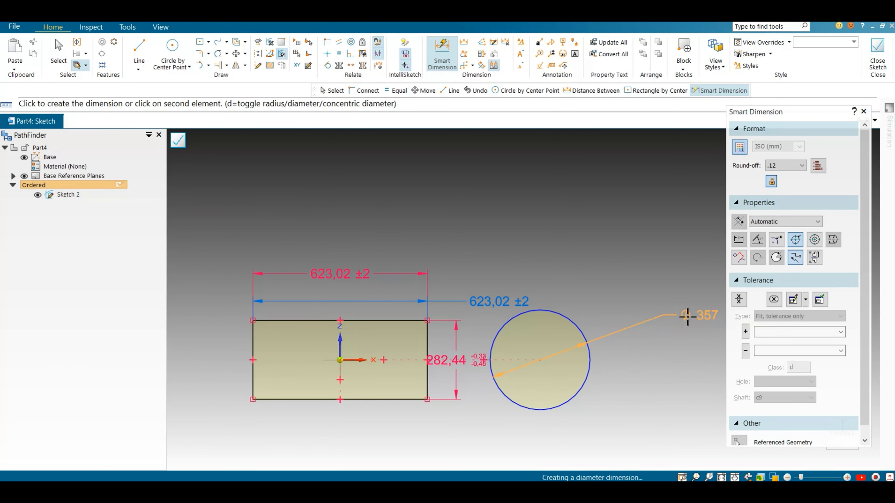
Set the upper and lower tolerances to 5 mm and place the diameter dimension outside the circle, to its upper right
left_click(759, 336)
type("5")
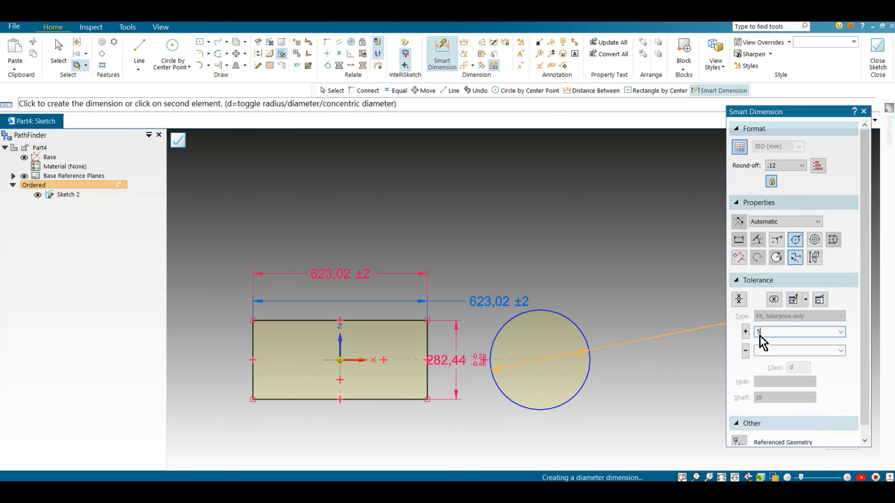
left_click(768, 351)
type("5")
scroll(565, 316, "down", 3)
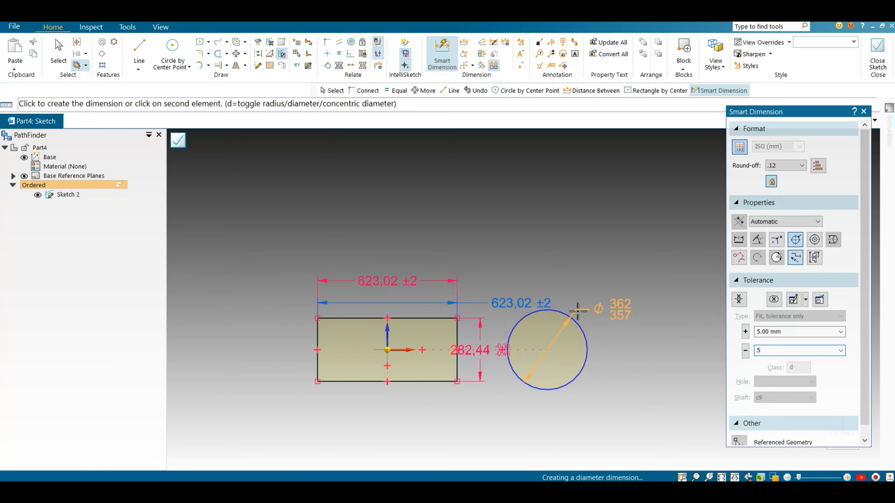
left_click(639, 333)
scroll(653, 317, "up", 3)
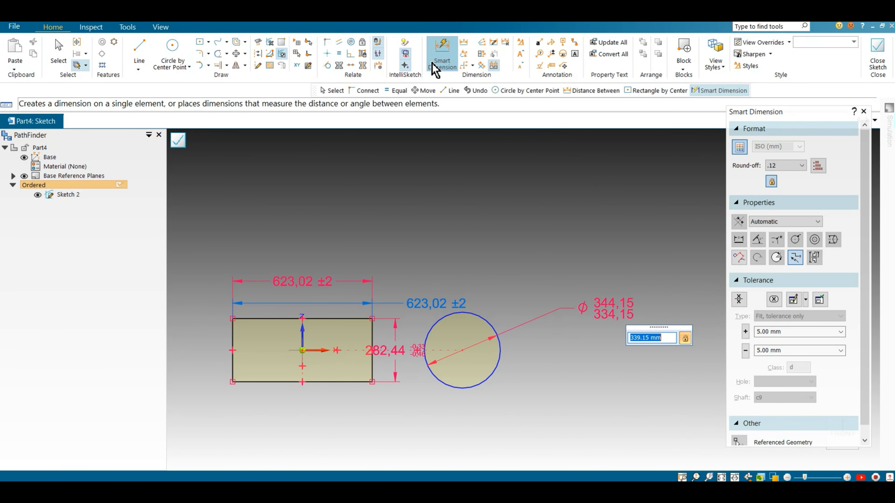
Add a second diameter dimension to the circle with the Reference tolerance type, placed above and to the right of the first one
left_click(740, 299)
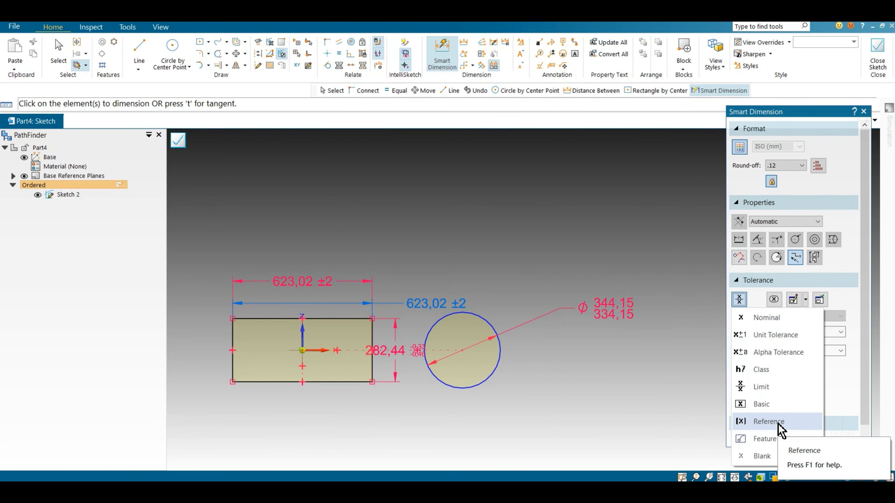
left_click(768, 421)
left_click(502, 364)
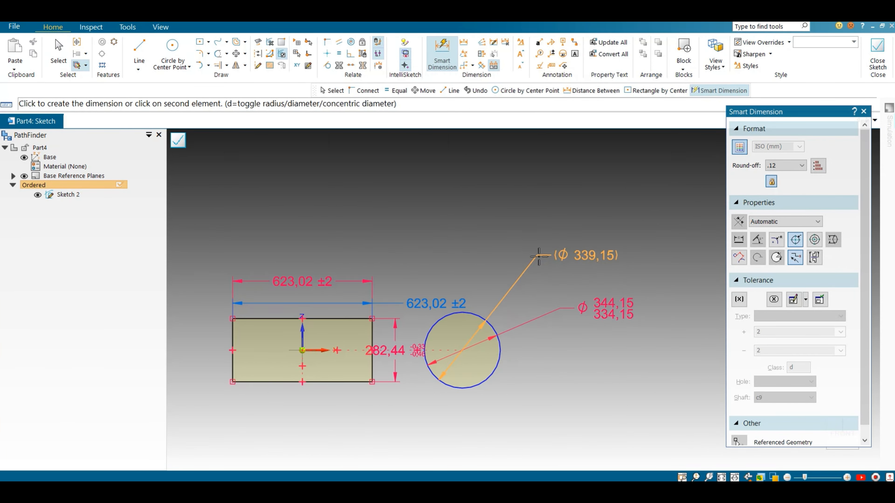
left_click(584, 261)
scroll(595, 261, "up", 3)
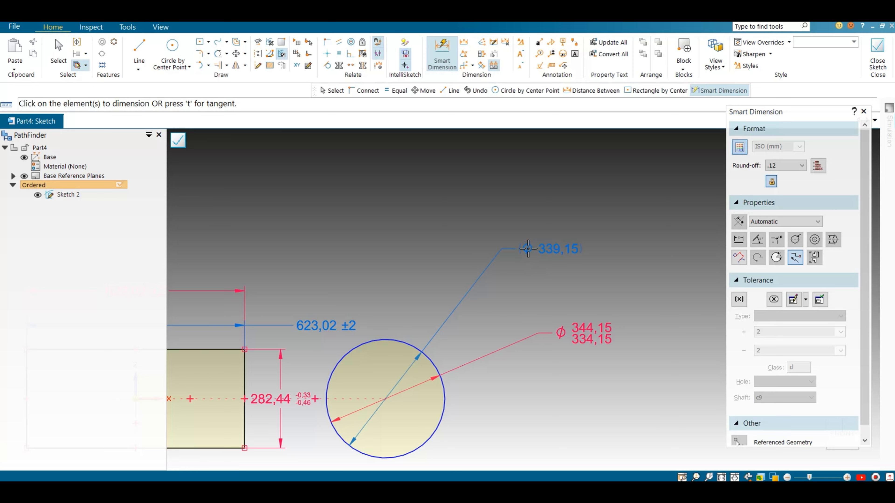
scroll(528, 249, "up", 3)
scroll(529, 256, "down", 3)
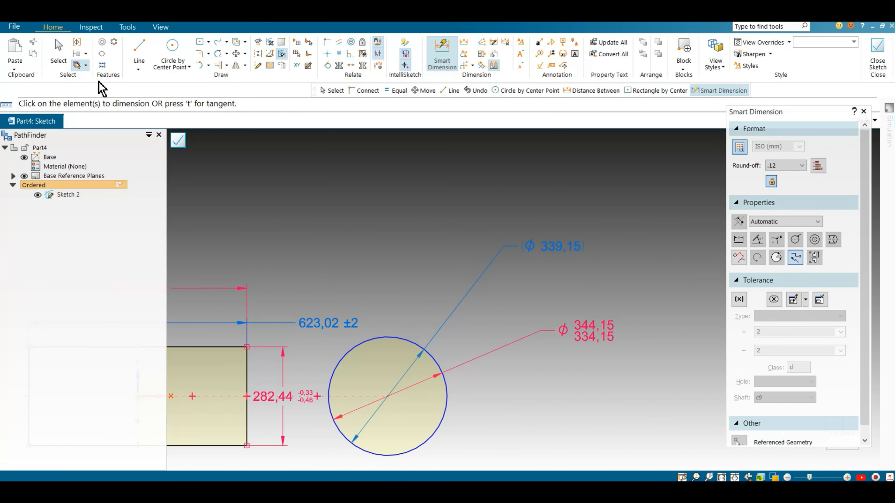
Delete the circle's Reference and Limit diameter dimensions
left_click(57, 56)
left_click(474, 281)
key("Delete")
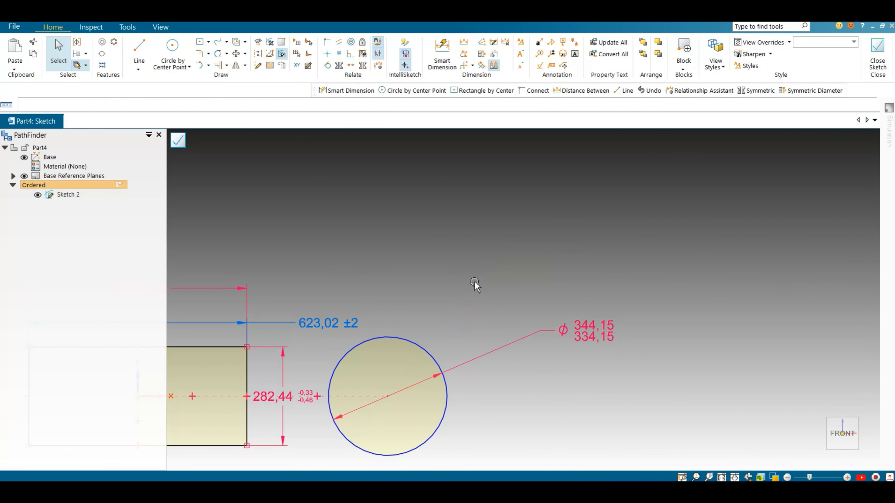
left_click(503, 348)
key("Delete")
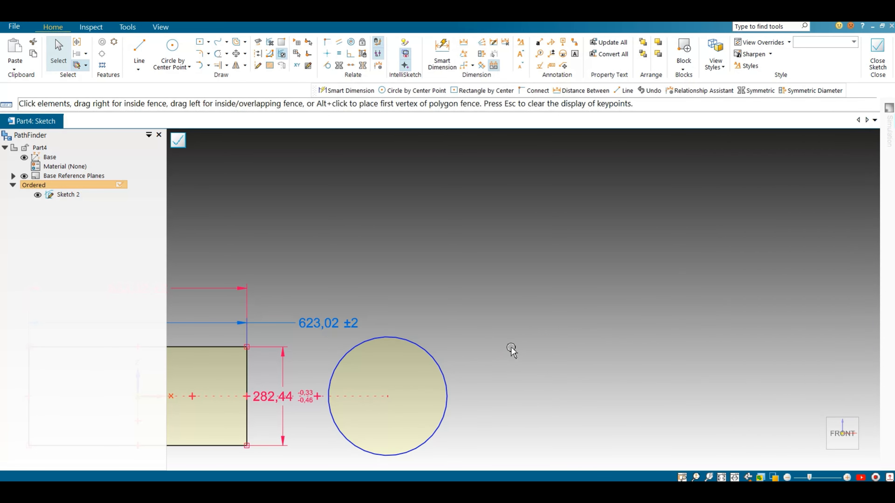
Add a Reference-type diameter dimension to the circle again, placed to its upper right
left_click(442, 53)
left_click(739, 300)
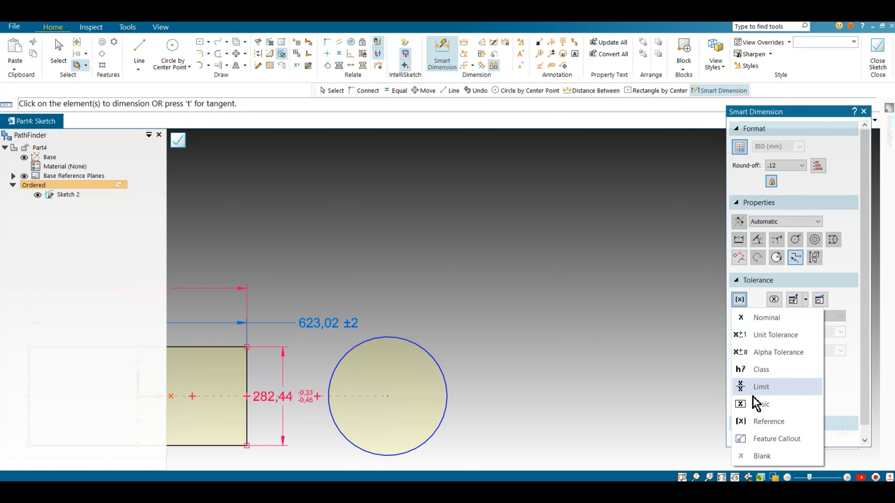
left_click(761, 421)
left_click(438, 365)
left_click(545, 336)
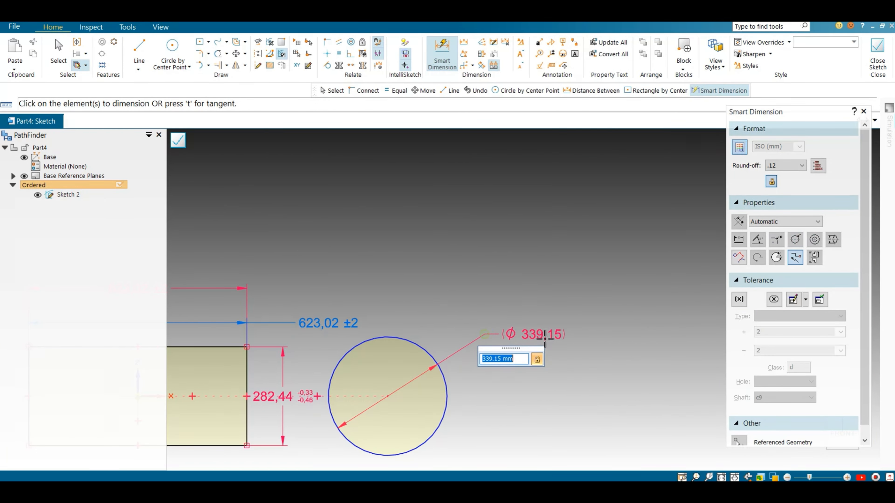
Add two Blank-type diameter dimensions to the circle, one ending to its right and one above it
left_click(739, 299)
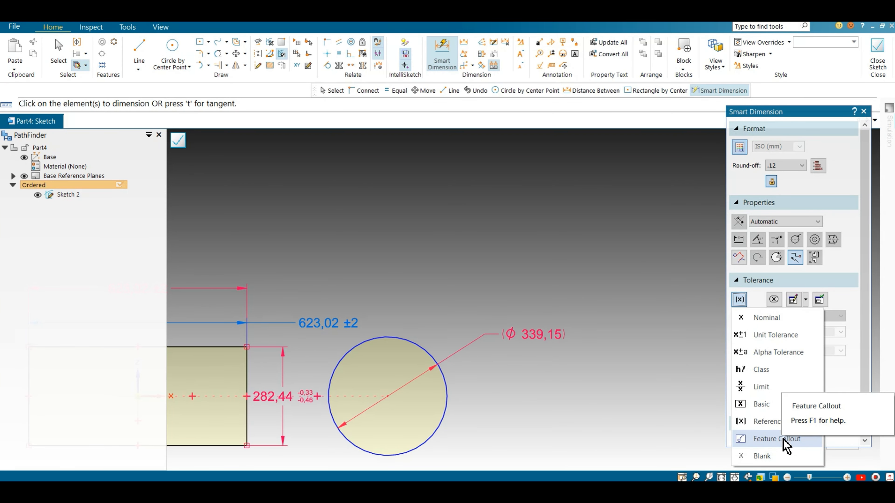
left_click(761, 456)
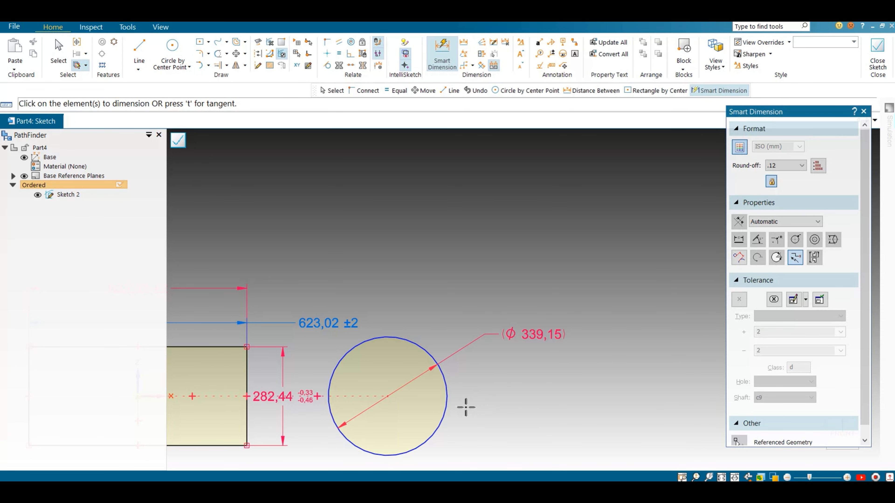
left_click(446, 406)
left_click(530, 408)
scroll(497, 444, "up", 2)
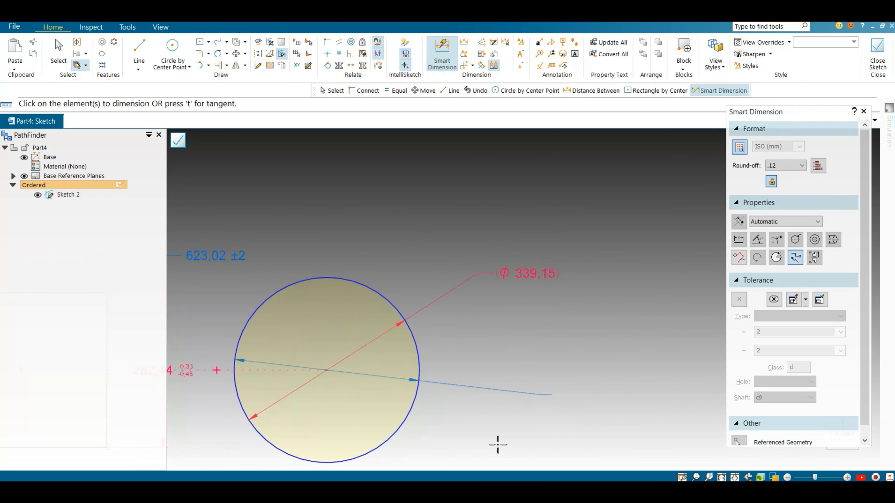
left_click(385, 297)
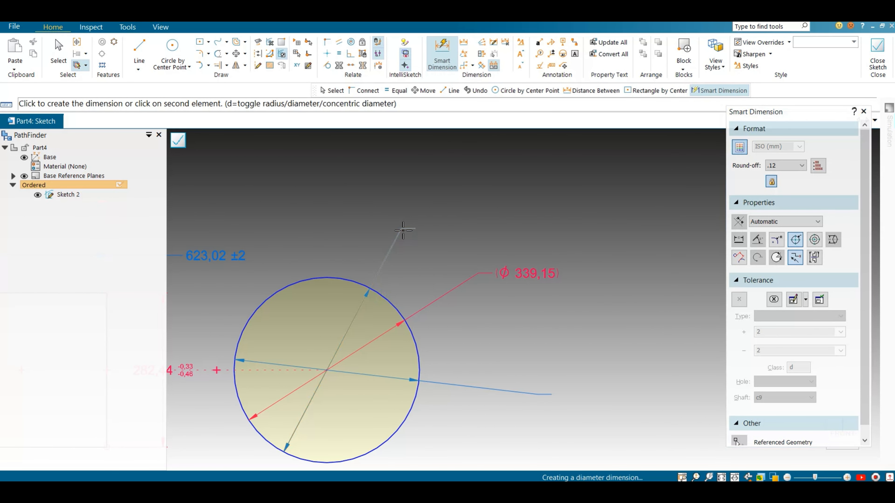
left_click(405, 230)
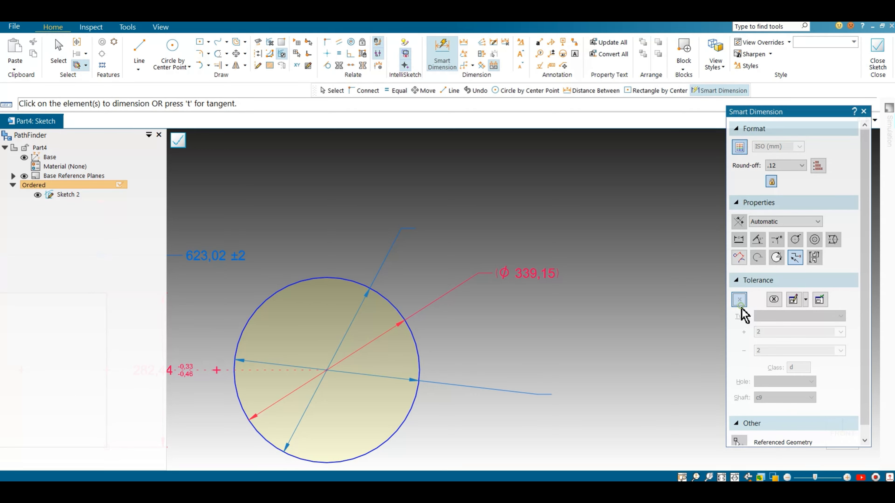
Add a Nominal diameter dimension to the right of the circle and leave Smart Dimension
left_click(739, 299)
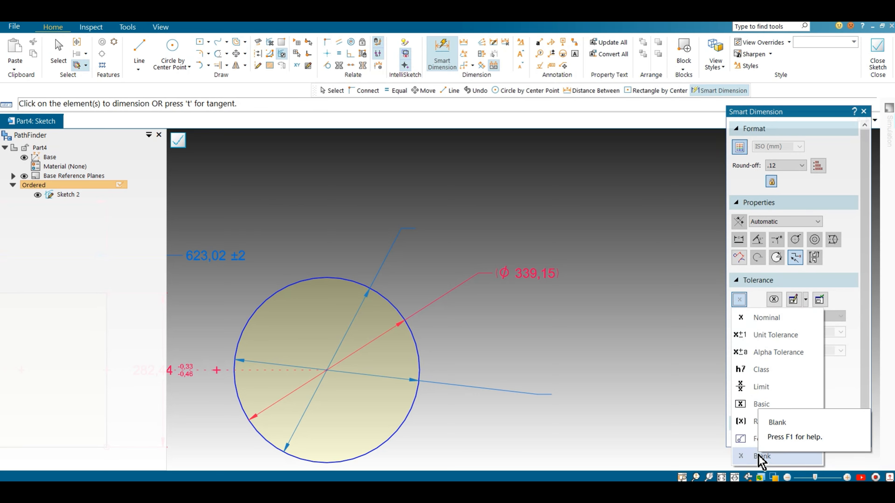
left_click(779, 318)
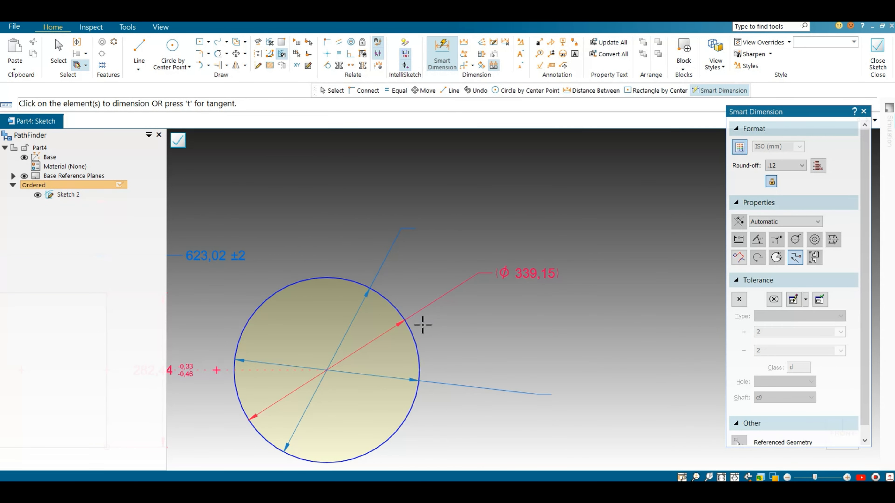
left_click(485, 338)
scroll(536, 319, "down", 4)
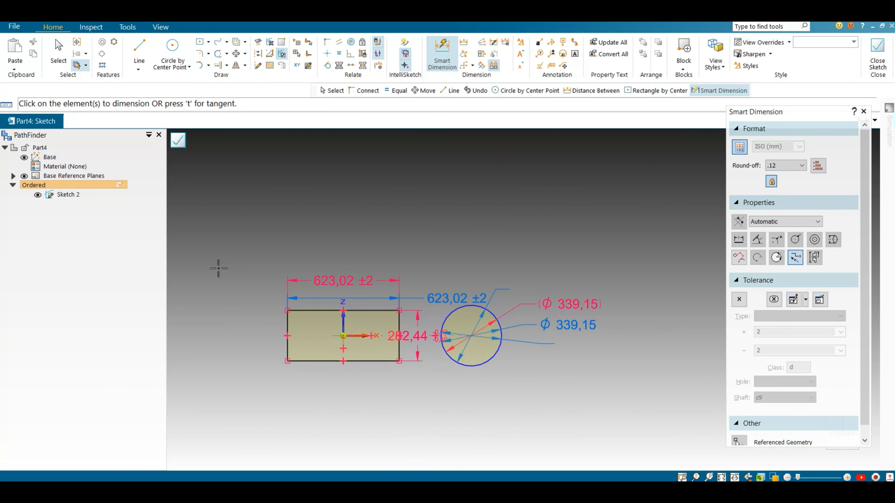
key("Escape")
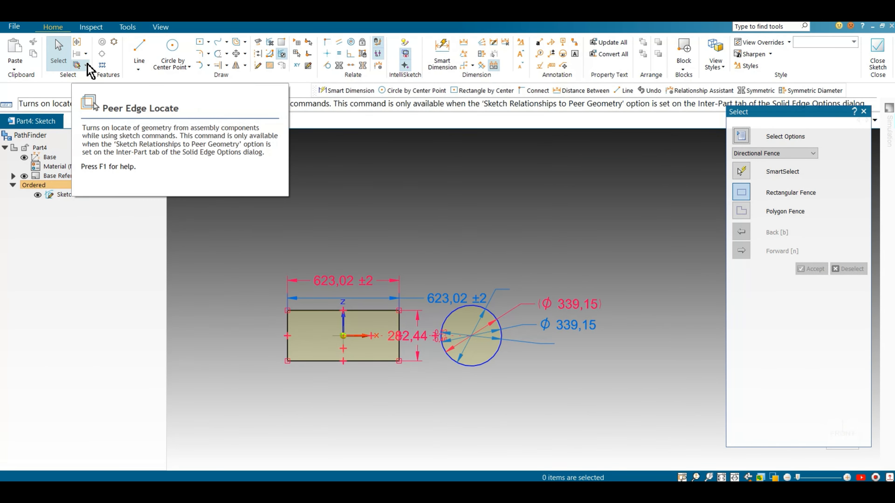
left_click(85, 55)
left_click(206, 175)
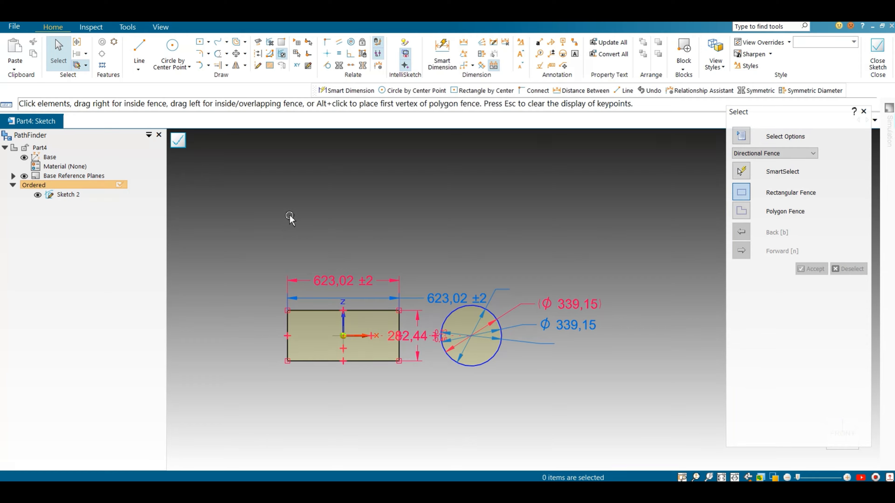
left_click(771, 136)
left_click(400, 288)
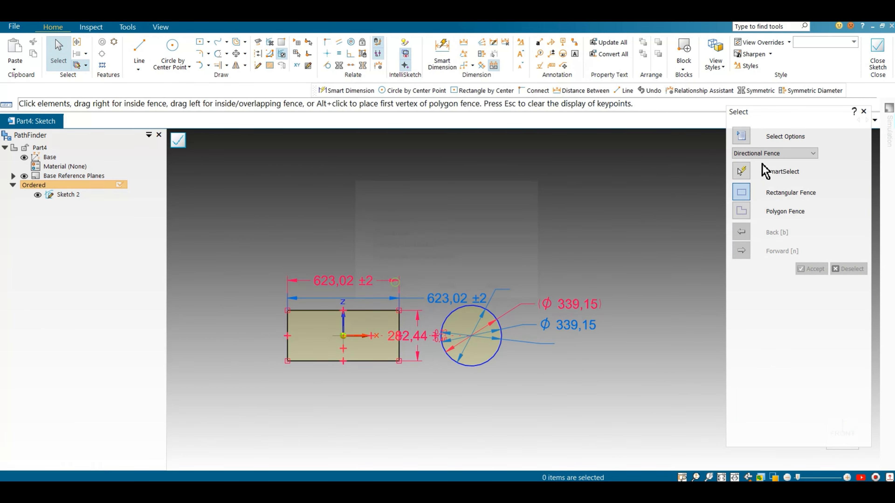
left_click(533, 307)
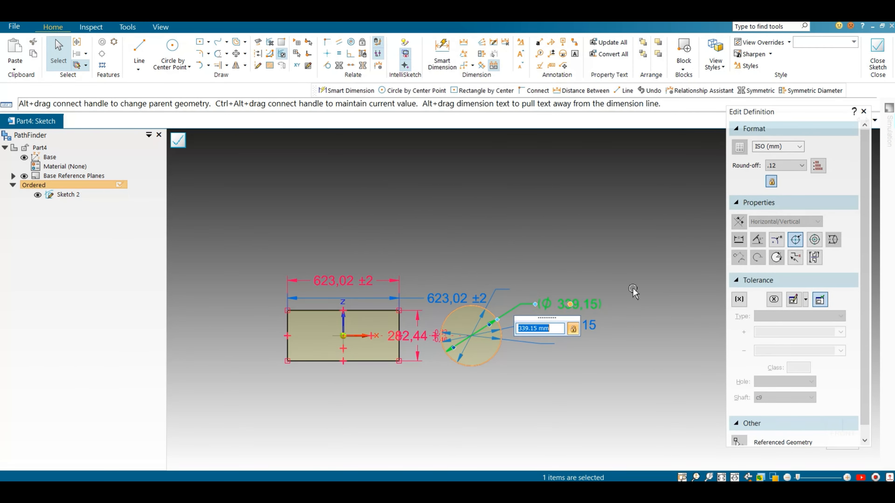
left_click(712, 265)
Select all dimensions in the sketch with SmartSelect, matching by element type, and delete them
left_click(741, 172)
left_click(552, 323)
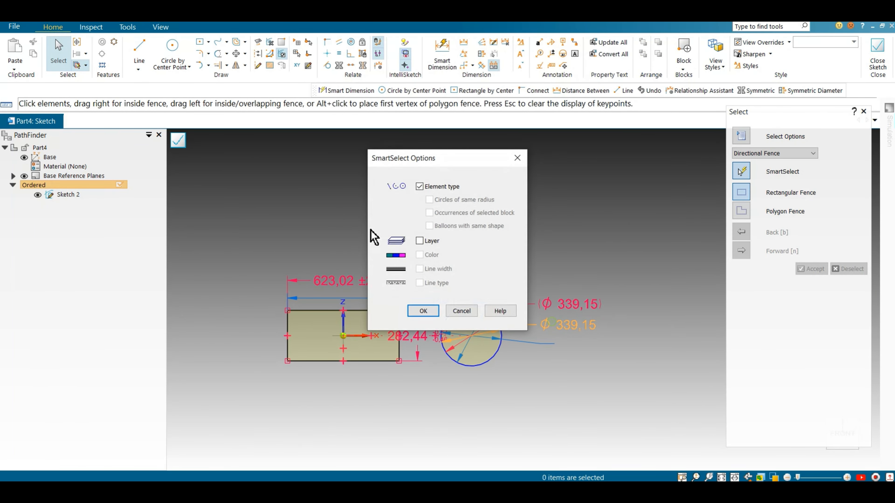
left_click(423, 310)
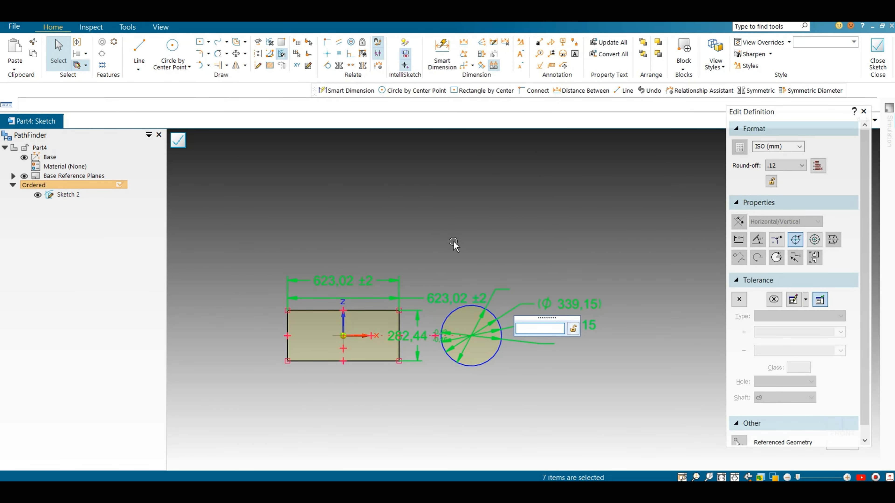
key("Delete")
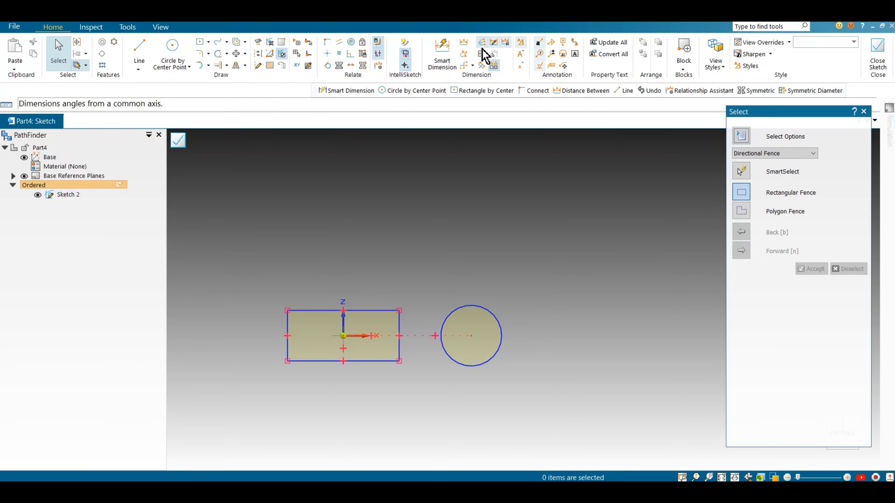
Add a Nominal diameter dimension to the circle with Smart Dimension, placing its text to the lower left of the circle
left_click(448, 57)
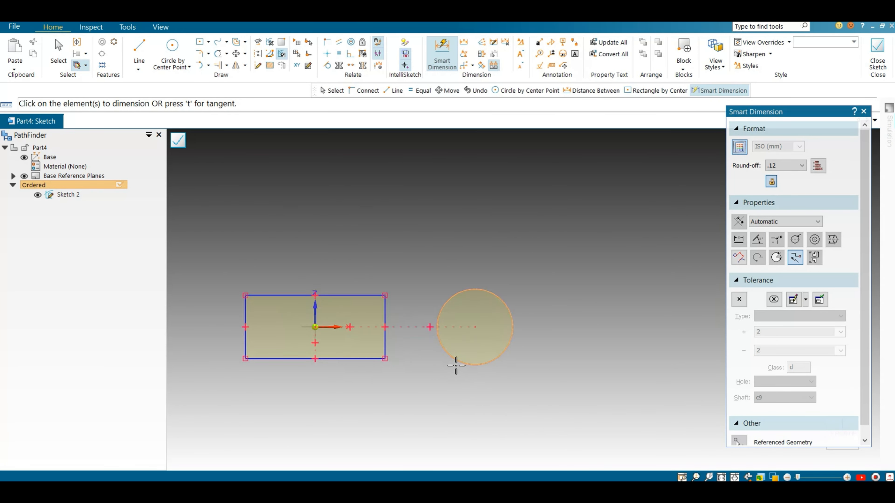
scroll(455, 363, "up", 3)
left_click(420, 328)
left_click(452, 414)
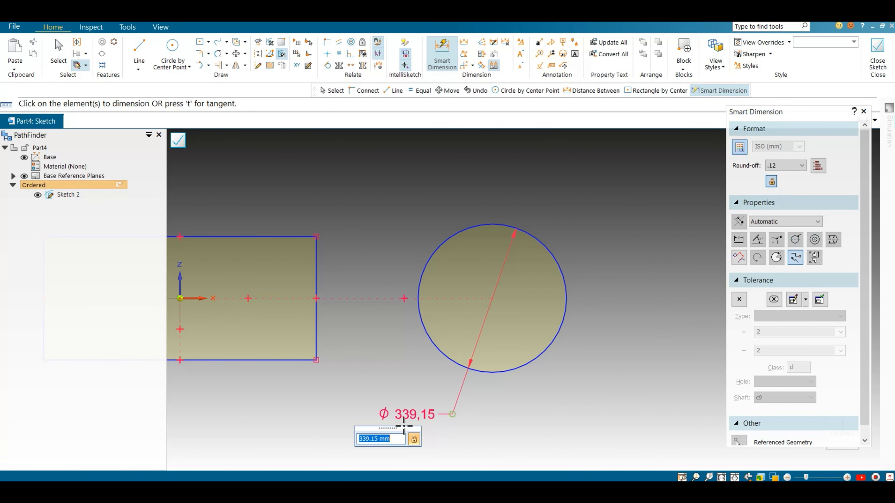
Dimension the height of the rectangle on its right edge, placing the dimension between the rectangle and the circle
scroll(486, 400, "down", 3)
scroll(379, 373, "up", 4)
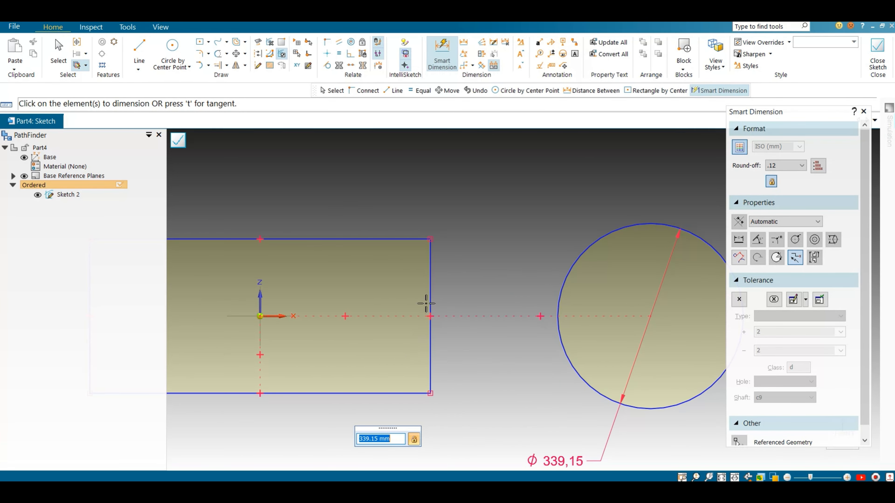
scroll(521, 337, "down", 2)
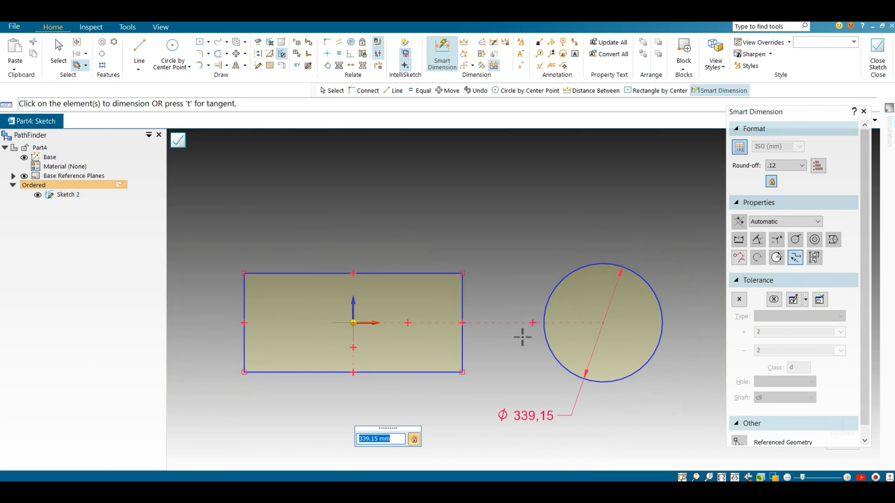
left_click(463, 306)
left_click(498, 297)
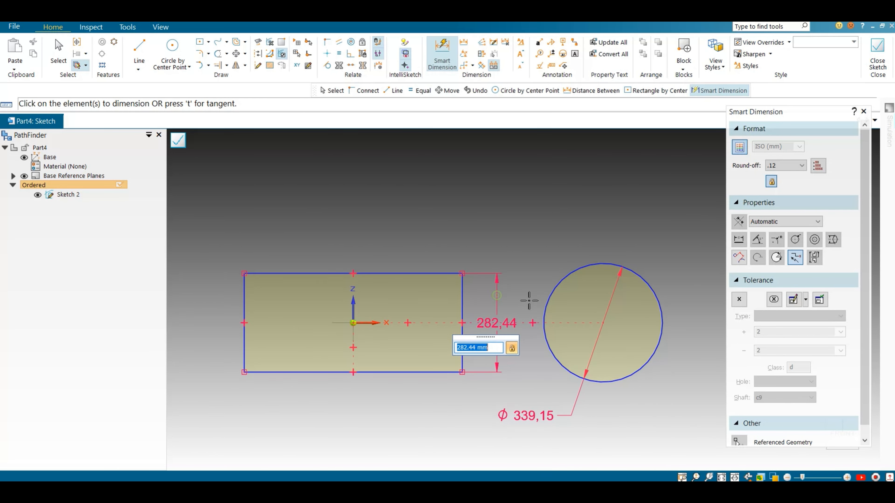
Add a diameter symbol prefix and the subfix text "Notes" to the rectangle's height dimension
scroll(524, 305, "up", 1)
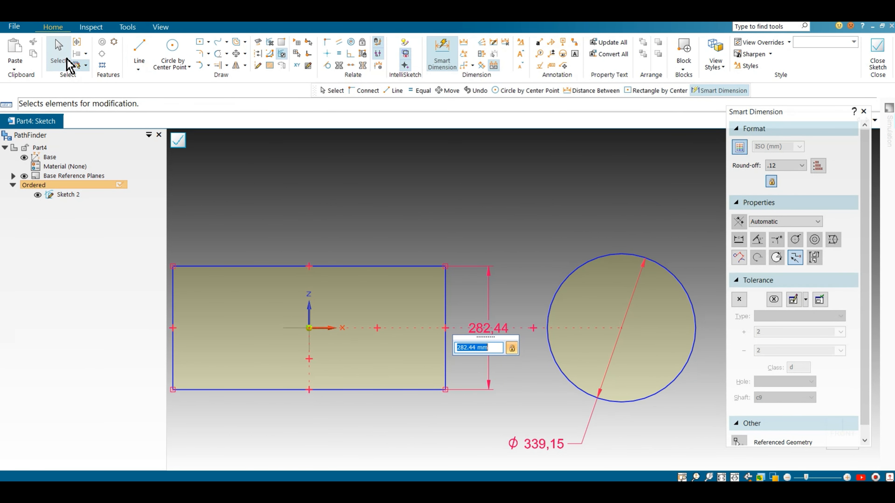
left_click(58, 56)
scroll(552, 345, "up", 3)
scroll(511, 346, "down", 1)
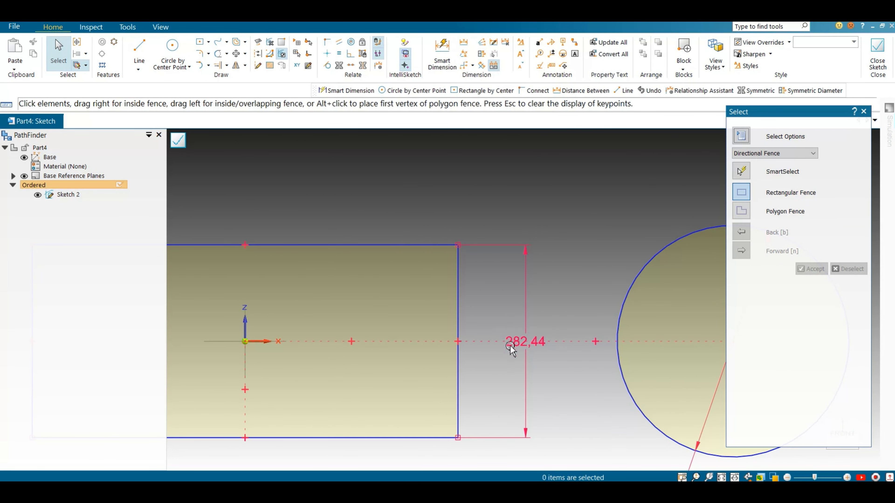
left_click(524, 360)
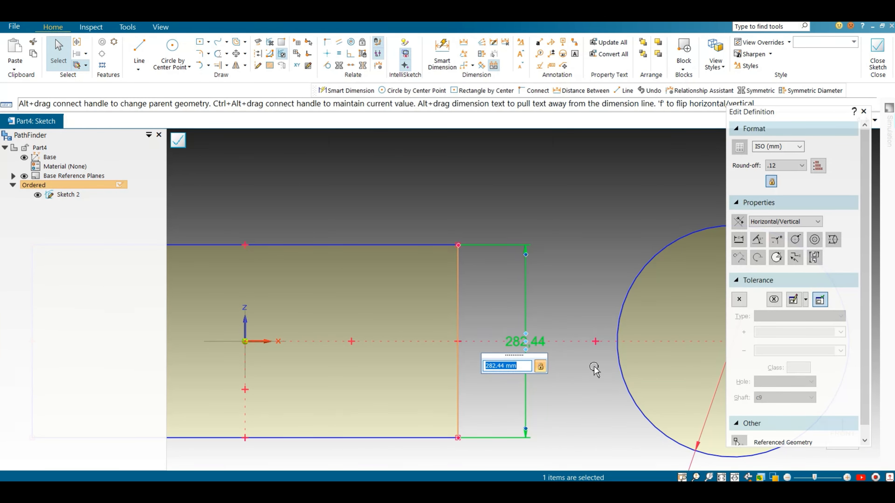
left_click(819, 300)
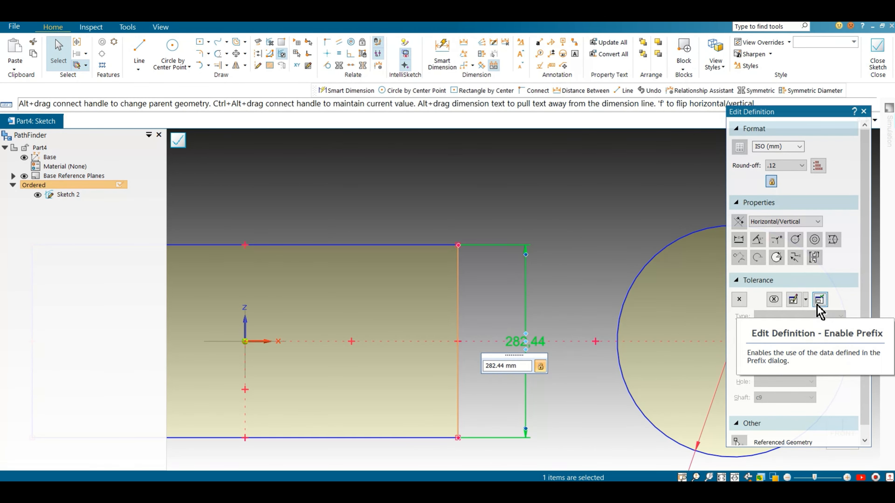
left_click(794, 301)
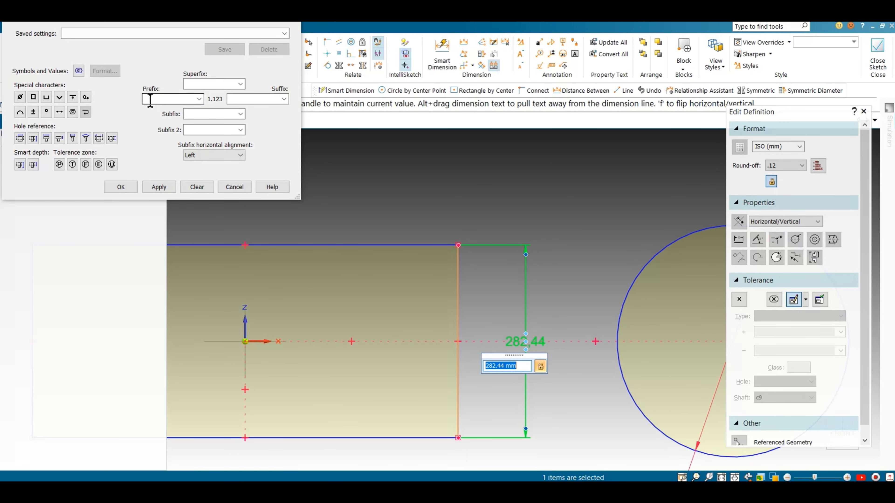
left_click(20, 98)
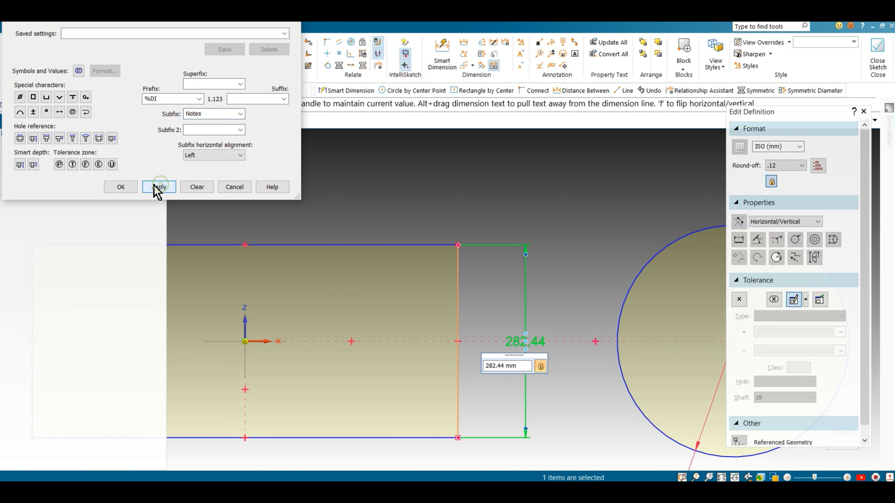
left_click(120, 187)
left_click(560, 383)
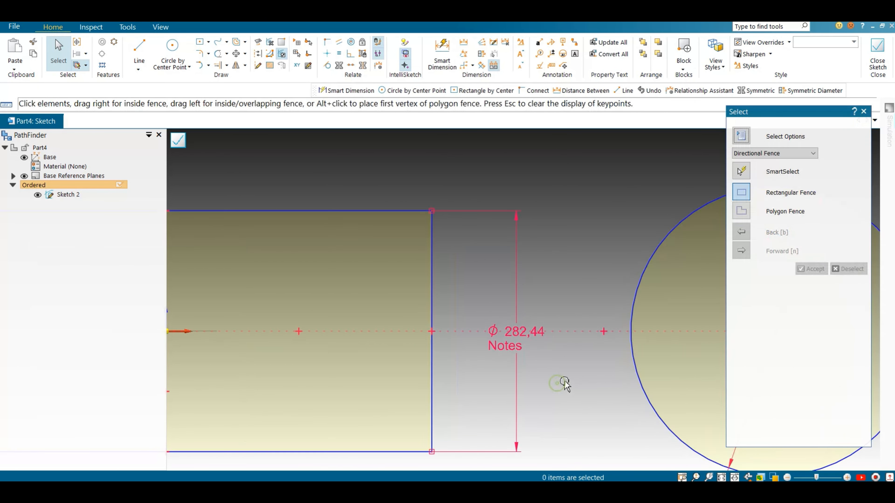
Turn off the prefix data on the rectangle's height dimension and clear the selection
left_click(530, 340)
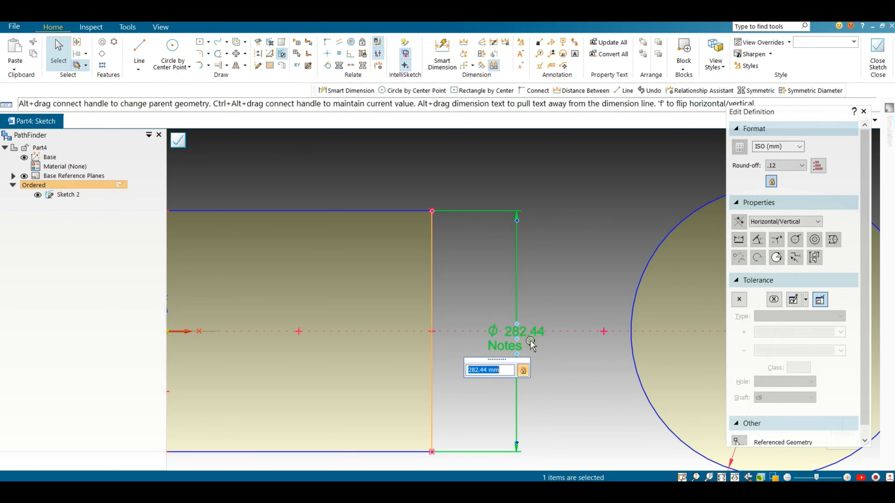
left_click_drag(867, 384, 867, 400)
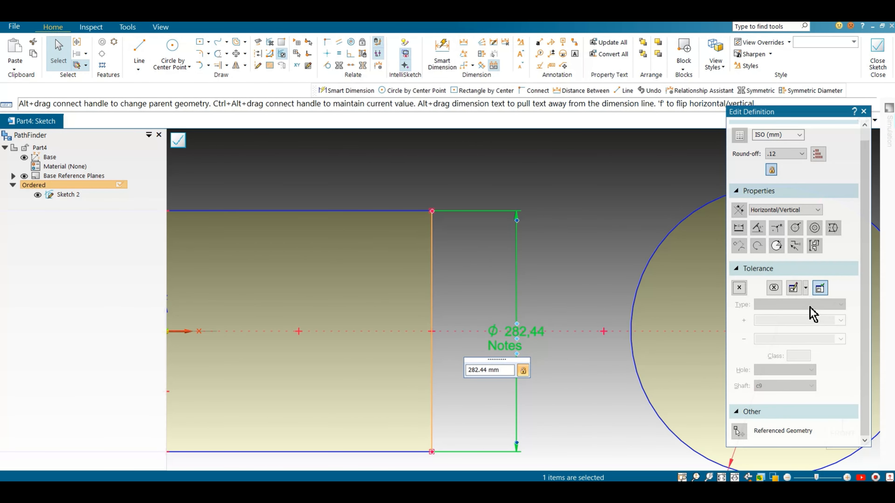
left_click(819, 288)
key("Escape")
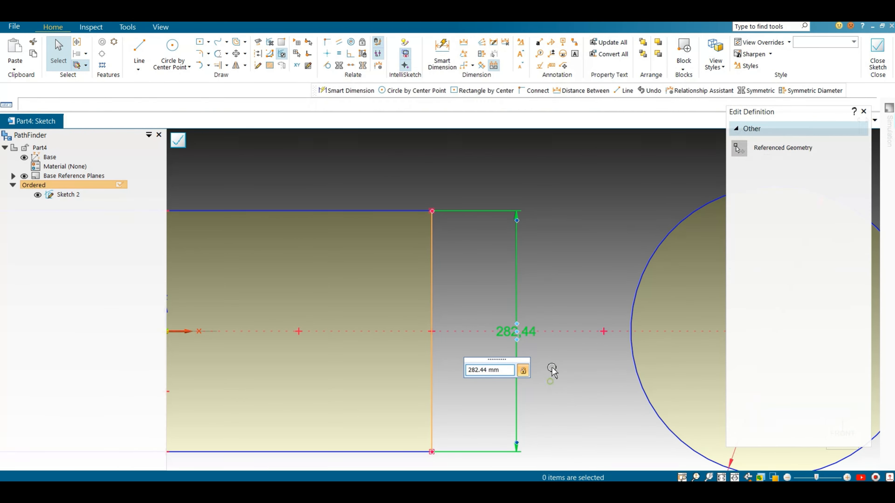
Select the rectangle, the circle and their dimensions together and delete them all
scroll(542, 344, "down", 2)
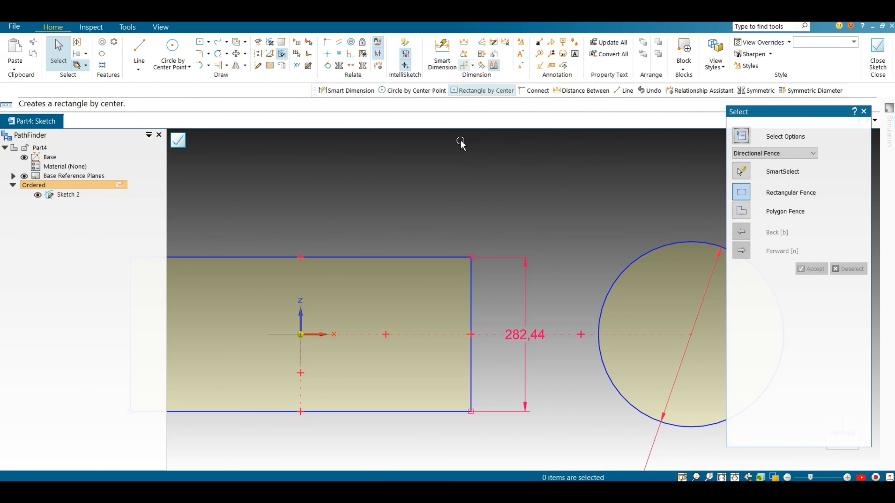
scroll(460, 178, "down", 4)
left_click_drag(285, 171, 622, 339)
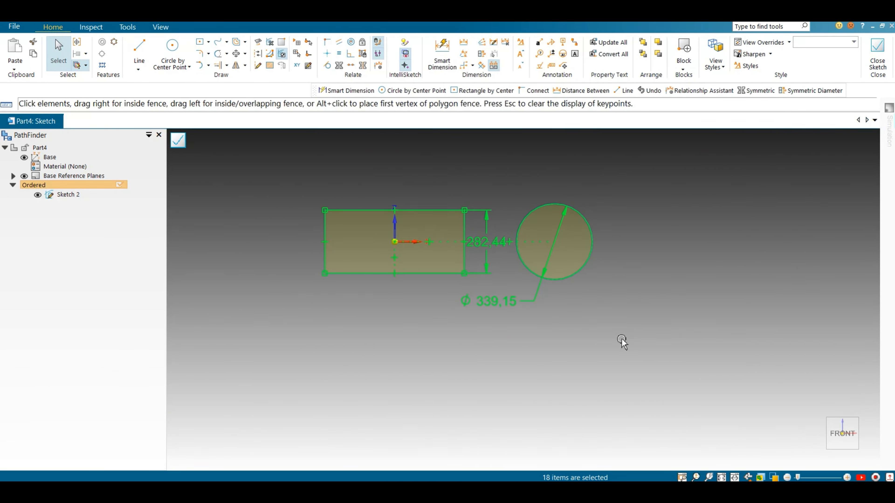
key("Delete")
Draw connected lines from the origin forming a raised block about 278 mm wide, followed by a base segment about 282 mm long
left_click(139, 55)
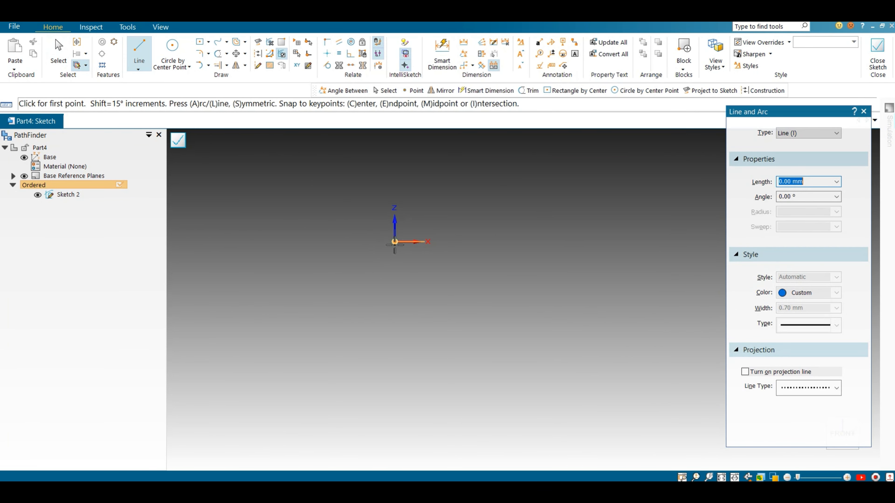
left_click(395, 242)
left_click(395, 192)
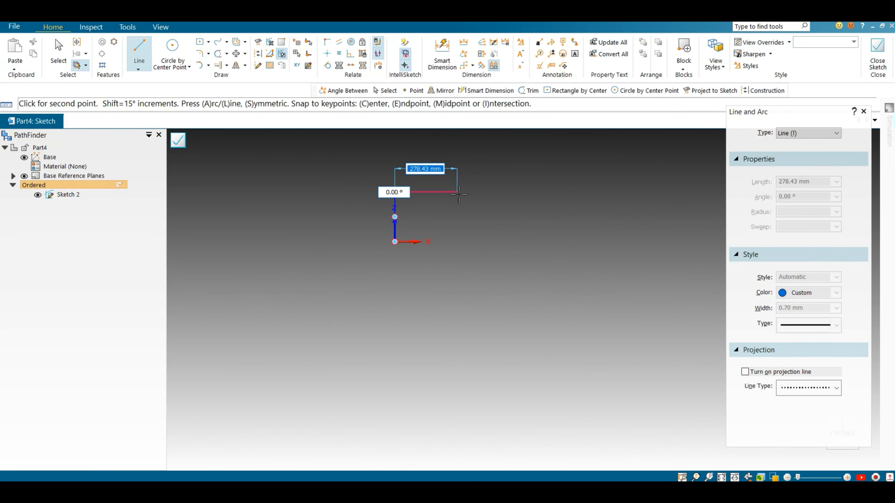
left_click(457, 192)
left_click(457, 242)
left_click(488, 242)
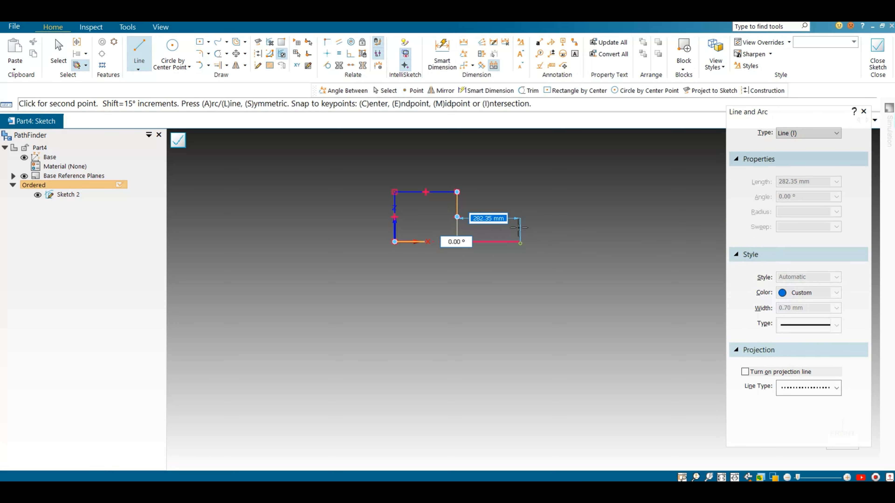
left_click(520, 241)
Continue the line chain with a taller second block about 328 mm wide and a base segment about 219 mm long
left_click(520, 171)
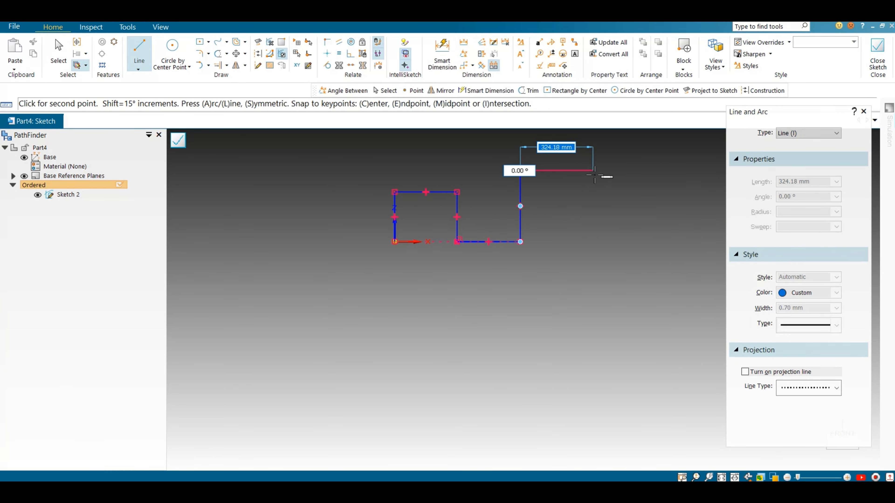
left_click(593, 171)
left_click(594, 242)
scroll(473, 268, "down", 1)
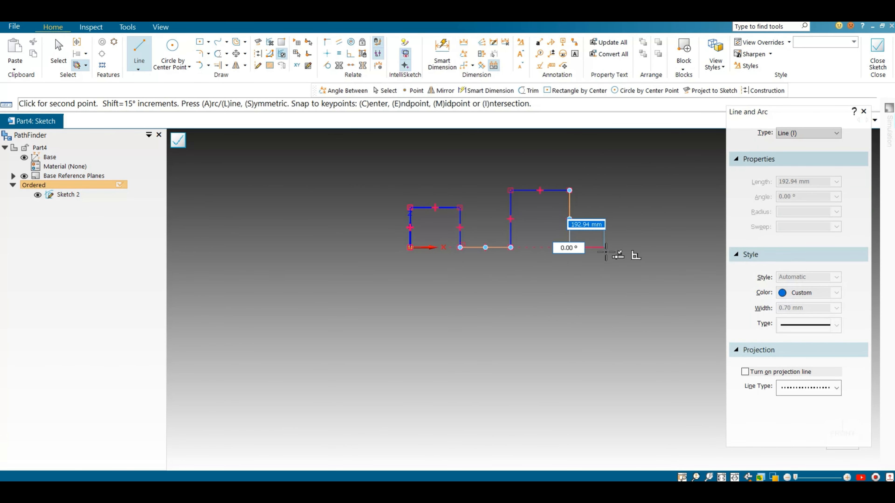
left_click(608, 247)
Finish the profile with a third block about 345 mm wide and 448 mm high, then end the line chain
left_click(608, 167)
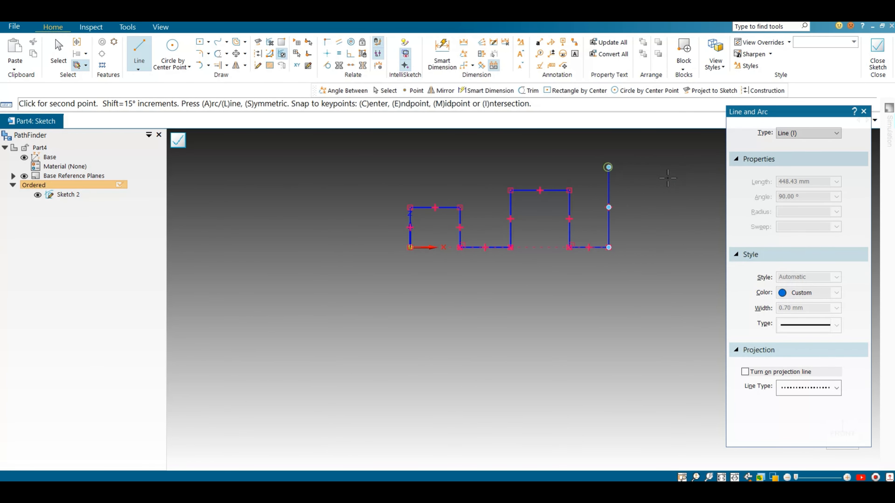
left_click(670, 167)
left_click(671, 247)
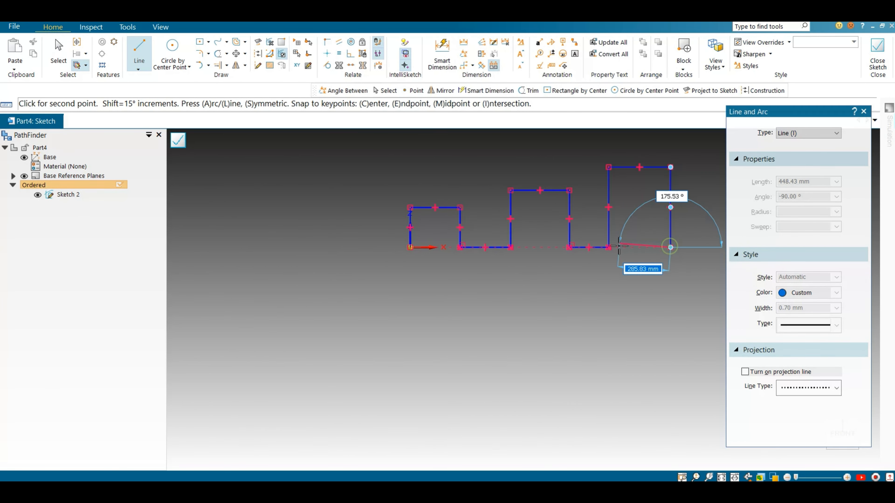
right_click(645, 256)
scroll(236, 328, "down", 2)
scroll(443, 212, "up", 5)
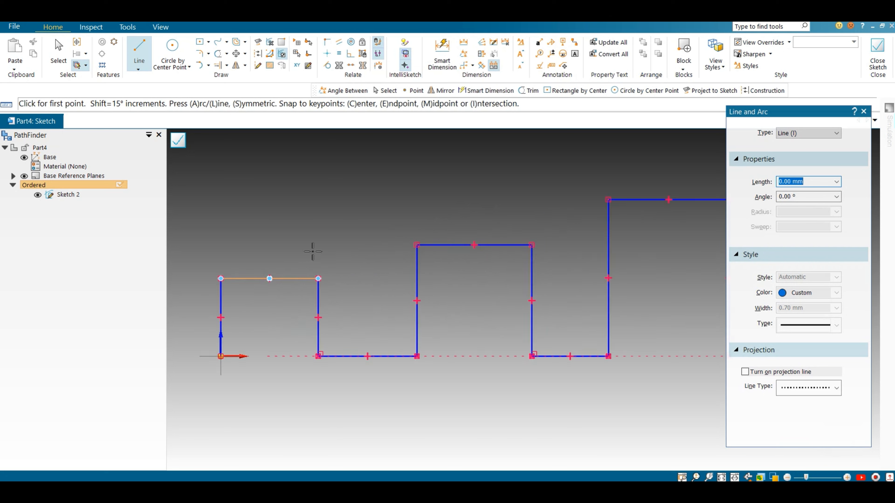
Dimension the five horizontal segments of the profile individually with Smart Dimension, placing the dimensions at staggered heights above it
left_click(463, 42)
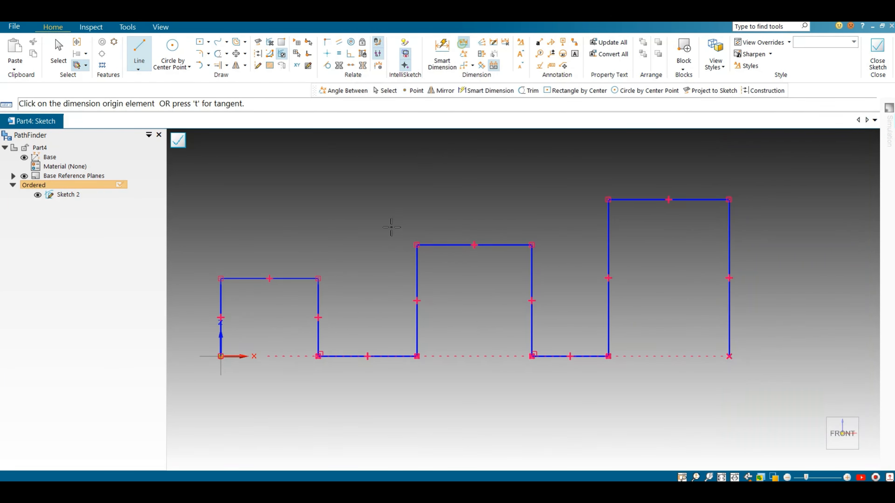
left_click(442, 53)
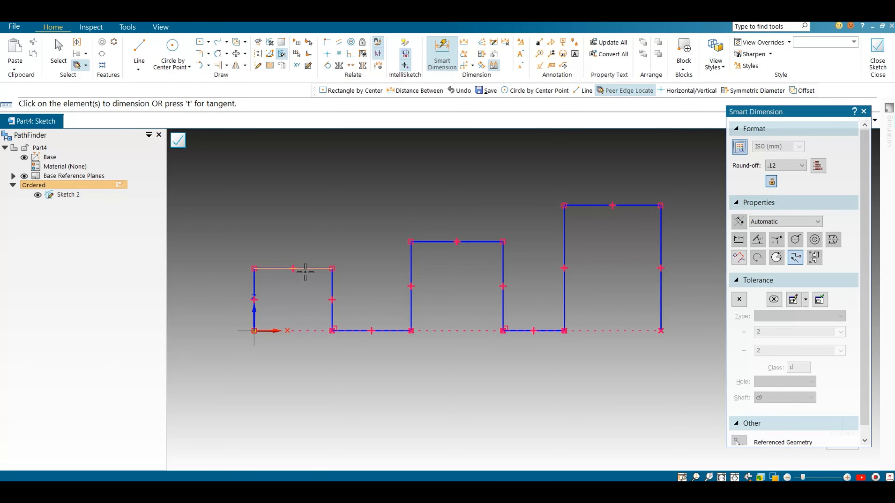
left_click(305, 269)
left_click(311, 192)
left_click(356, 330)
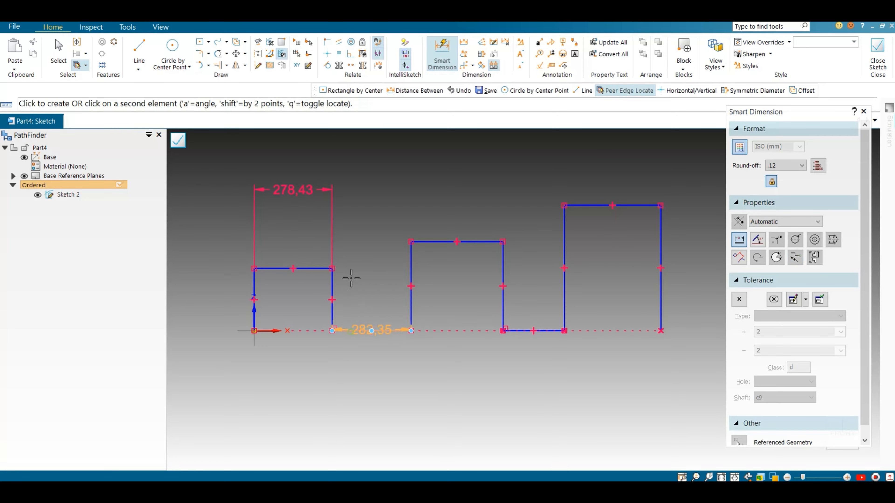
left_click(356, 230)
left_click(440, 242)
left_click(435, 195)
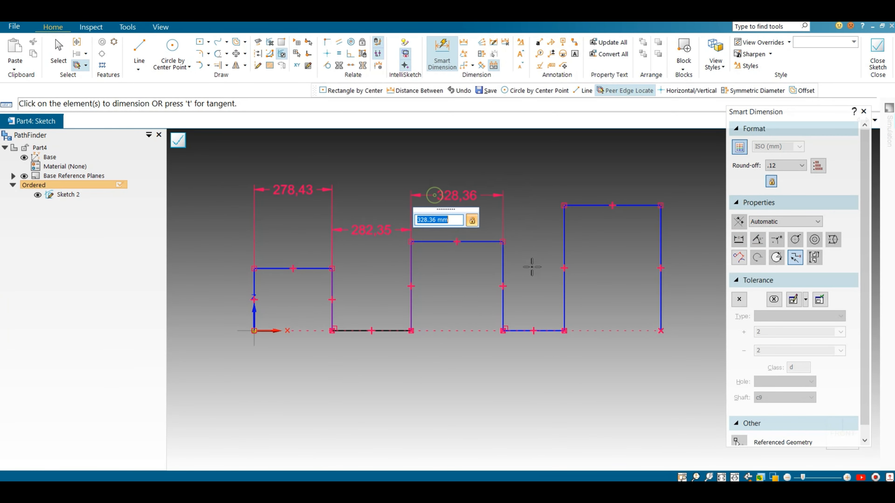
left_click(512, 329)
left_click(532, 168)
left_click(581, 206)
left_click(601, 161)
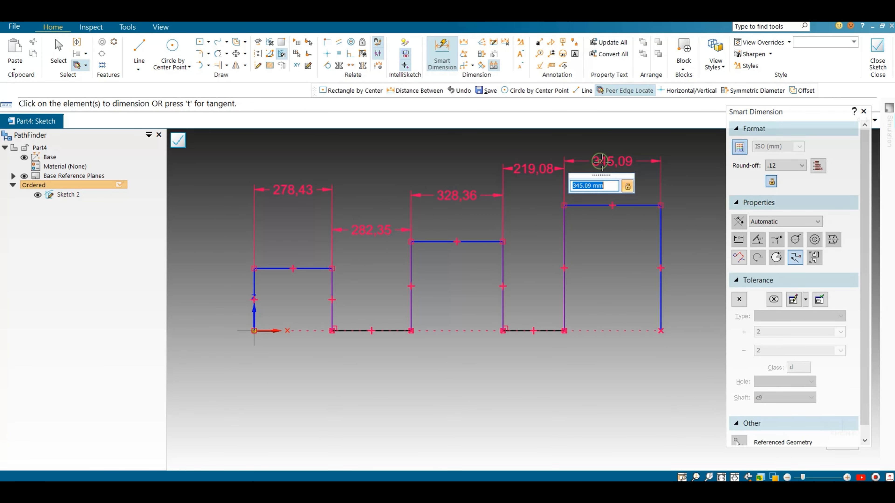
Undo the five individual Smart Dimensions on the profile's horizontal segments
key("ctrl+z")
key("ctrl+z")
key("ctrl+z")
key("ctrl+z")
key("ctrl+z")
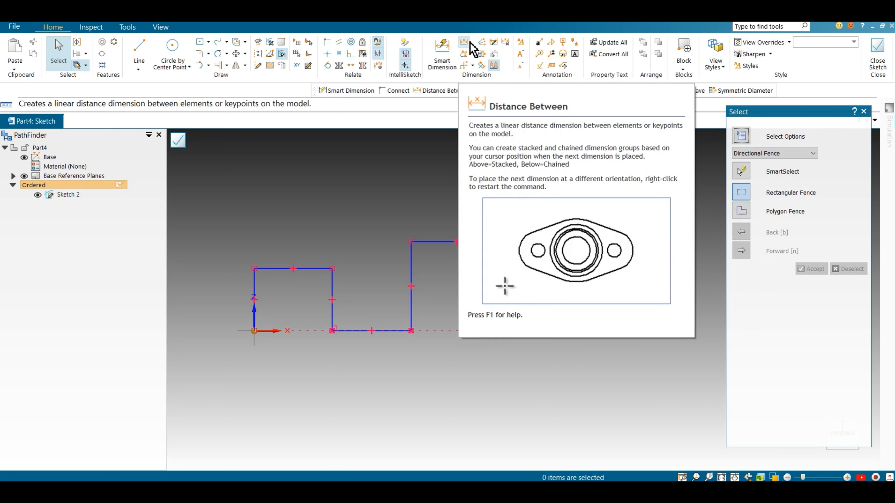
Dimension the width between the first block's vertical edges with Distance Between, placing the dimension above the profile
left_click(464, 42)
left_click(254, 288)
left_click(332, 282)
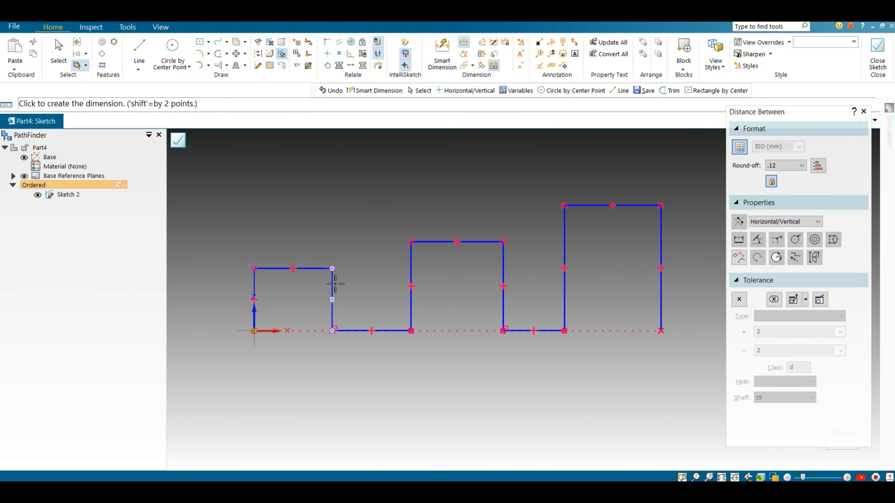
left_click(299, 183)
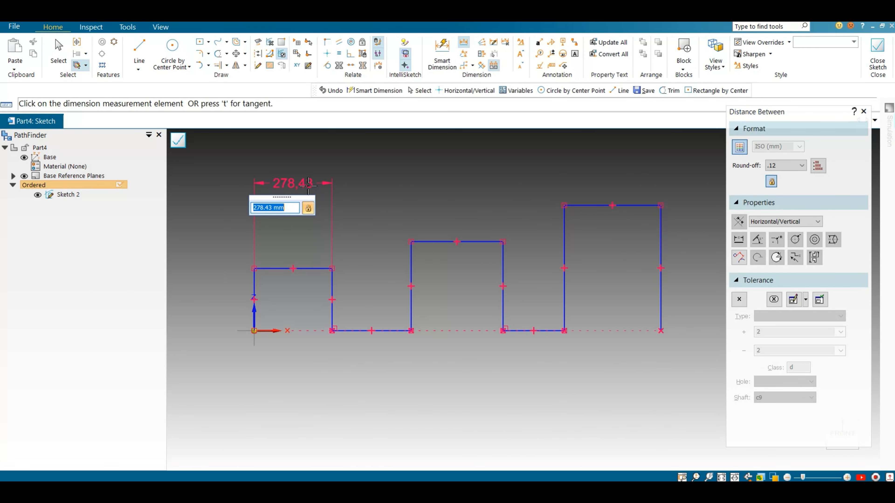
Extend the dimension as an aligned chain through the remaining four vertical edges, up to the third block's outer edge
left_click(412, 256)
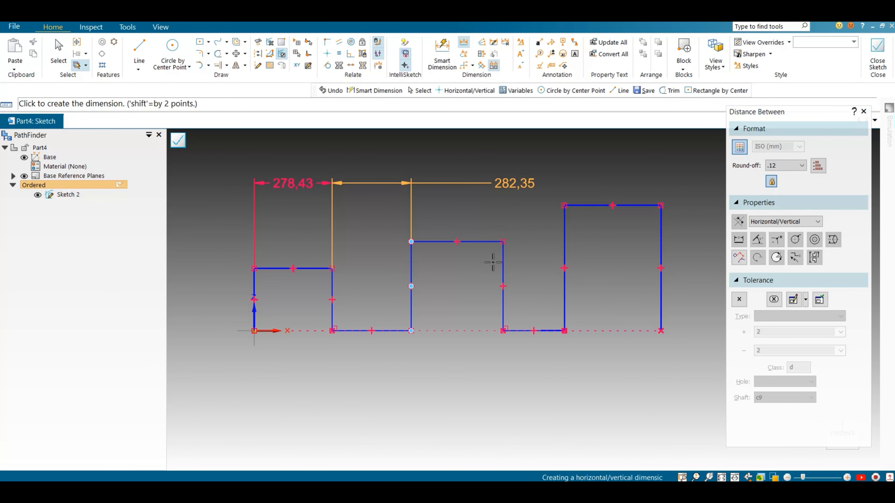
left_click(386, 264)
left_click(503, 262)
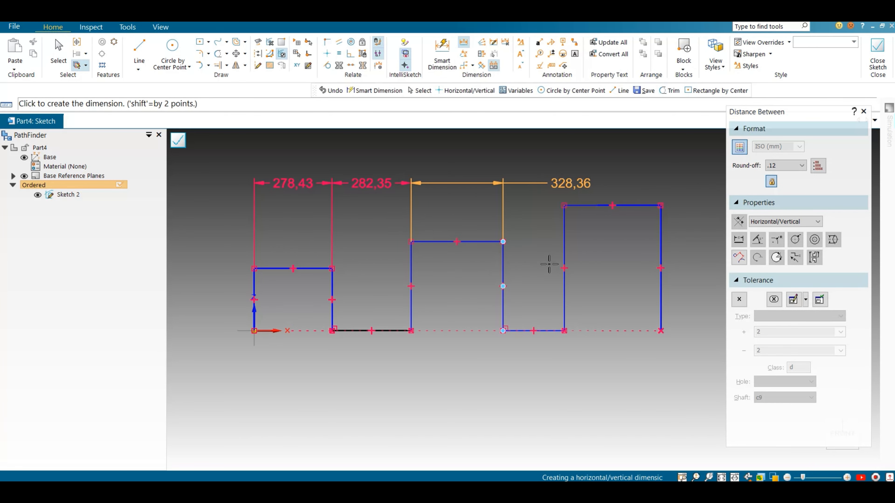
left_click(498, 270)
left_click(568, 247)
left_click(548, 247)
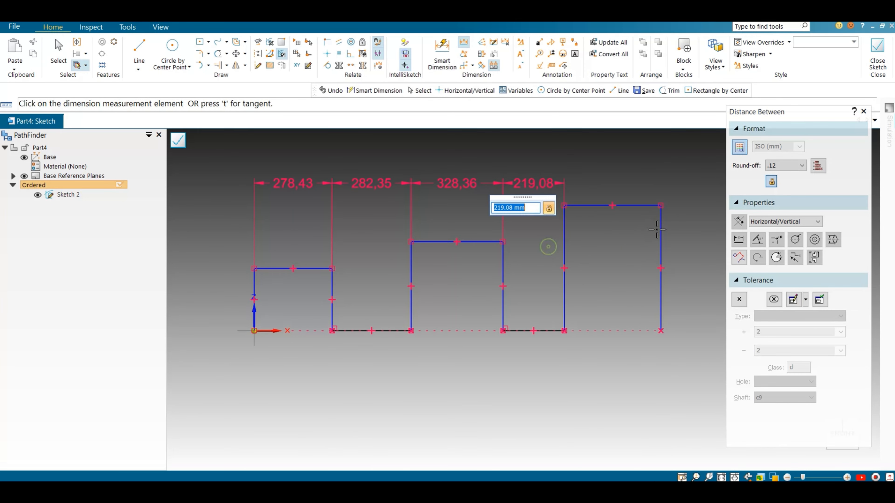
left_click(661, 230)
left_click(631, 240)
Select the five chained width dimensions above the profile with a fence and delete them
scroll(562, 299, "down", 2)
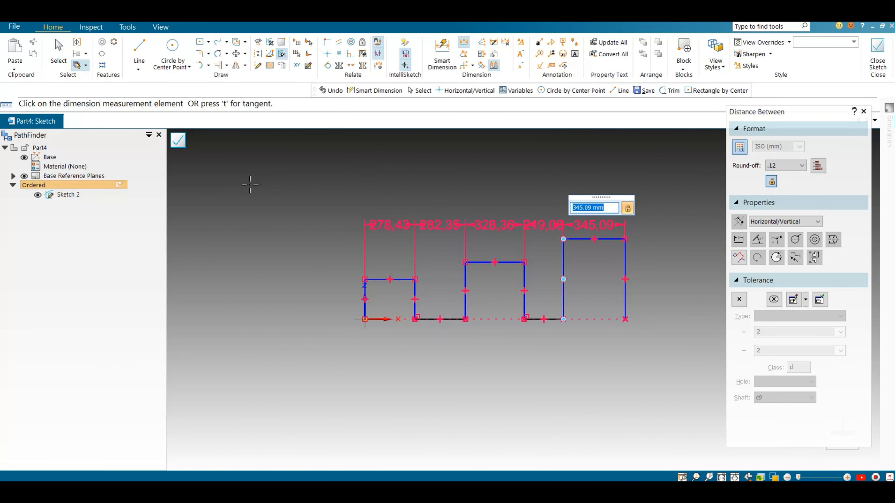
left_click(62, 45)
left_click_drag(325, 192, 662, 230)
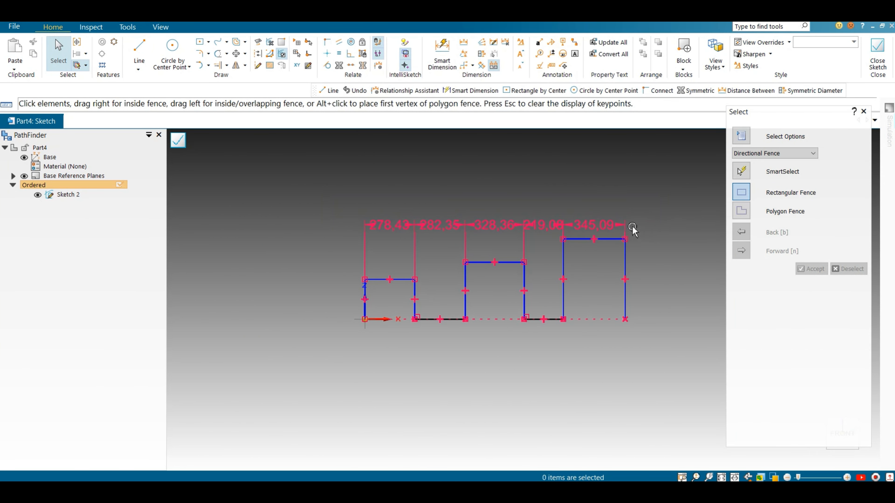
left_click(610, 221)
left_click(696, 224)
left_click(740, 173)
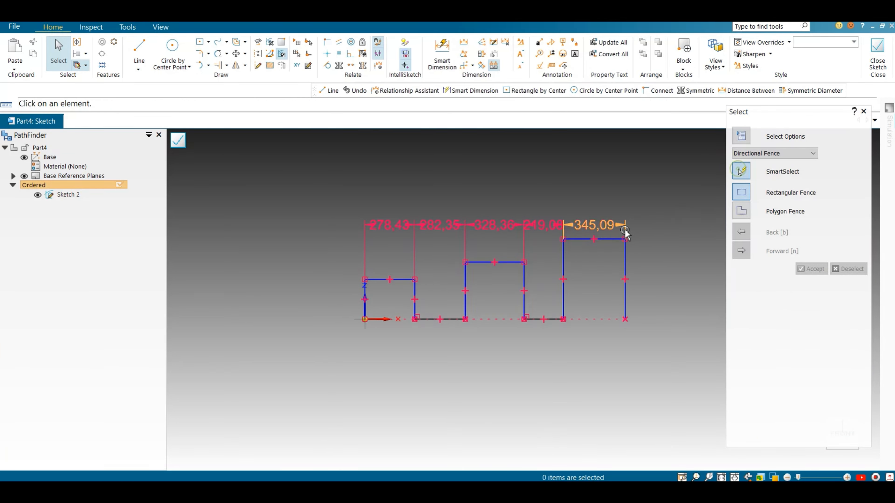
left_click(623, 229)
left_click(419, 315)
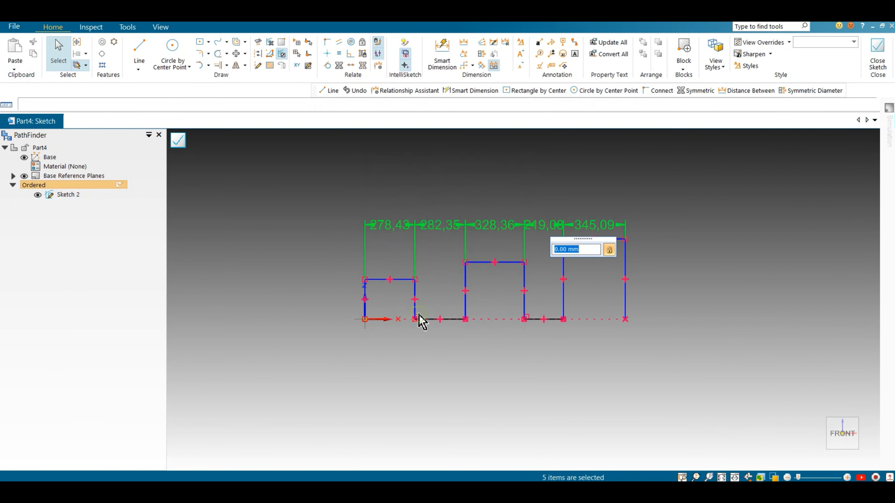
key("Delete")
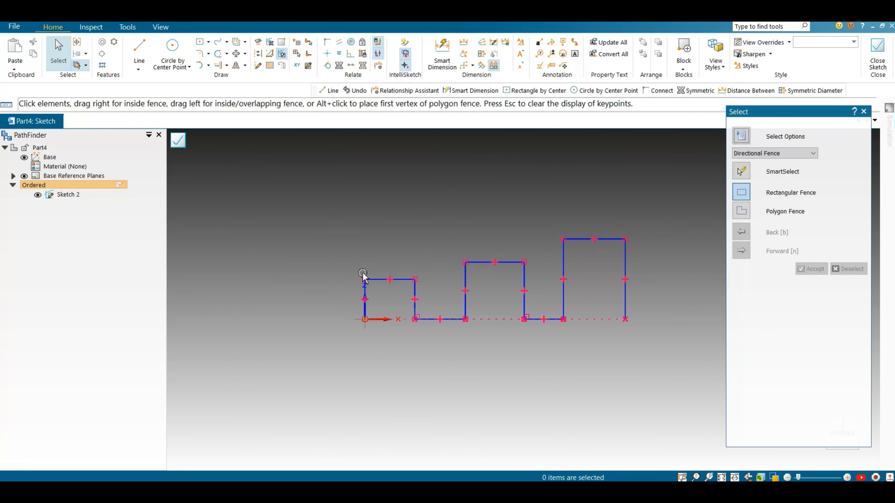
Place Coordinate Dimensions above the profile from a zero origin on its first vertical edge to the other five vertical edges
left_click(465, 65)
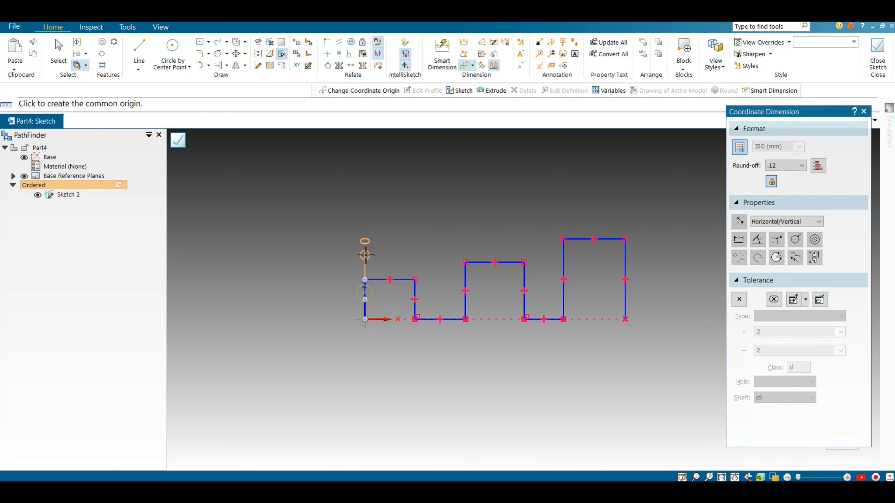
left_click(364, 221)
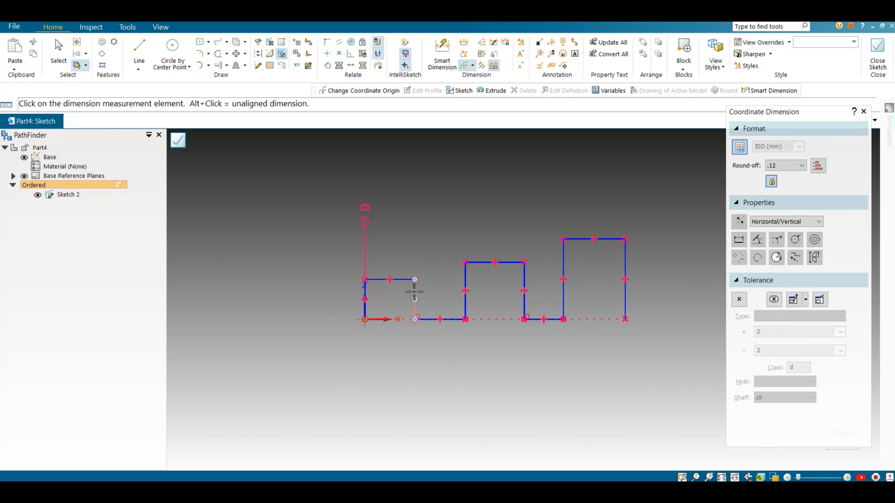
left_click(414, 291)
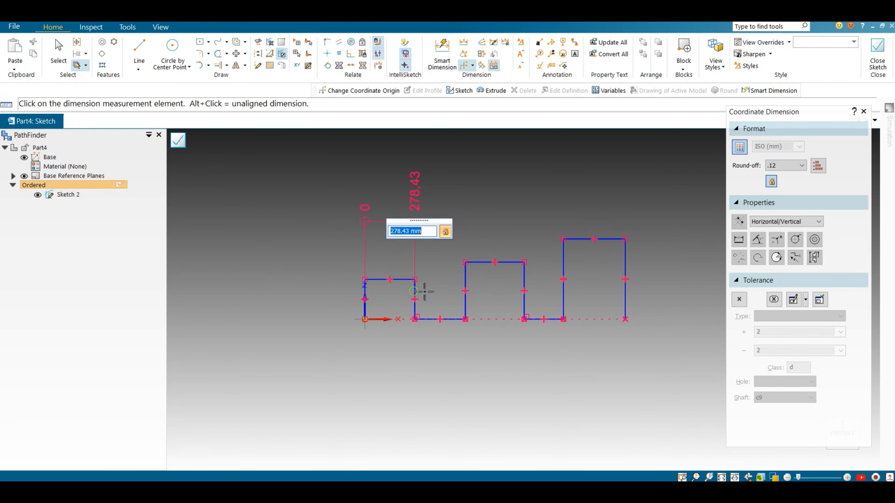
left_click(465, 279)
left_click(524, 286)
left_click(564, 257)
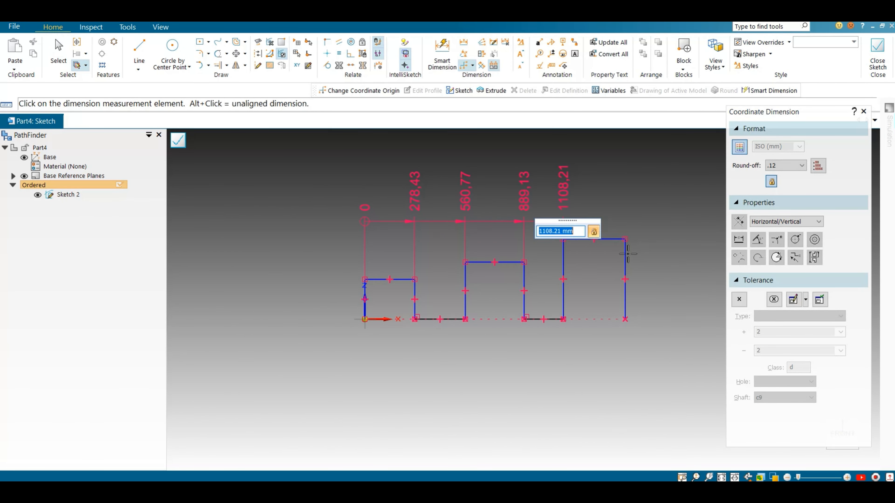
left_click(625, 254)
left_click(643, 197)
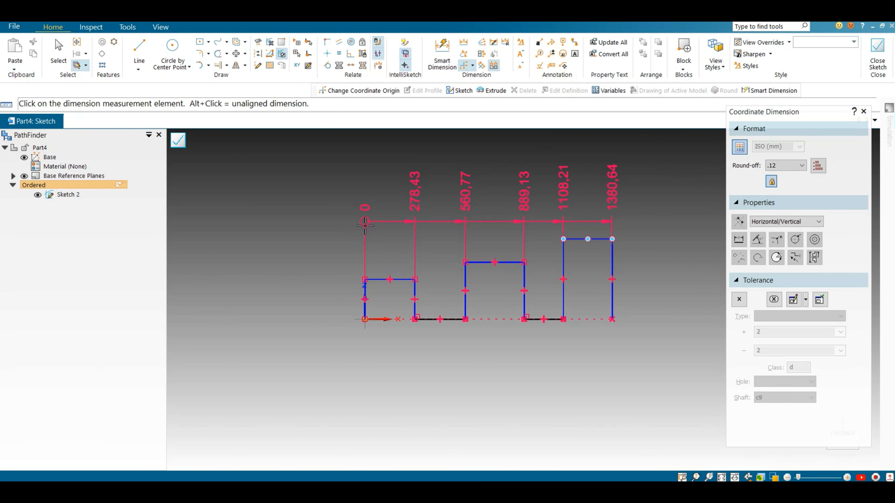
Change the coordinate origin to the second, third and fourth vertical edges in turn, leaving it on the fourth
left_click(473, 65)
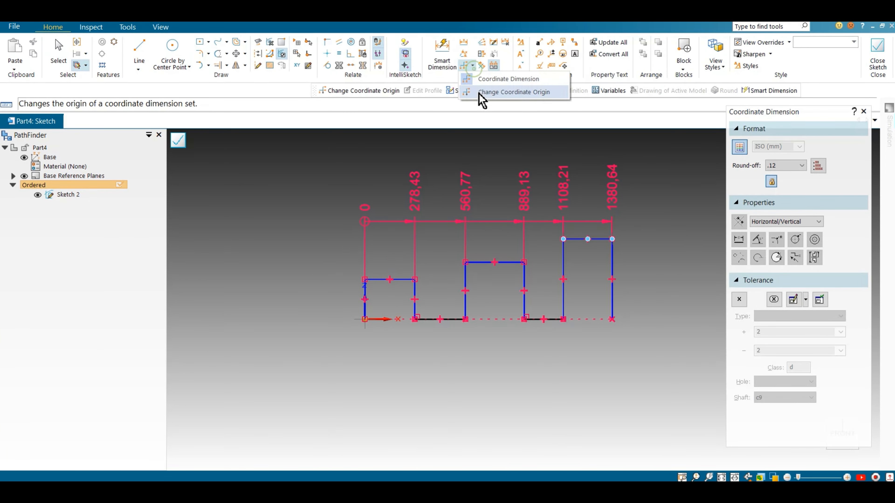
left_click(479, 95)
left_click(419, 198)
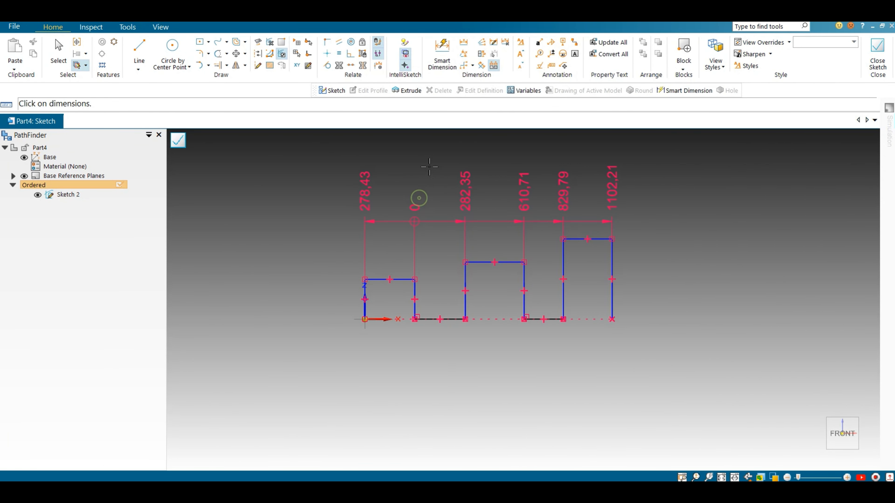
left_click(472, 189)
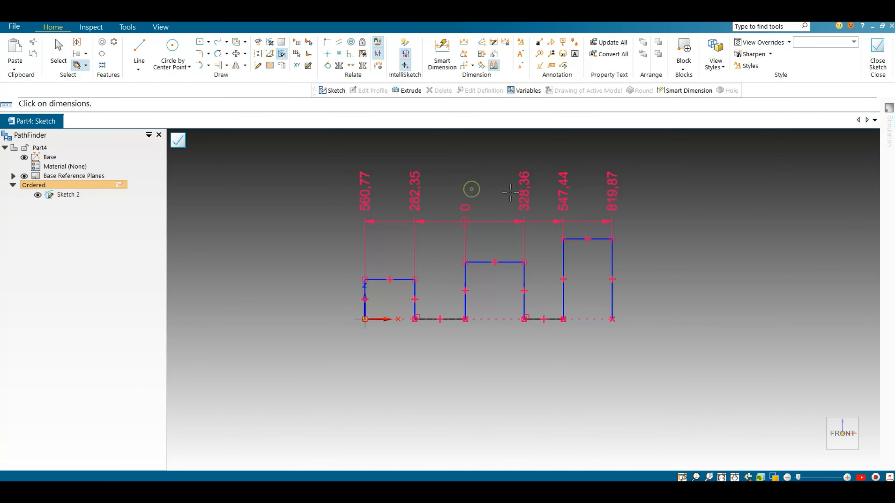
left_click(523, 193)
Select the entire stepped profile with its coordinate dimensions and delete everything from the sketch
scroll(365, 249, "down", 1)
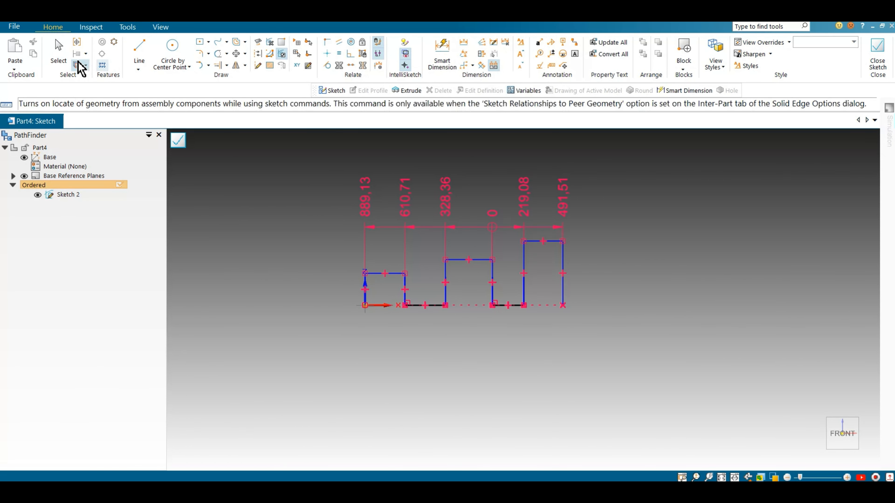
left_click(78, 65)
mouse_move(328, 141)
left_mouse_down()
mouse_move(610, 310)
mouse_move(654, 374)
left_mouse_up()
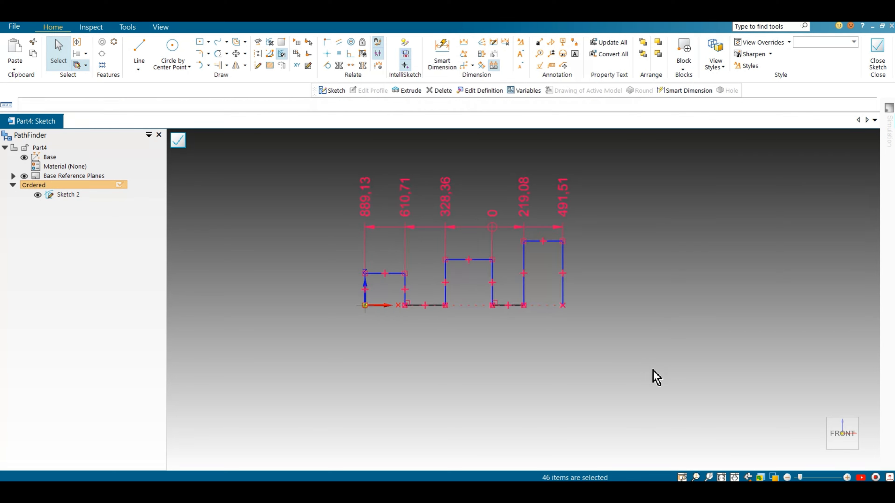
key("Delete")
Sketch a circle of about 1105 mm radius centred on the origin, with a horizontal radius line along the positive X axis
left_click(172, 51)
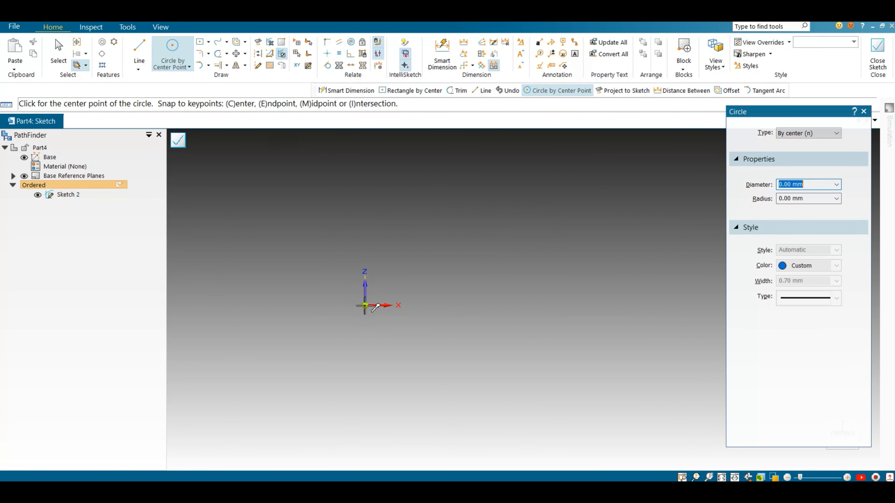
left_click(365, 306)
left_click(489, 208)
key("l")
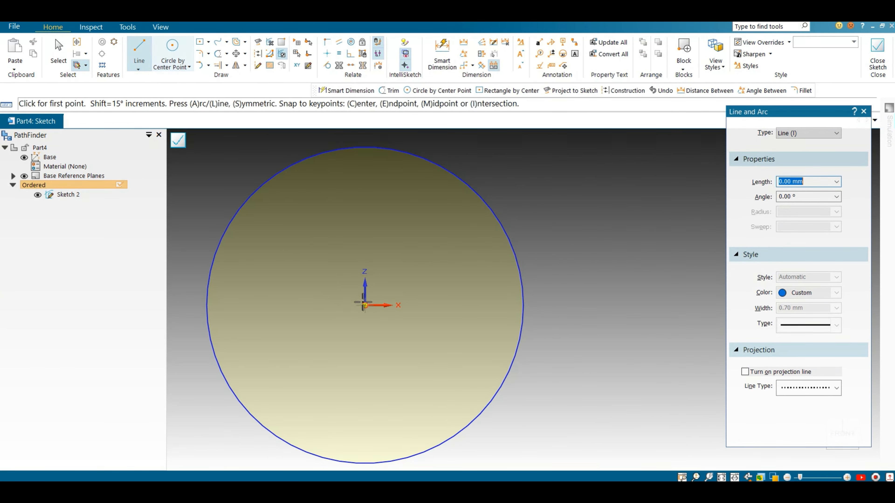
left_click(365, 305)
left_click(523, 306)
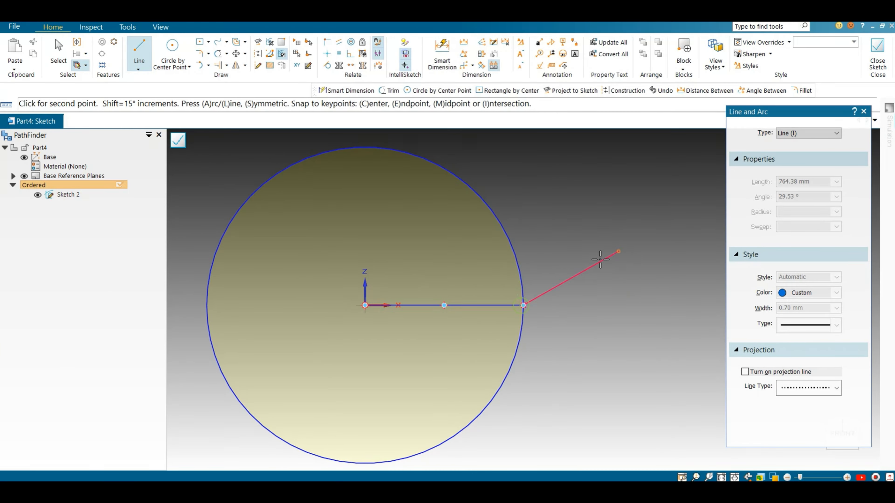
right_click(600, 260)
Draw two radial lines from the circle's centre to its circumference at about 39° and 78°
left_click(364, 306)
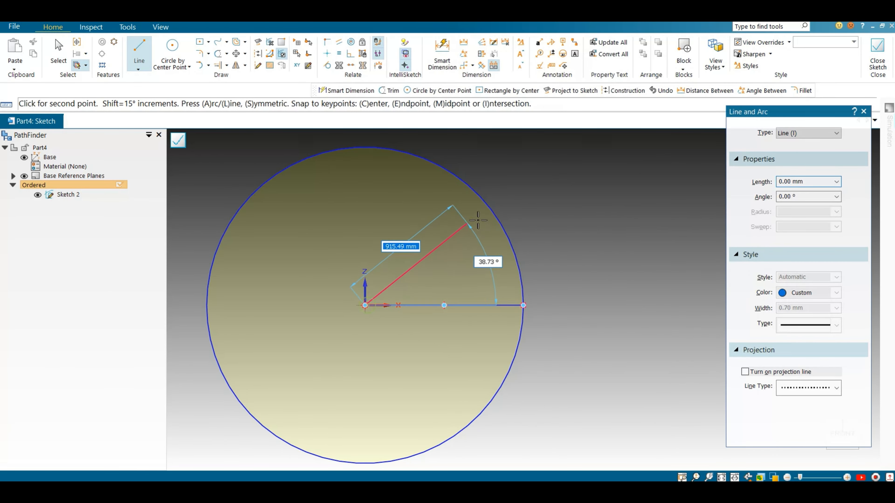
left_click(489, 207)
right_click(415, 206)
left_click(365, 305)
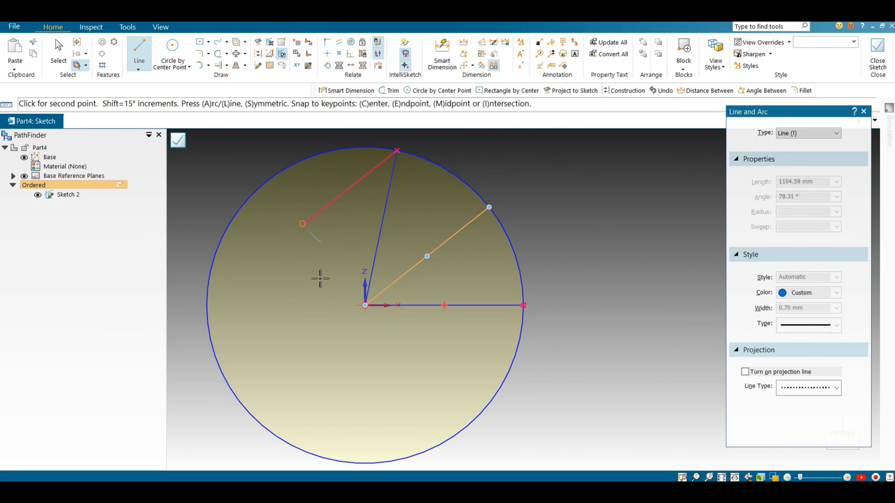
left_click(397, 151)
right_click(368, 302)
Draw two more radial lines from the circle's centre to its circumference at about 116° and 160°
left_click(365, 305)
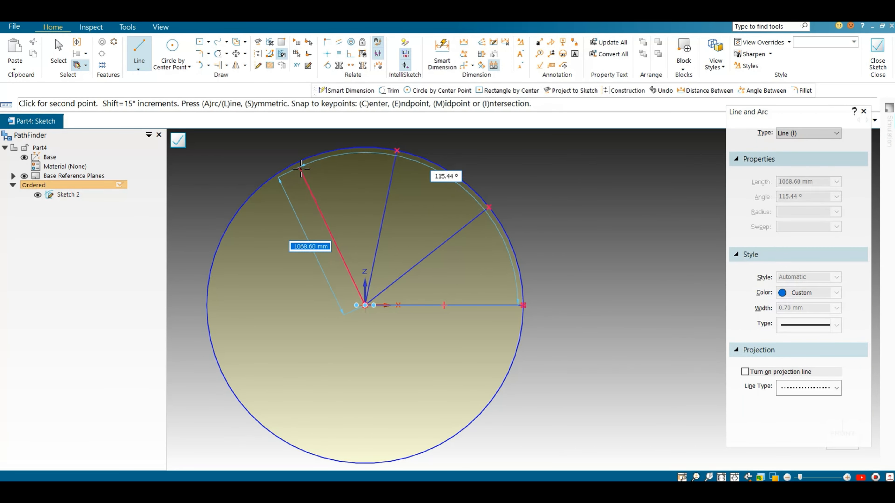
left_click(295, 163)
right_click(361, 320)
left_click(365, 305)
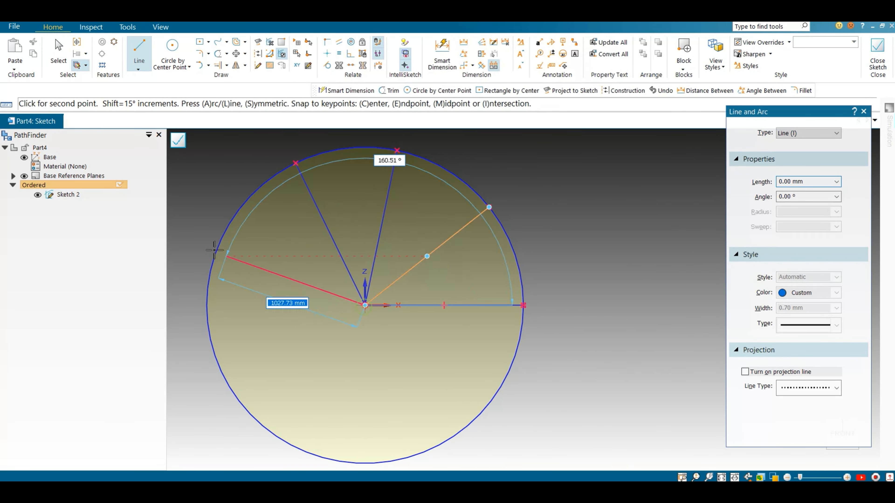
left_click(222, 251)
right_click(306, 227)
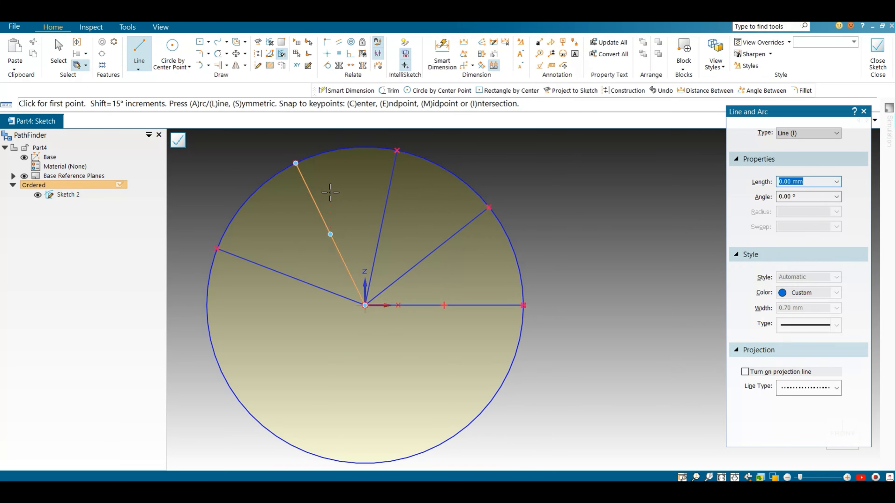
scroll(330, 194, "down", 4)
scroll(284, 161, "up", 4)
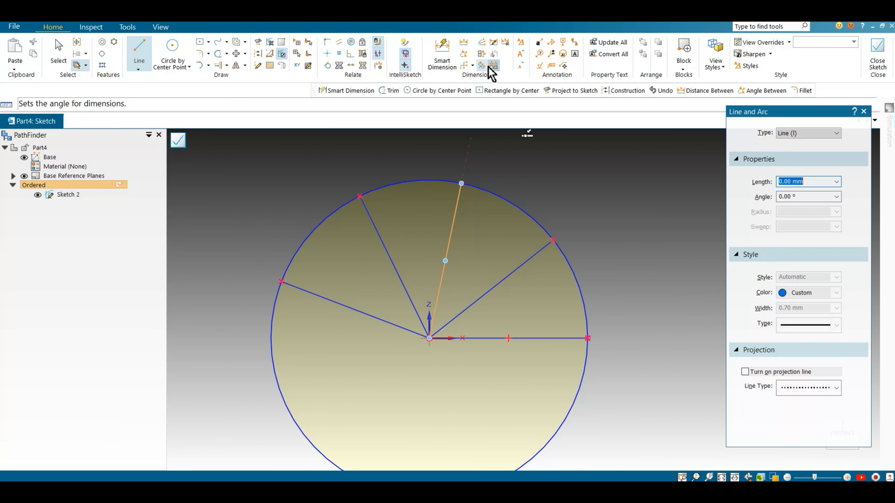
left_click(481, 46)
left_click(565, 338)
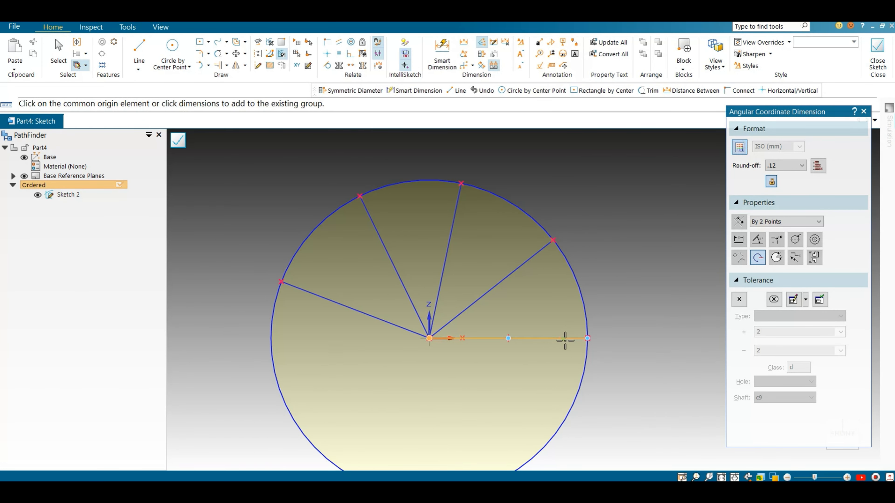
left_click(533, 260)
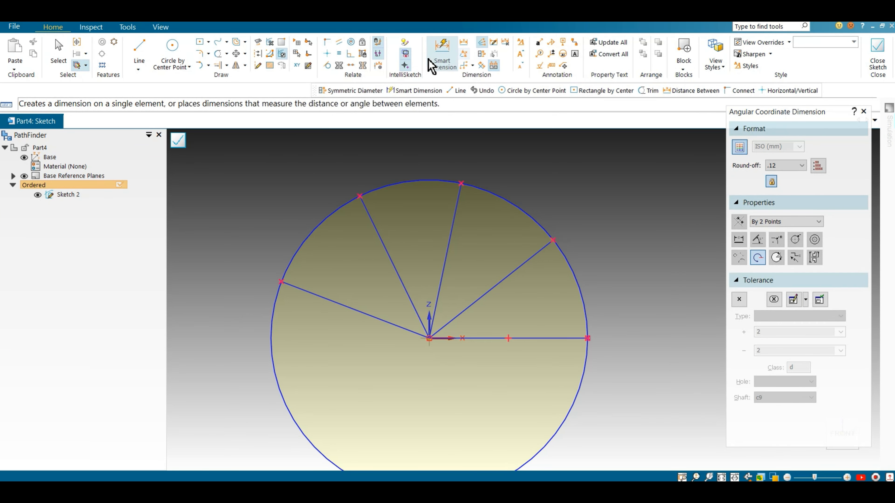
left_click(465, 56)
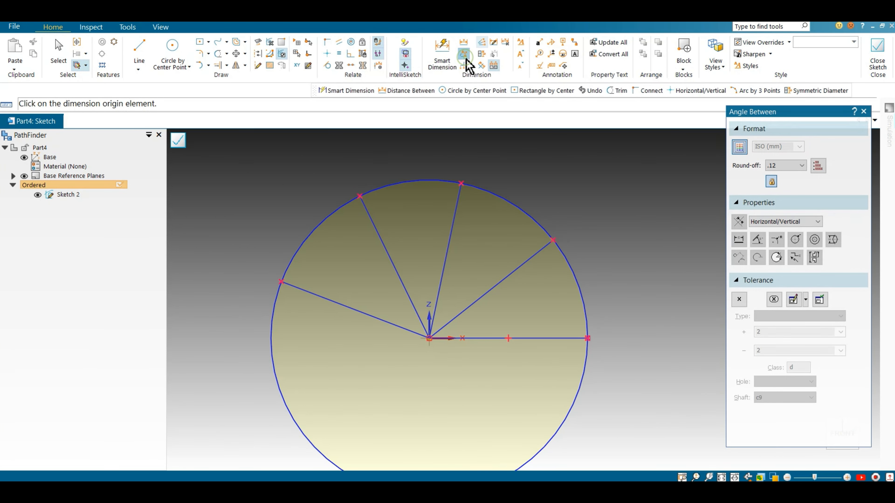
Place the Angular Coordinate Dimension's 0° origin at the horizontal radius line's outer endpoint and dimension the first inclined line from it
left_click(481, 42)
left_click(567, 339)
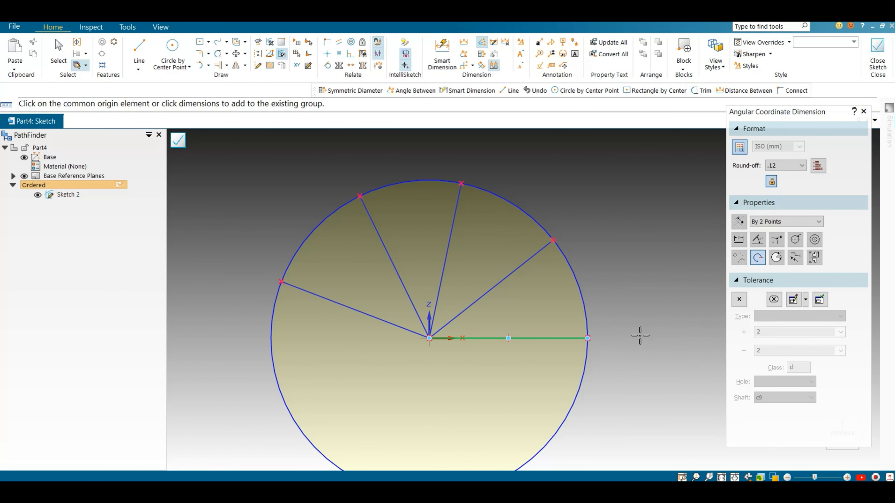
left_click(588, 339)
left_click(636, 339)
left_click(533, 256)
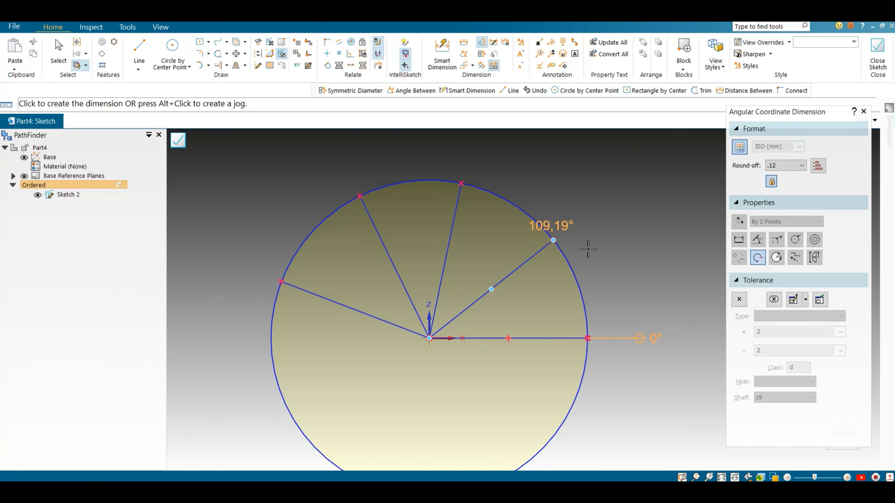
scroll(550, 265, "up", 2)
left_click(585, 253)
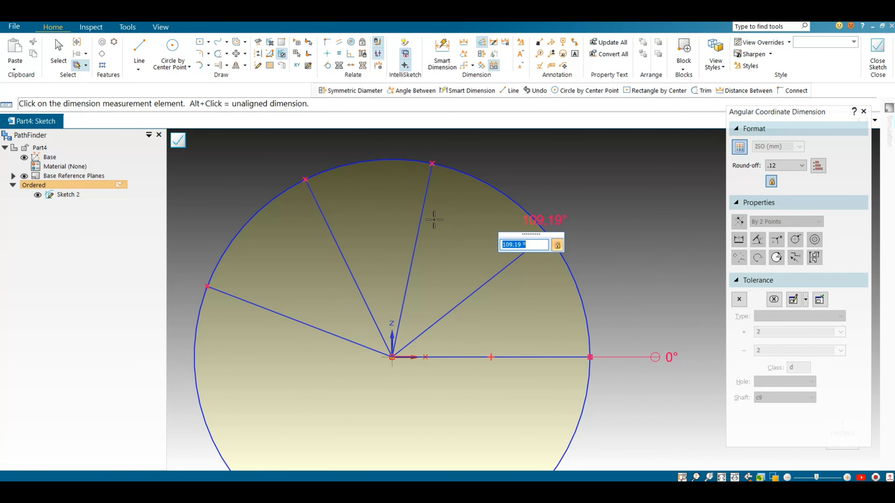
Add the three remaining radial lines to the angular coordinate dimension group, placing each value near the line's outer end
left_click(426, 216)
scroll(433, 213, "down", 1)
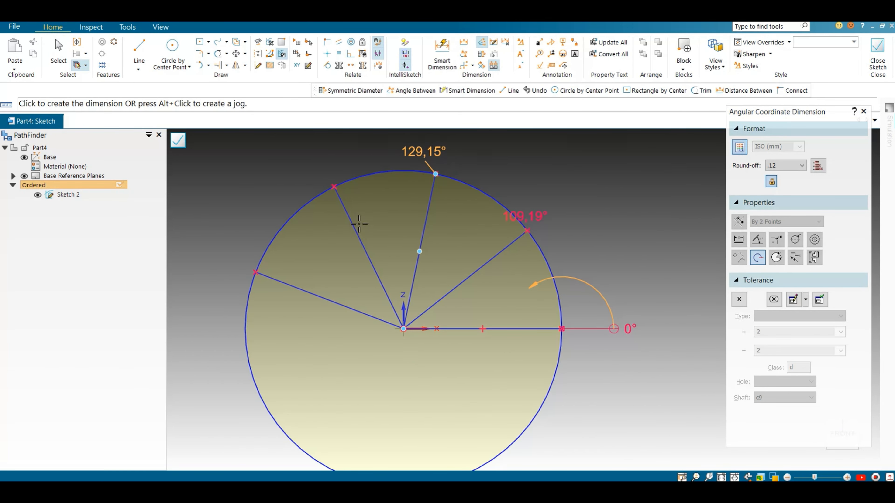
left_click(444, 209)
left_click(348, 221)
left_click(348, 222)
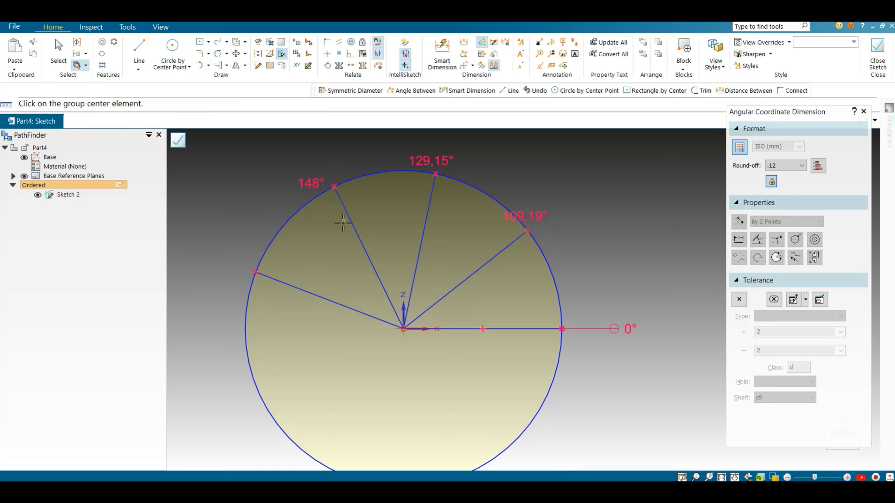
left_click(291, 283)
left_click(267, 268)
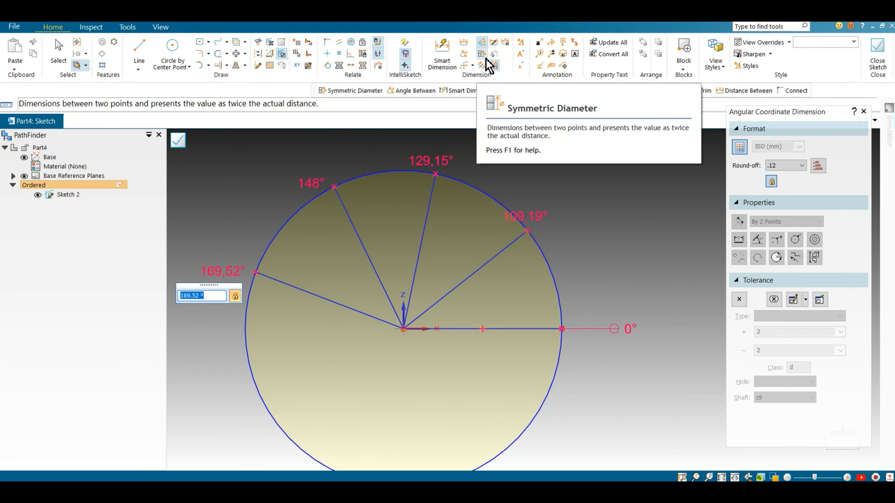
Delete the circle together with its radial lines and all angular coordinate dimensions
scroll(545, 171, "down", 2)
key("Escape")
key("Escape")
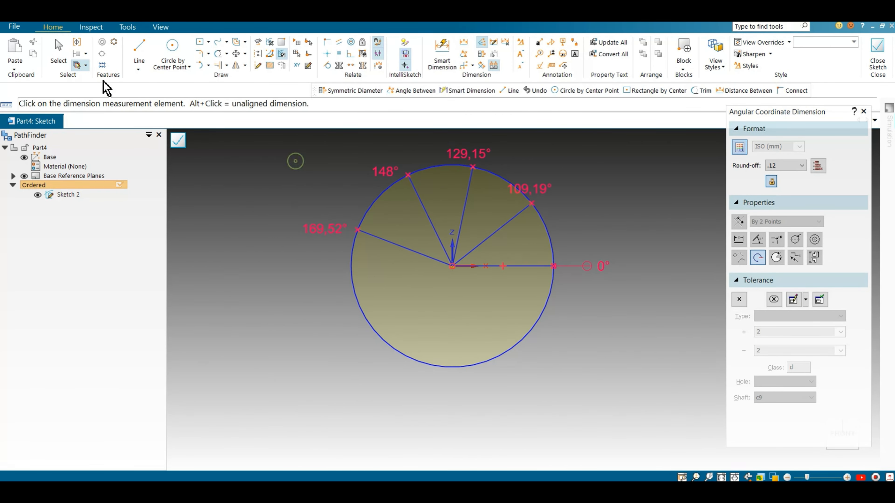
scroll(291, 193, "down", 2)
left_click_drag(290, 181, 545, 349)
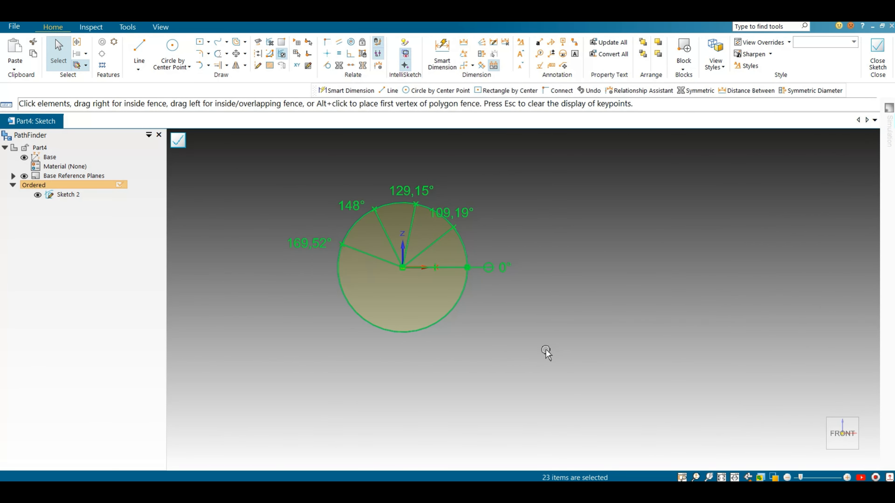
key("Delete")
Draw a closed profile about 3965 mm wide with its left side on the Z axis and a rectangular notch in the upper edge
left_click(151, 54)
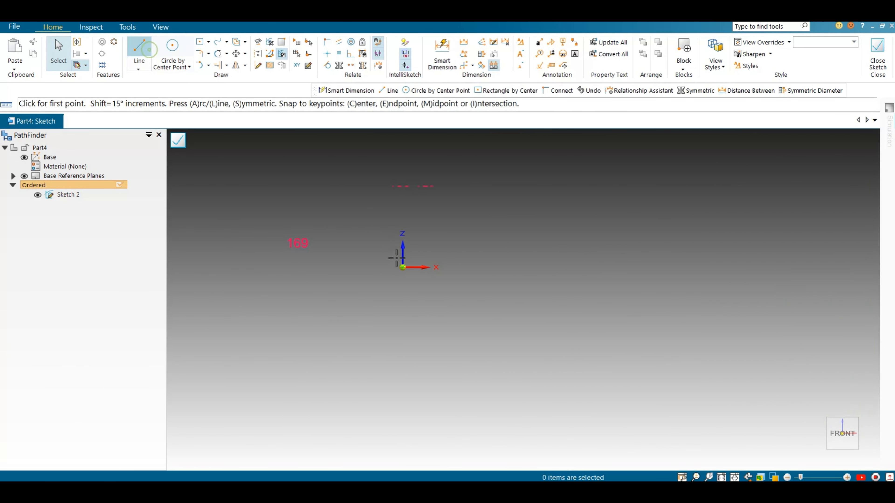
left_click(403, 204)
left_click(489, 203)
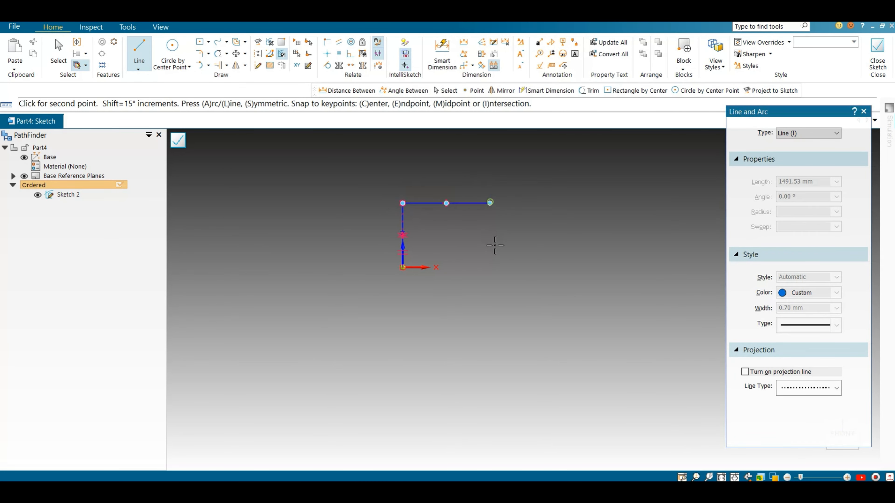
left_click(490, 253)
left_click(571, 254)
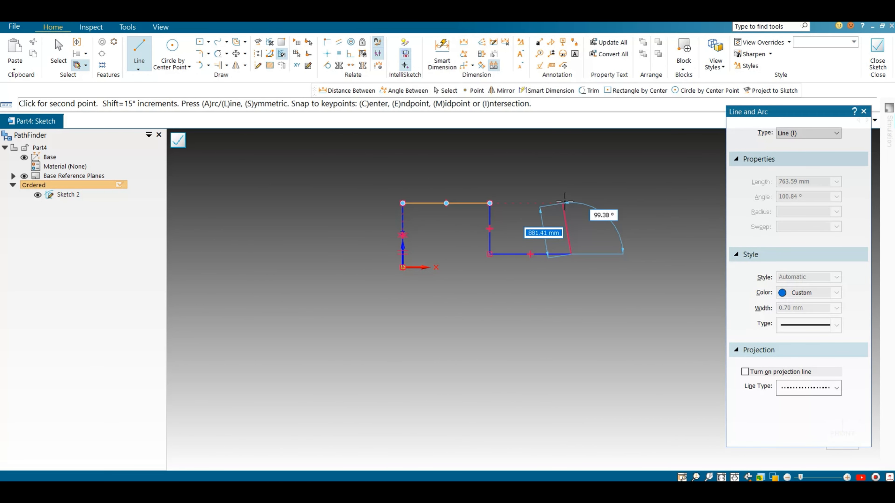
left_click(571, 203)
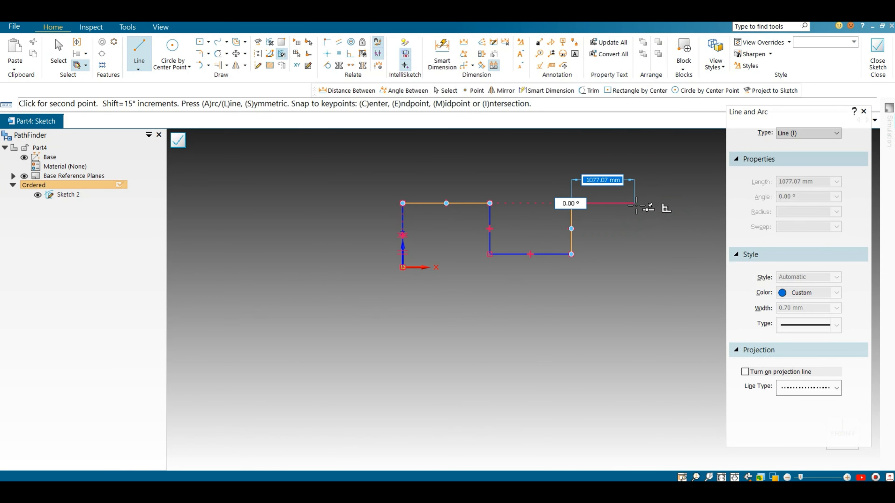
left_click(635, 203)
left_click(635, 300)
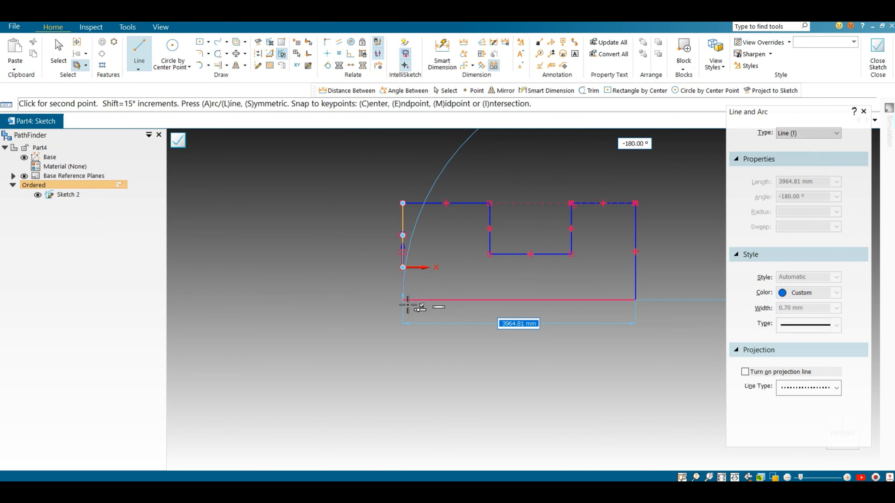
left_click(402, 300)
left_click(402, 268)
scroll(470, 314, "up", 1)
scroll(483, 304, "down", 2)
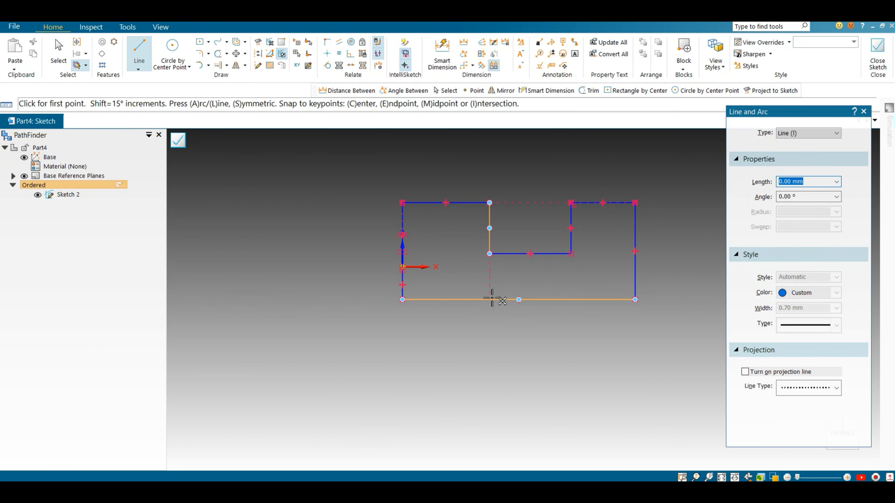
Delete the profile's left side, upper-left edge and long bottom edge, keeping the notch and right-hand lines
scroll(525, 179, "up", 1)
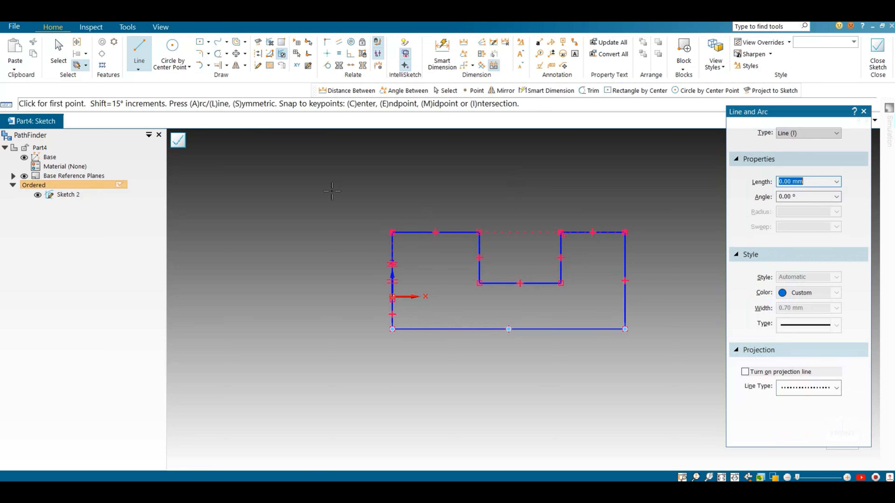
scroll(332, 192, "down", 1)
left_click(58, 53)
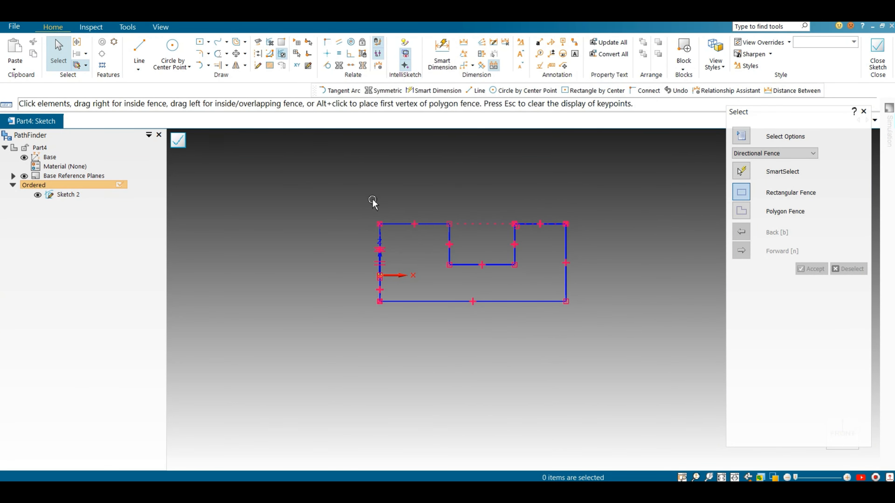
left_click_drag(373, 199, 447, 343)
key("Delete")
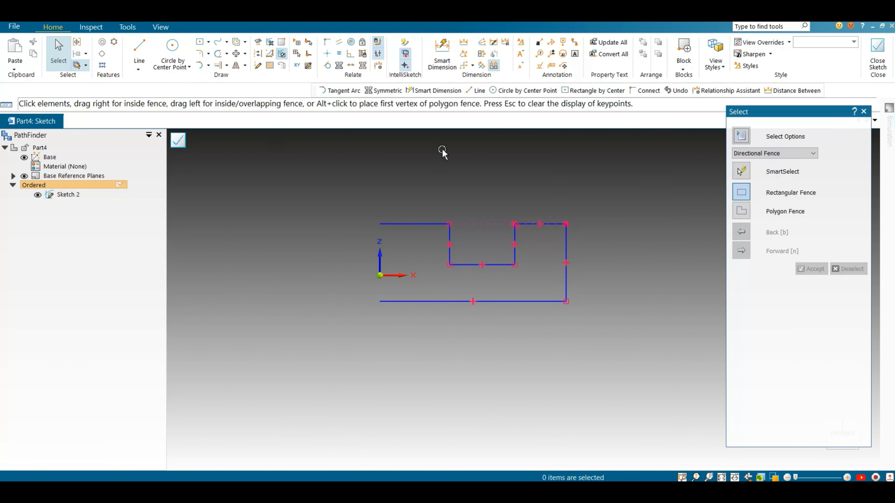
left_click(432, 224)
key("Delete")
scroll(431, 220, "up", 1)
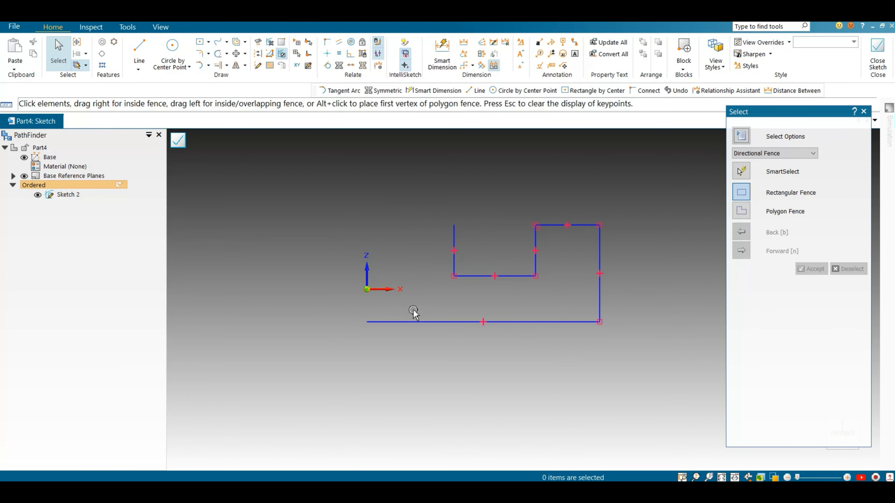
left_click(414, 321)
key("Delete")
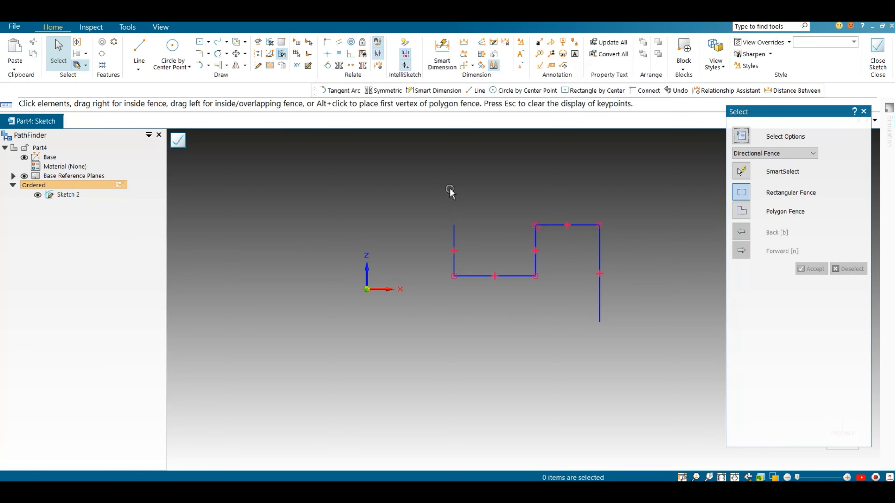
Try a horizontal Smart Dimension between the Z axis and the notch's left vertical line, and delete it
scroll(468, 208, "up", 1)
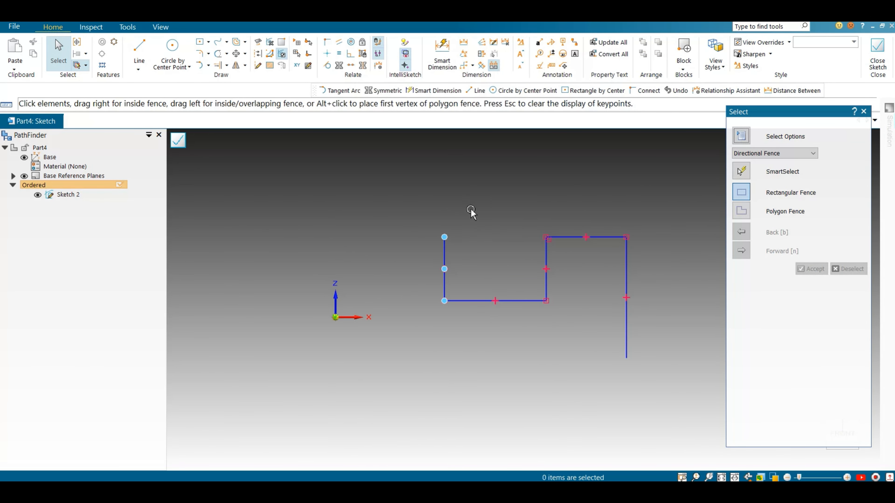
left_click(443, 55)
left_click(336, 300)
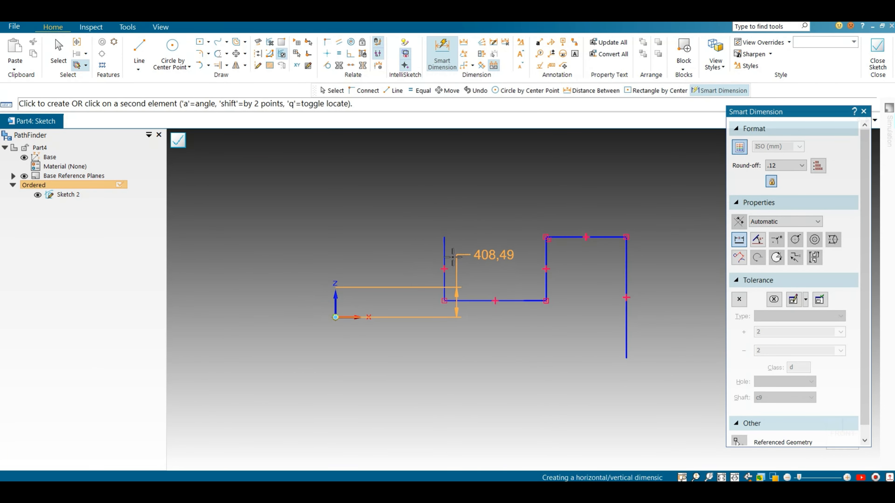
left_click(444, 252)
left_click(412, 195)
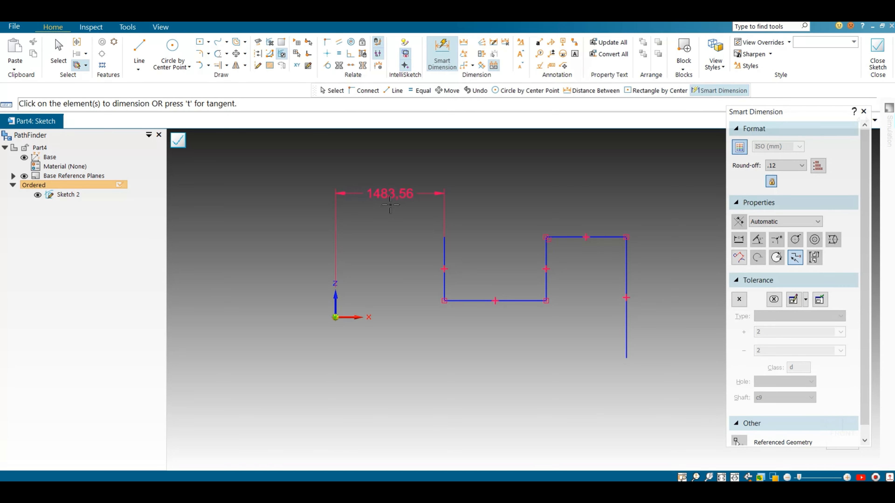
key("Escape")
left_click(385, 206)
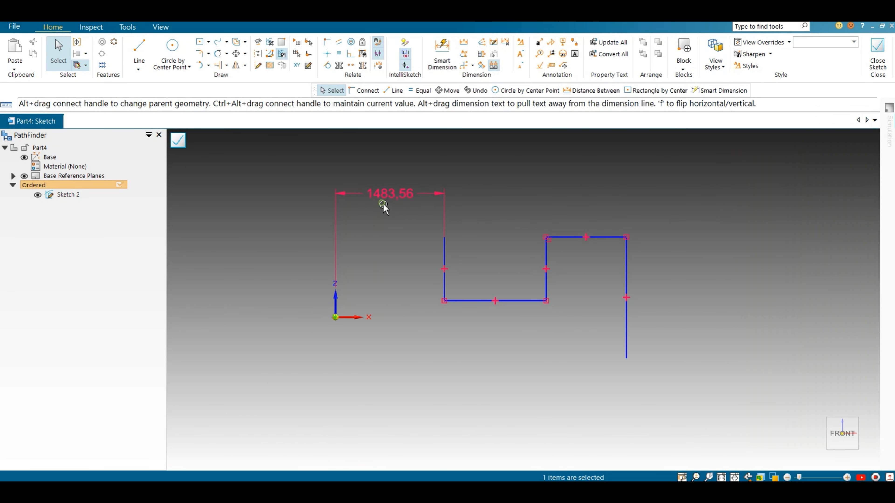
key("Delete")
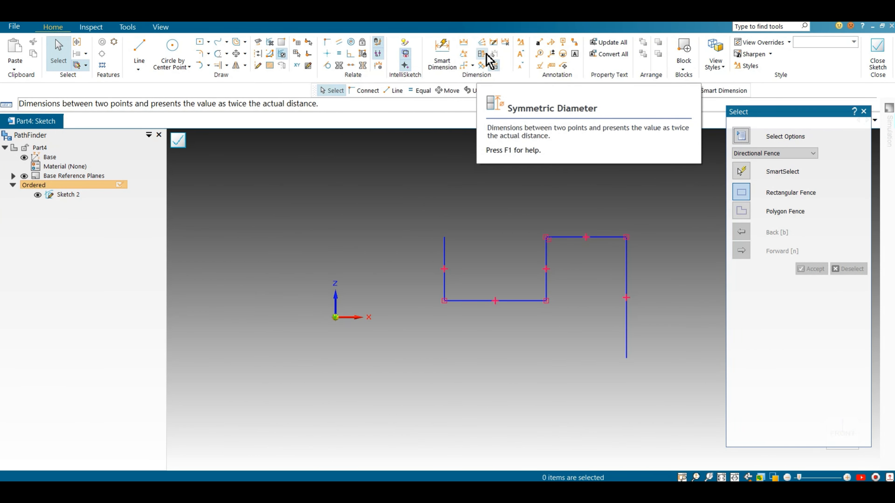
Try a Symmetric Diameter dimension from the notch's left vertical line to the Z axis, and undo it
left_click(482, 53)
left_click(444, 256)
left_click(335, 300)
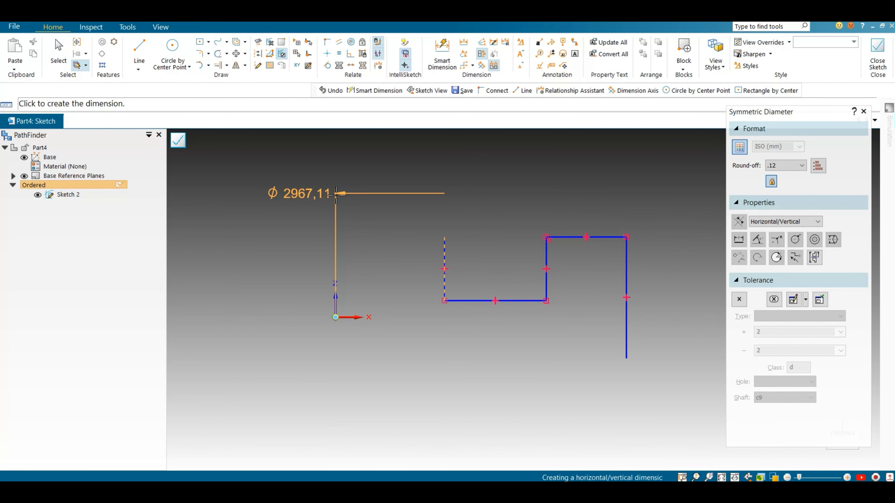
left_click(336, 193)
key("Escape")
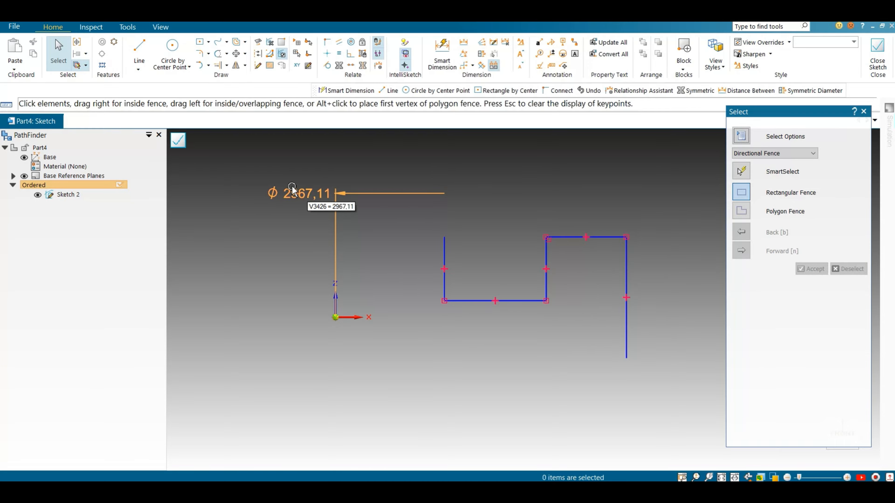
key("ctrl+z")
Add a Symmetric Diameter dimension from the Z axis as origin to the notch's left vertical line, placed above the profile
left_click(482, 53)
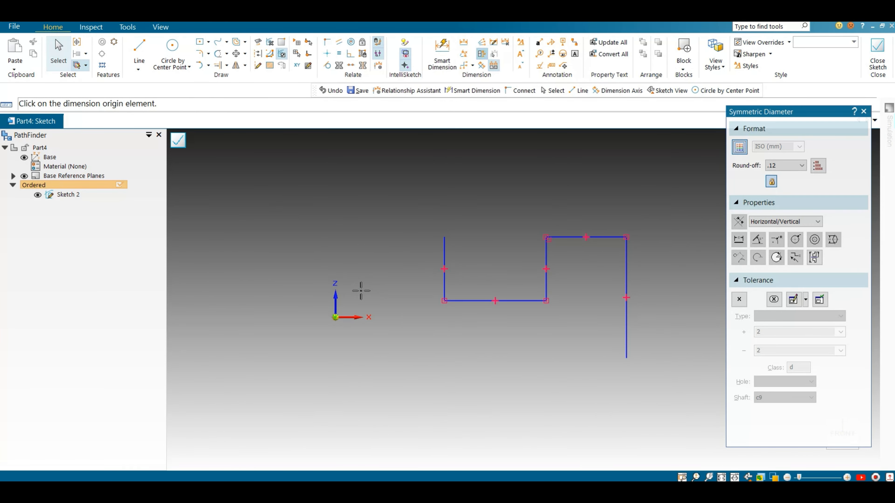
left_click(337, 292)
left_click(445, 249)
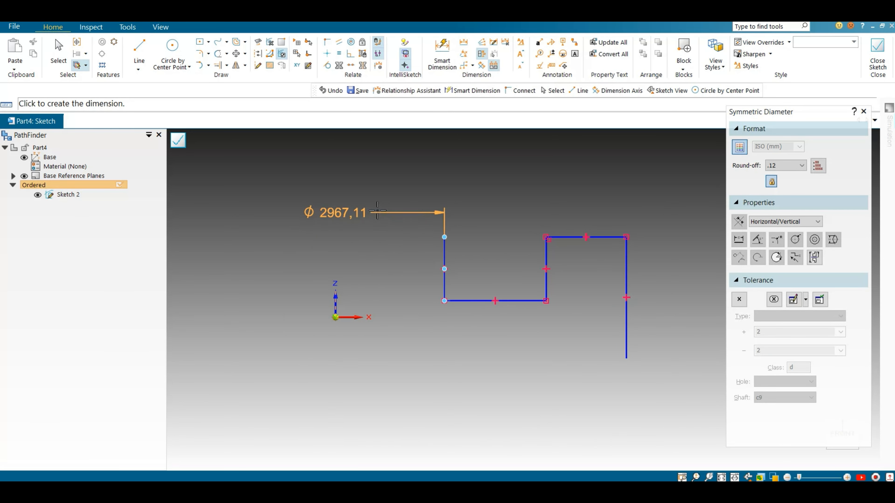
left_click(377, 194)
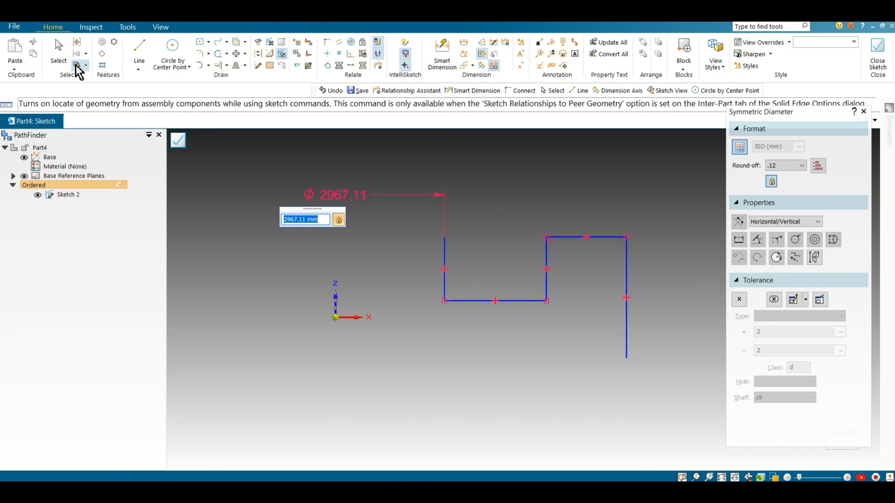
left_click(58, 53)
Mirror a copy of all the profile lines about the Z axis
scroll(482, 282, "down", 1)
scroll(532, 284, "down", 1)
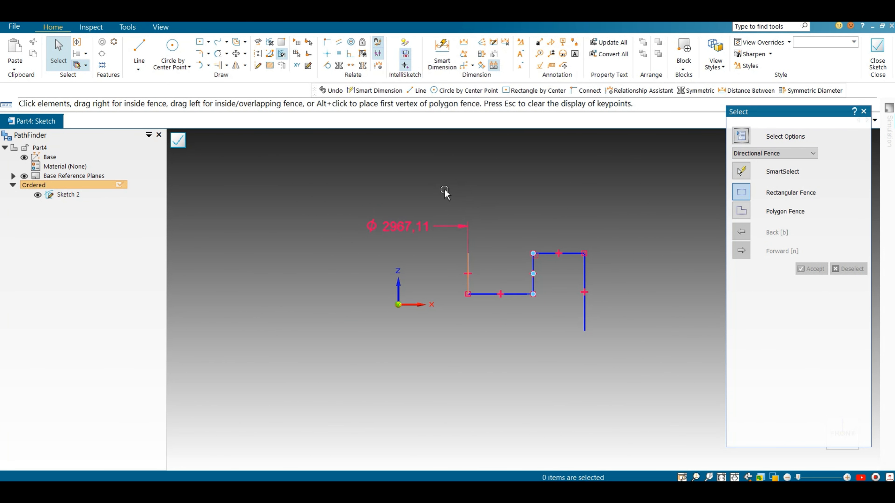
left_click(468, 263)
left_click(570, 319)
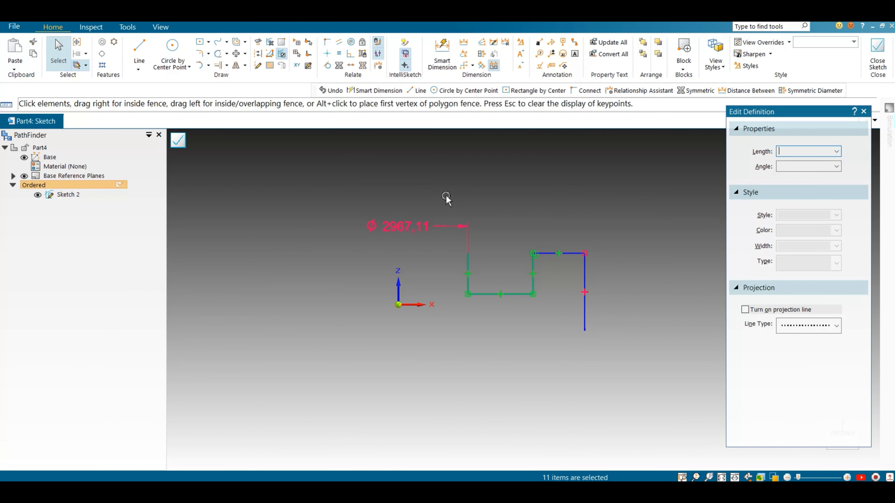
left_click_drag(445, 196, 599, 352)
left_click(235, 64)
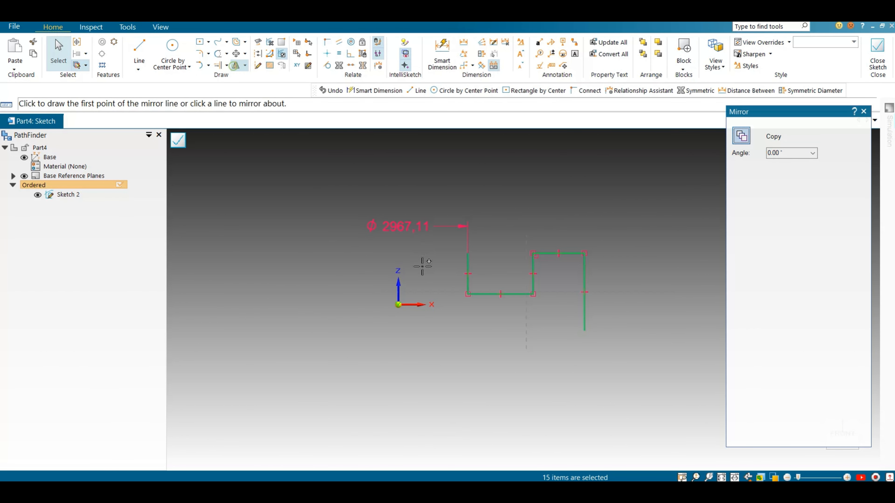
left_click(399, 284)
Dimension the horizontal distance between the two innermost vertical lines with Smart Dimension, placed below the diameter dimension
left_click(455, 65)
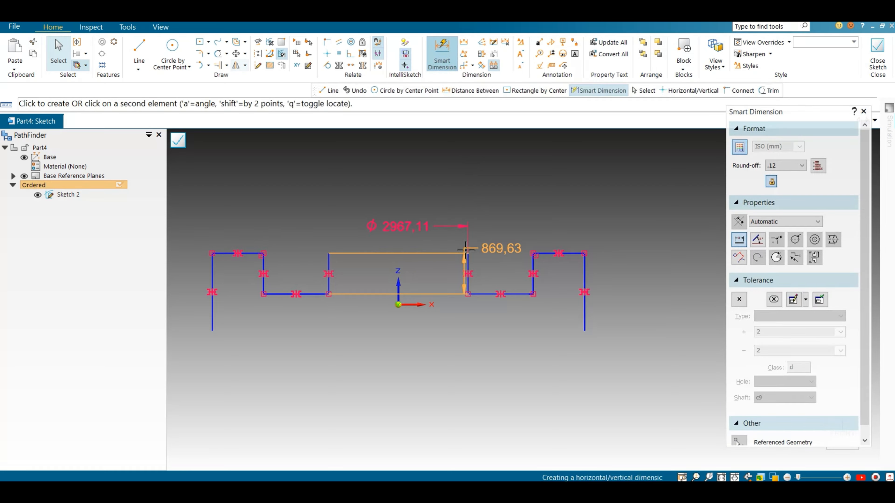
left_click(451, 54)
left_click(462, 259)
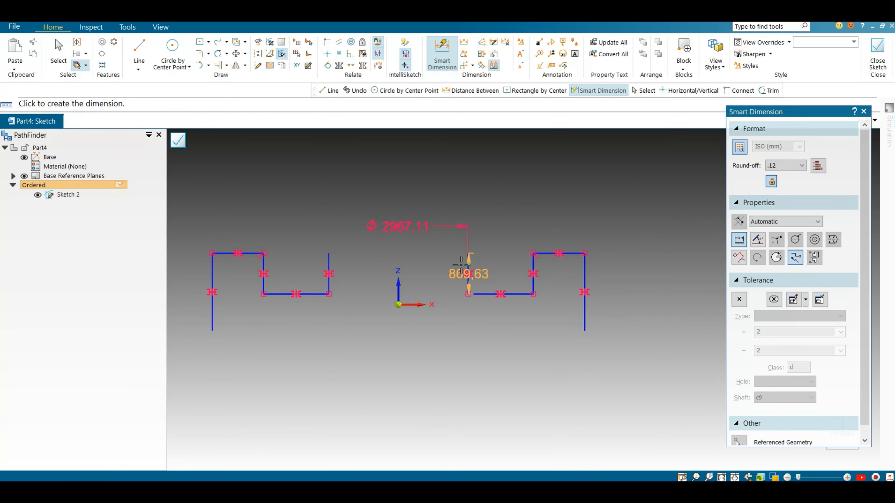
left_click(329, 260)
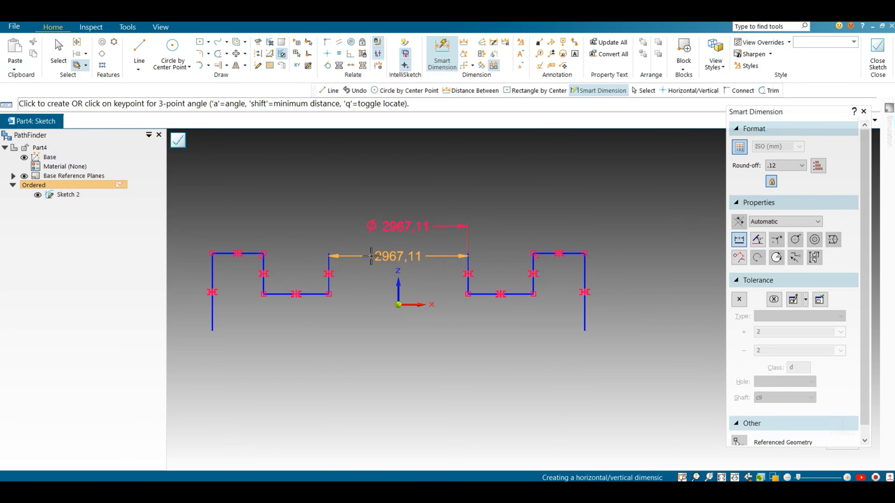
left_click(371, 257)
scroll(374, 240, "up", 4)
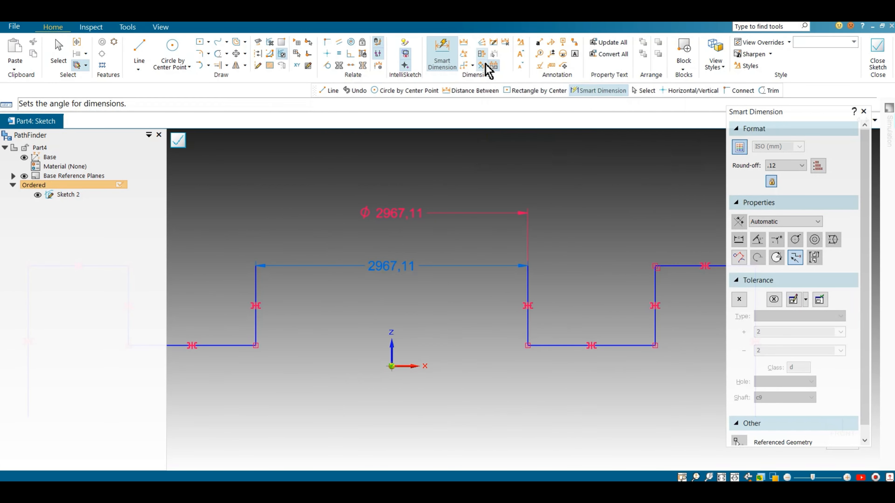
Delete both mirrored profiles and their dimensions from the sketch
scroll(423, 249, "down", 5)
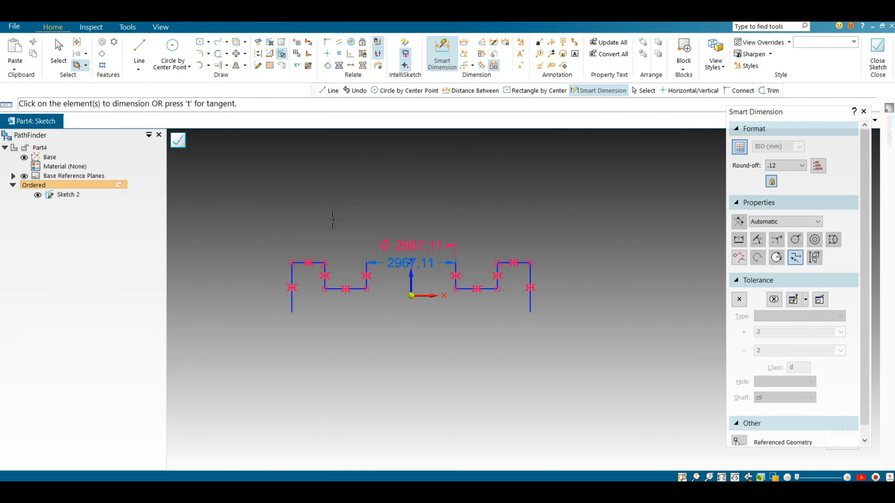
left_click(58, 53)
left_click_drag(269, 198, 597, 384)
key("Delete")
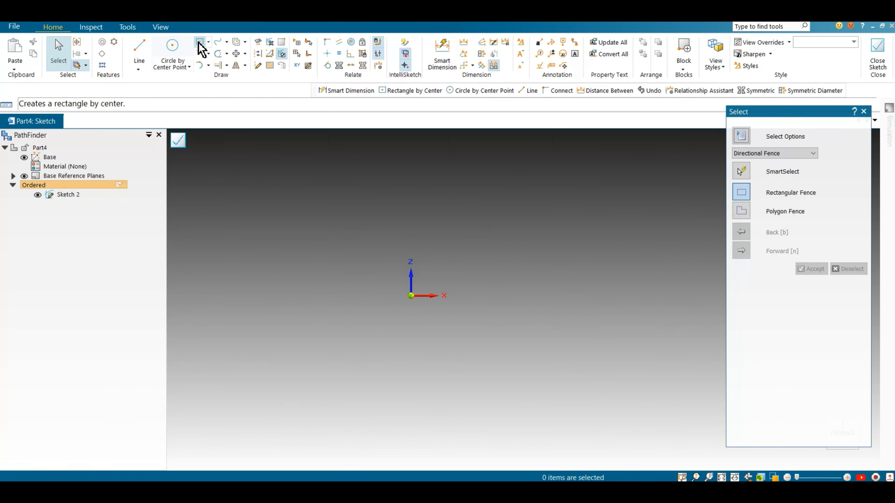
Sketch a closed inclined rectangular profile starting at the origin, with a notch about 1012 mm wide and 1040 mm deep in its upper-left side
left_click(200, 41)
key("l")
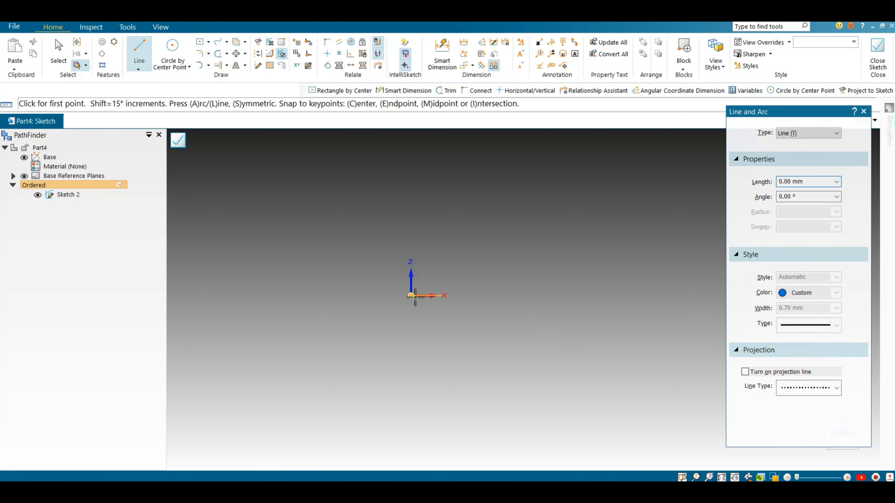
left_click(412, 295)
left_click(511, 179)
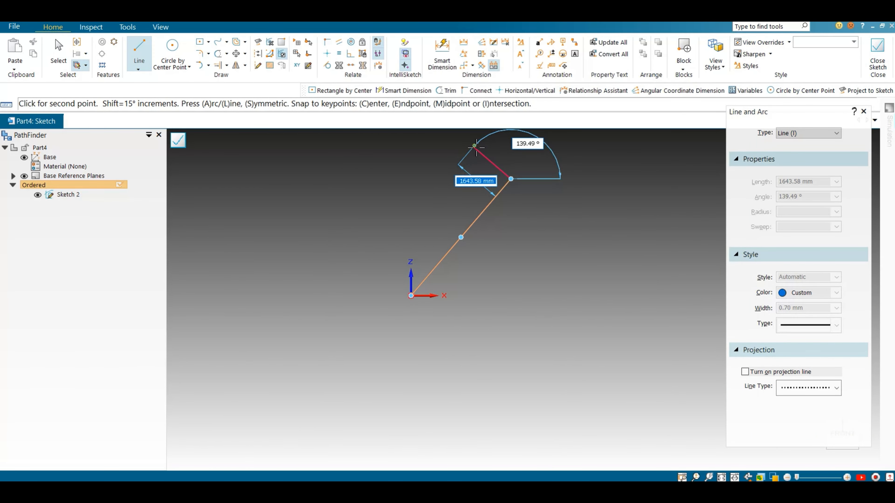
left_click(474, 146)
left_click(449, 174)
left_click(473, 194)
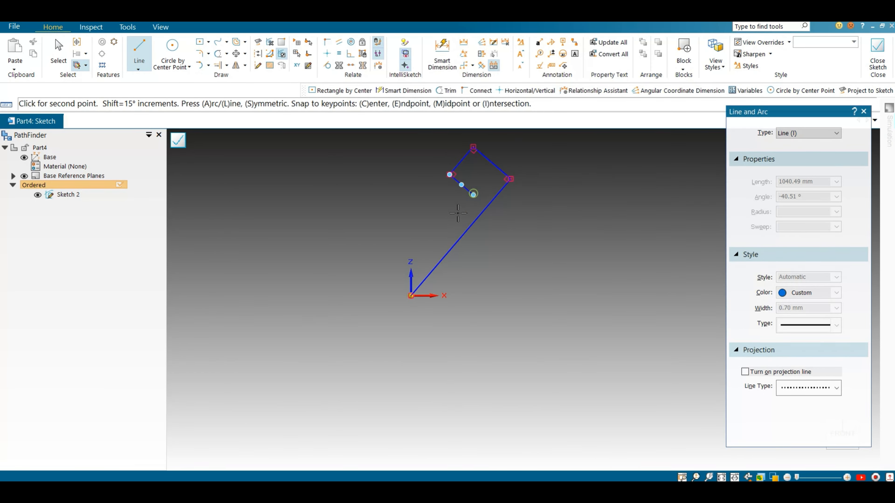
left_click(430, 197)
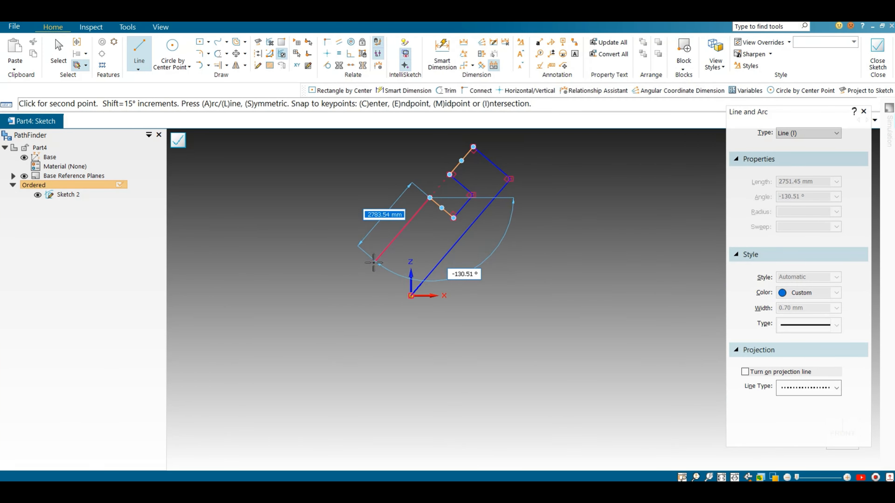
left_click(374, 262)
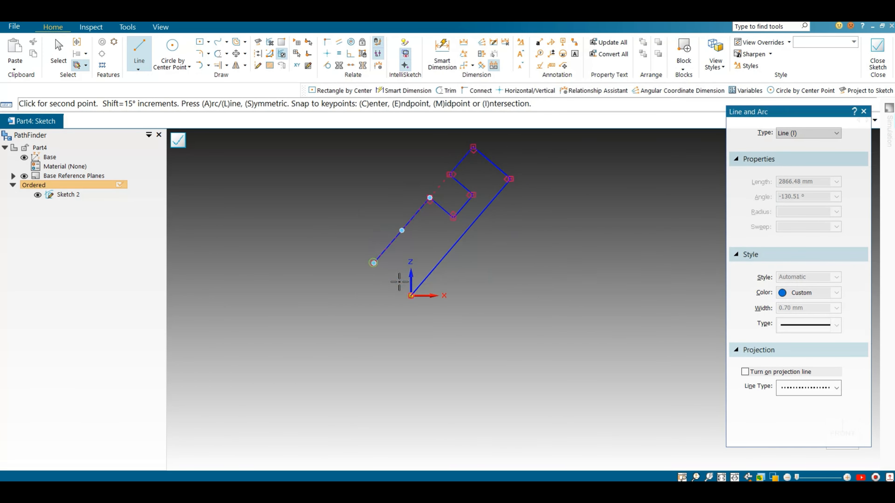
left_click(409, 297)
scroll(458, 239, "up", 3)
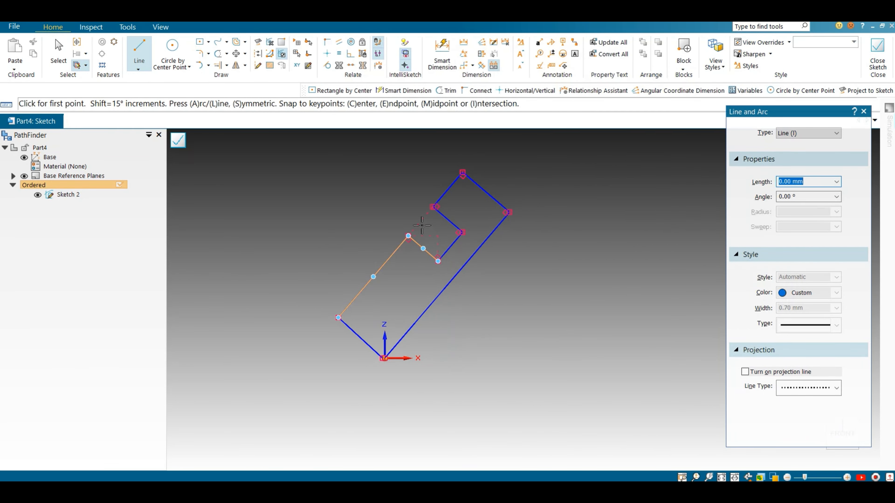
Try to dimension the distance between the notch's two parallel side lines with Smart Dimension in automatic orientation
left_click(442, 64)
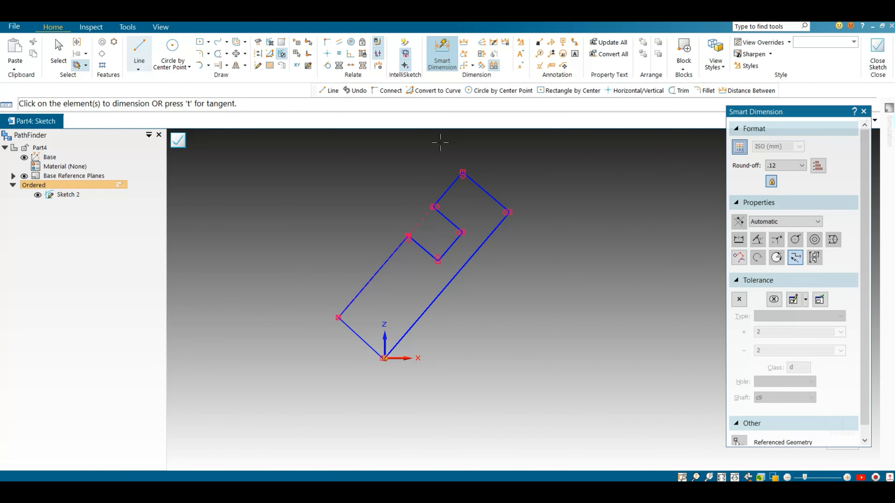
left_click(454, 231)
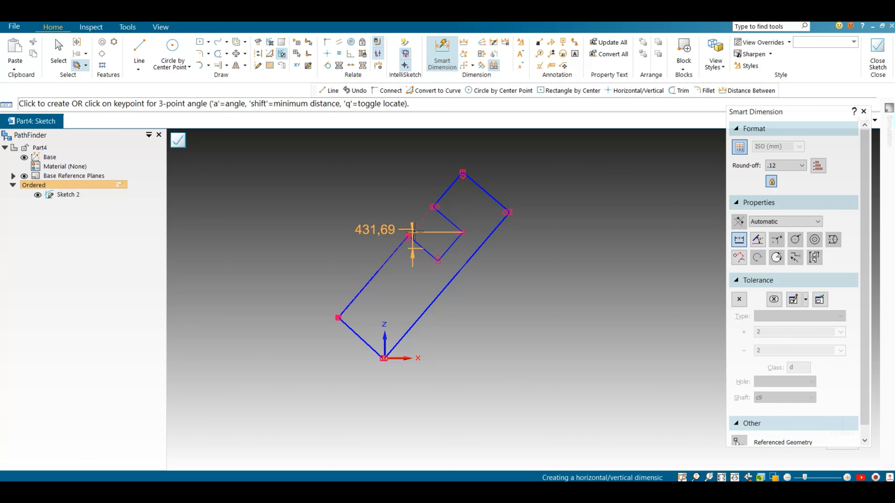
key("shift")
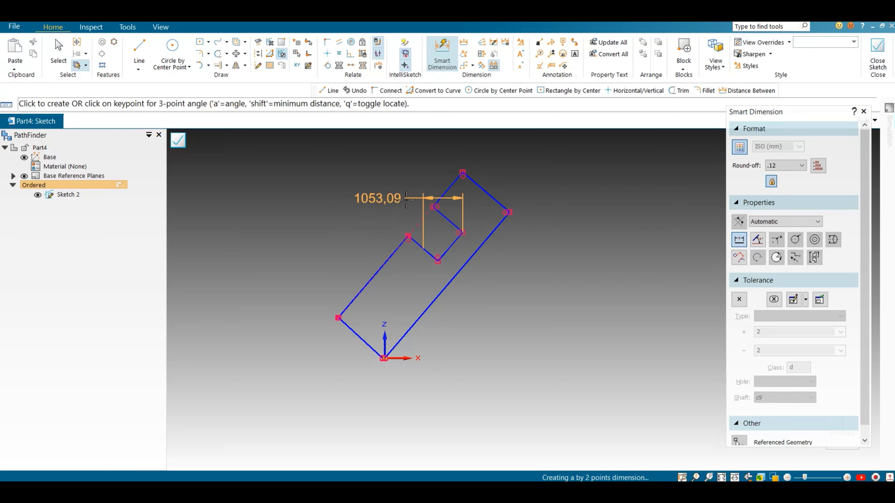
right_click(393, 180)
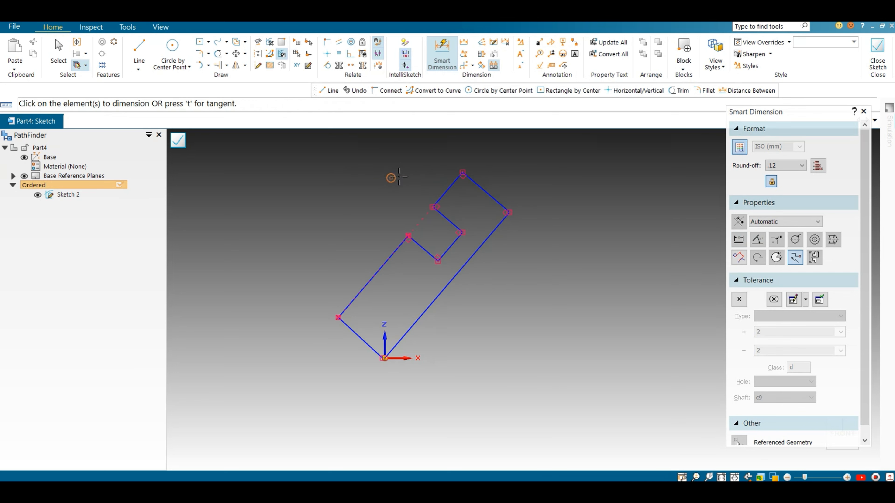
scroll(460, 130, "down", 1)
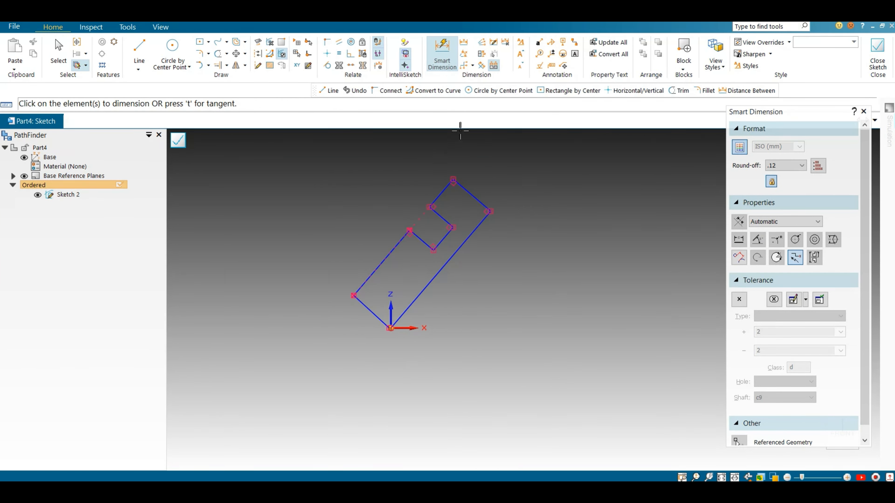
Set the dimension axis to the inclined end line at the top of the profile
left_click(481, 67)
scroll(448, 216, "up", 1)
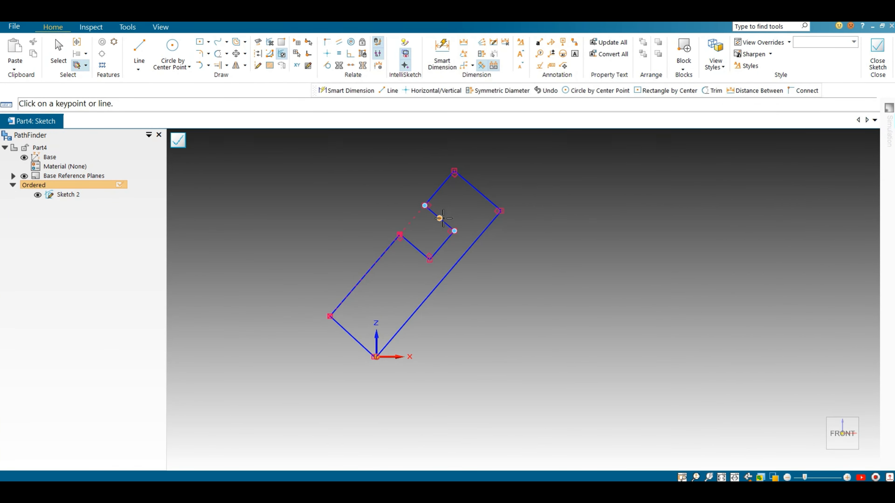
left_click(473, 185)
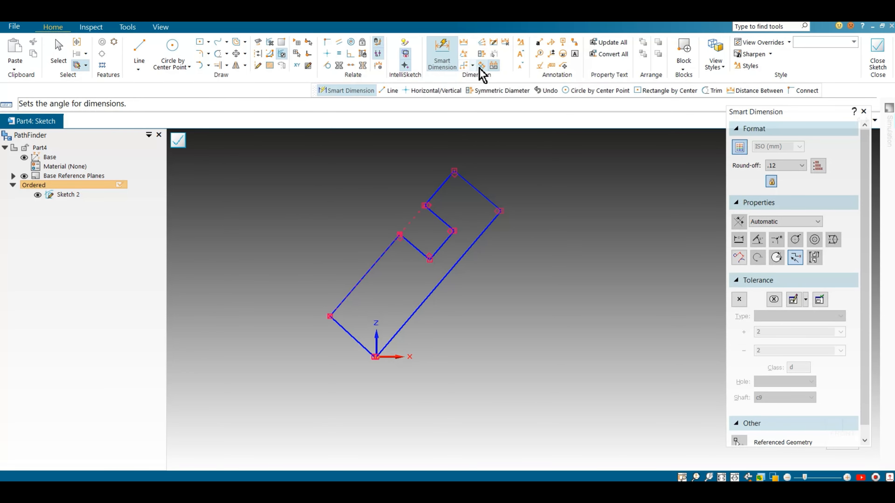
Dimension the notch's width with Smart Dimension using the Use Dimension Axis orientation, placed outside the profile
left_click(444, 59)
left_click(779, 221)
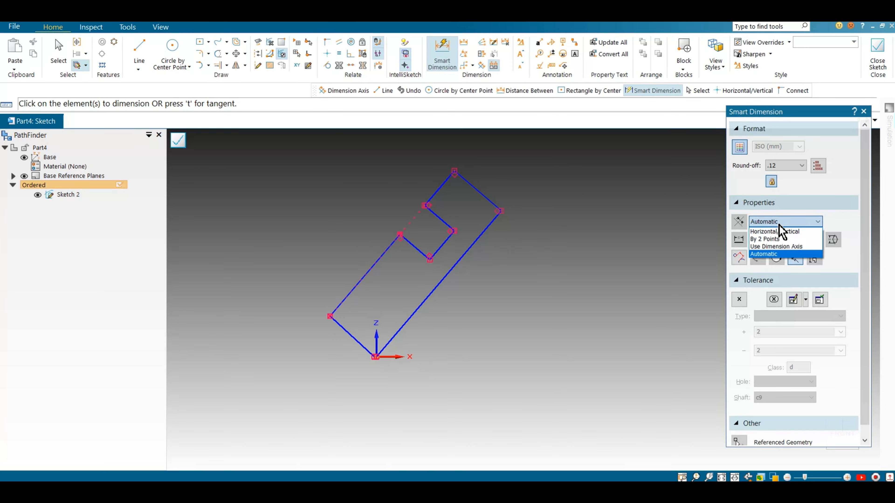
left_click(779, 246)
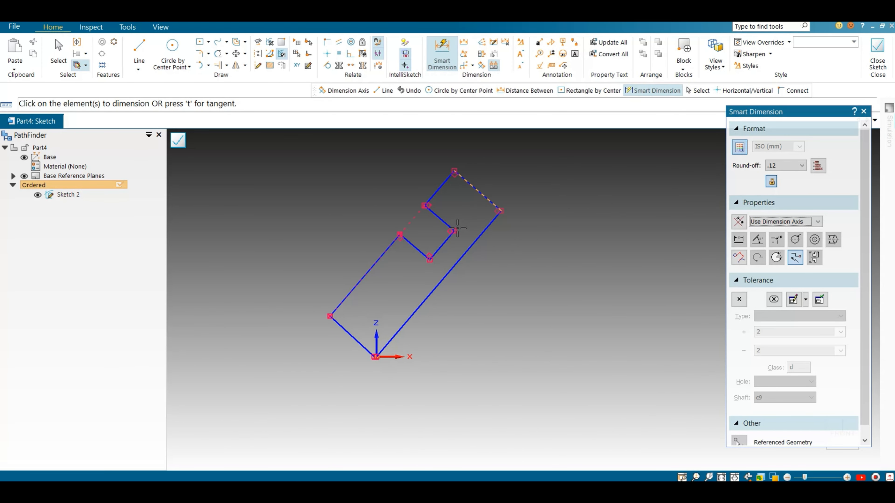
left_click(441, 225)
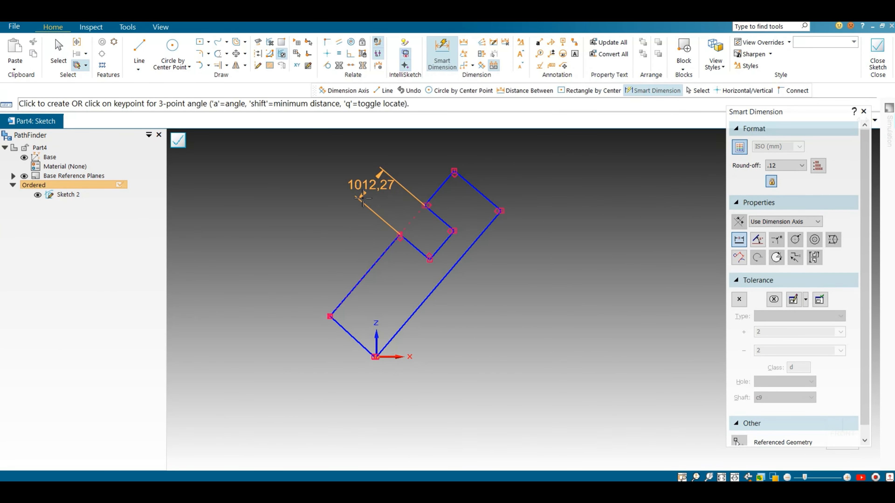
left_click(362, 198)
Dimension the distance from the notch's lower side line to the profile's bottom end line, and return the dimension orientation to Automatic
left_click(415, 247)
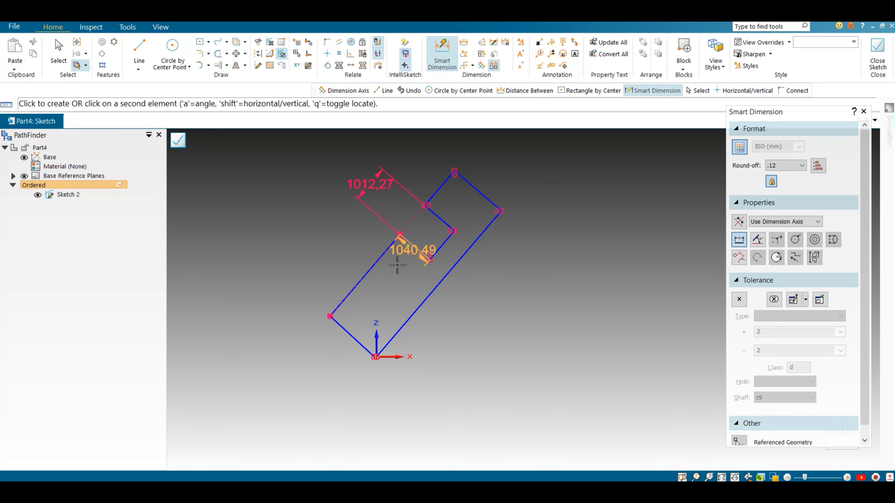
left_click(335, 324)
left_click(310, 233)
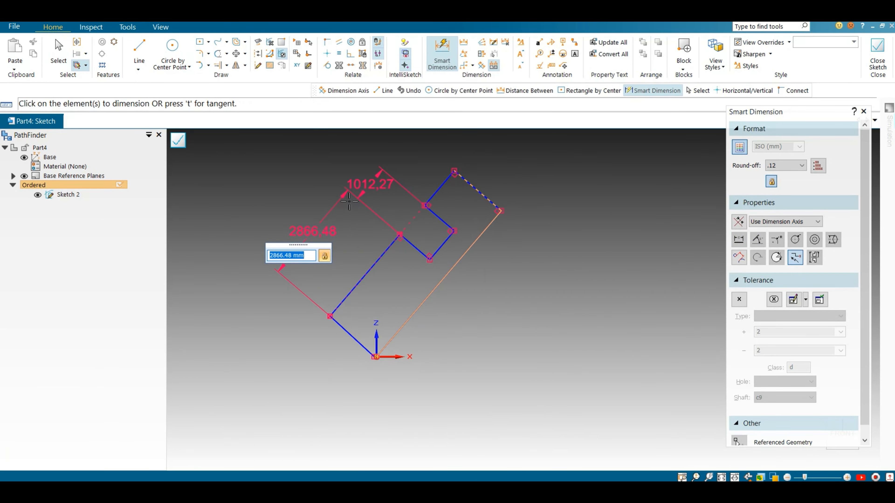
left_click(774, 223)
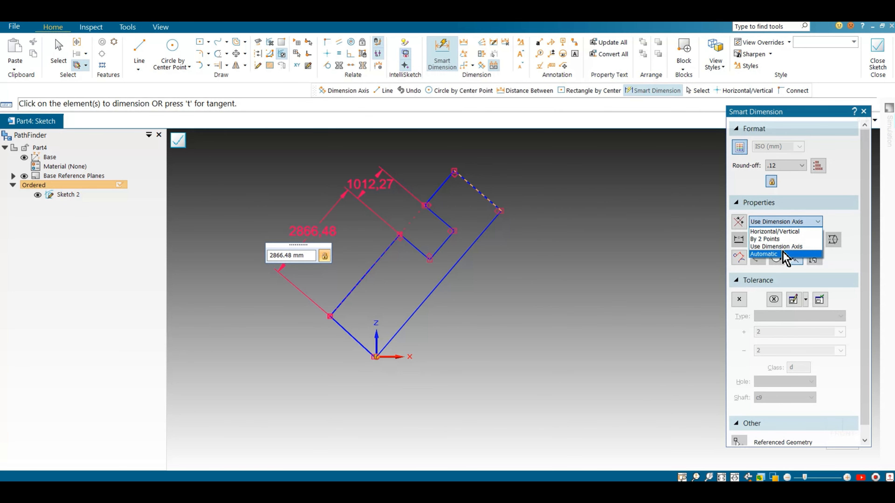
left_click(782, 253)
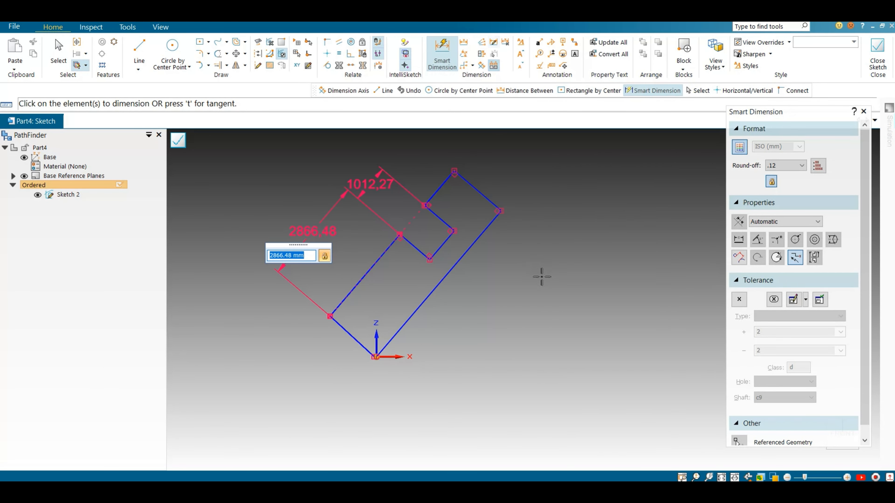
Delete the whole inclined profile and its dimensions from the sketch
scroll(541, 276, "down", 2)
key("Escape")
mouse_move(255, 161)
left_mouse_down()
mouse_move(582, 370)
mouse_move(592, 404)
left_mouse_up()
key("Delete")
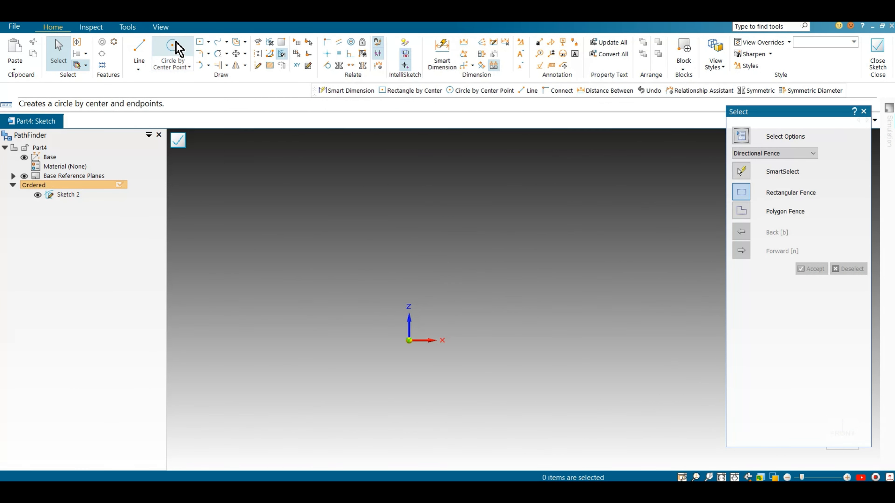
Sketch a circle about 4169 mm in diameter above the origin and add a Smart Dimension for its diameter
left_click(173, 48)
left_click(435, 274)
left_click(470, 329)
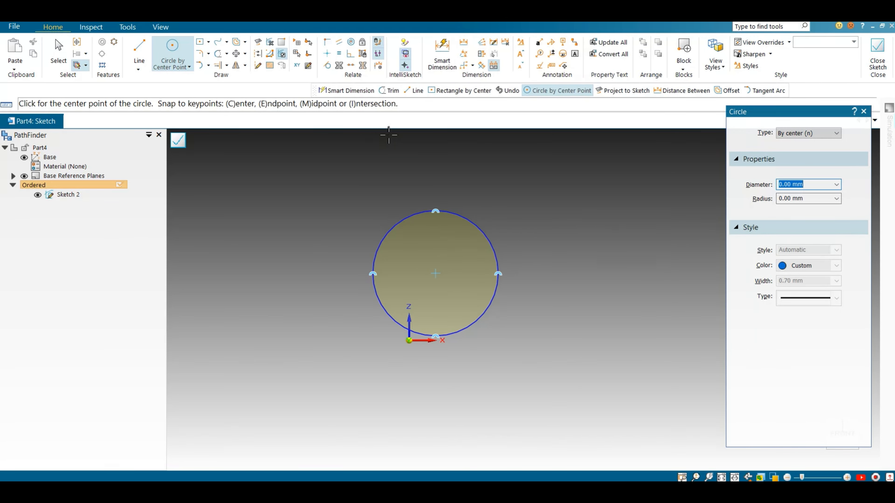
left_click(442, 53)
left_click(464, 221)
left_click(500, 189)
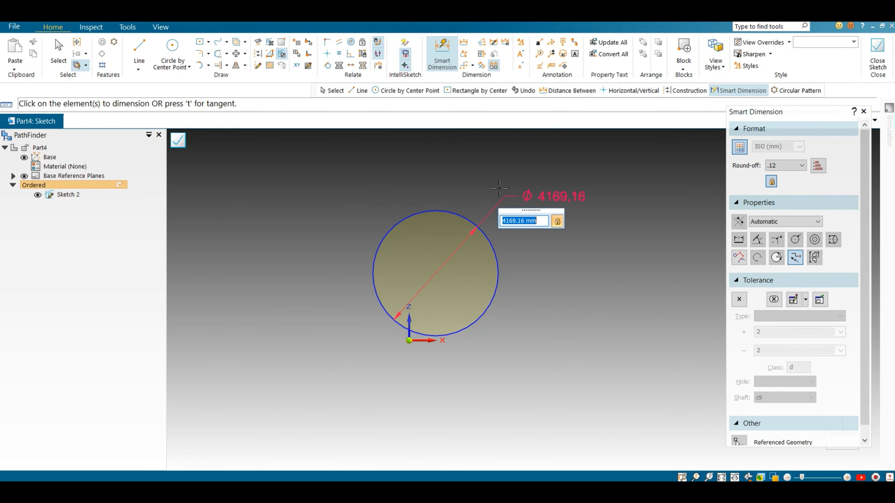
Delete the circle and its diameter dimension from the sketch
left_click(59, 53)
left_click_drag(304, 151, 720, 330)
key("Delete")
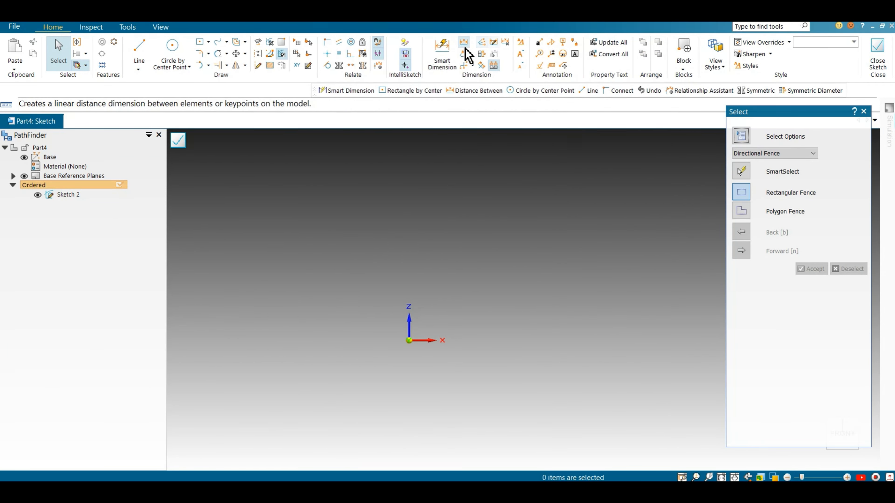
With automatic dimensioning on, sketch a circle about 1550 mm in diameter and a rectangle about 5572 by 3124 mm centred on the origin
left_click(172, 49)
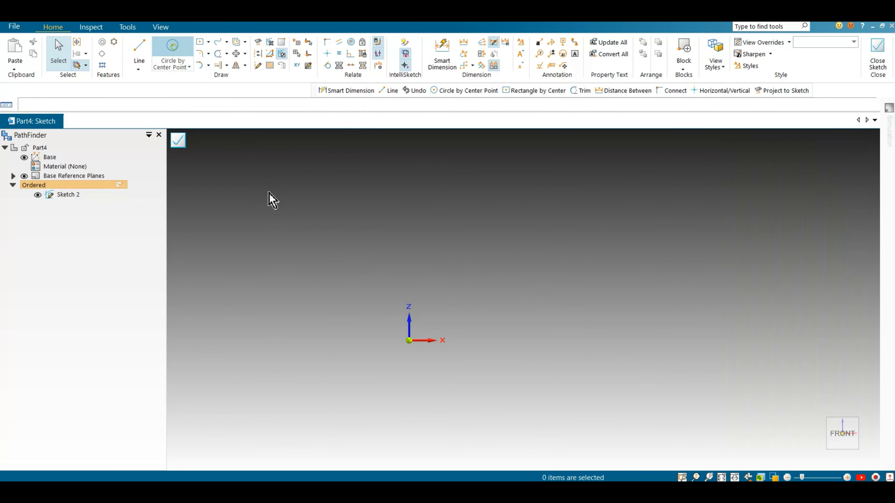
left_click(282, 240)
left_click(296, 262)
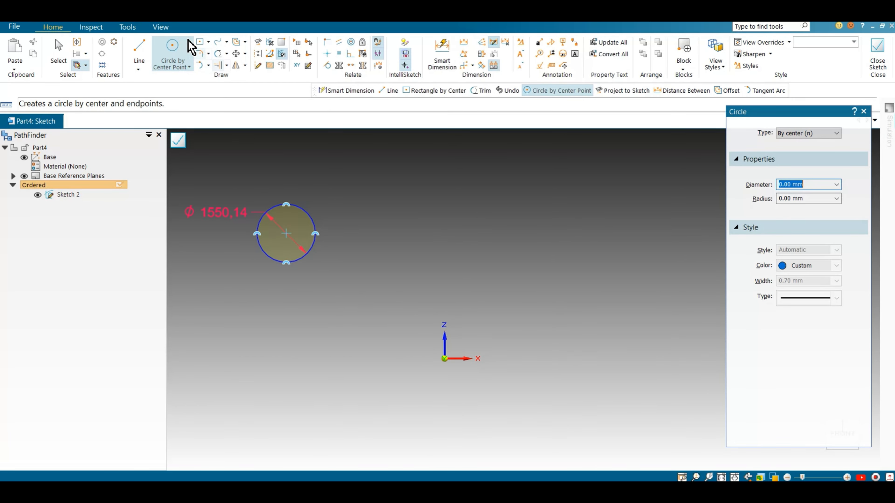
left_click(445, 361)
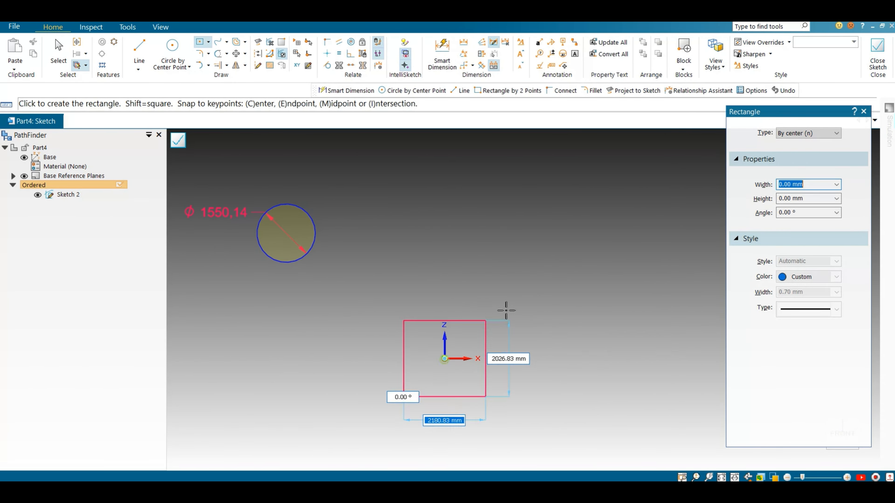
left_click(551, 300)
scroll(376, 351, "up", 1)
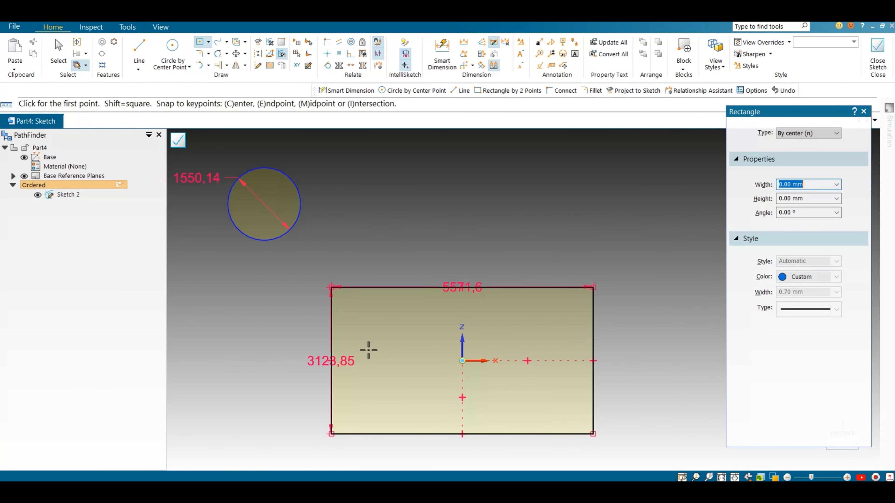
Delete the automatically dimensioned circle and rectangle from the sketch
left_click(77, 65)
left_click(465, 282)
scroll(476, 282, "down", 1)
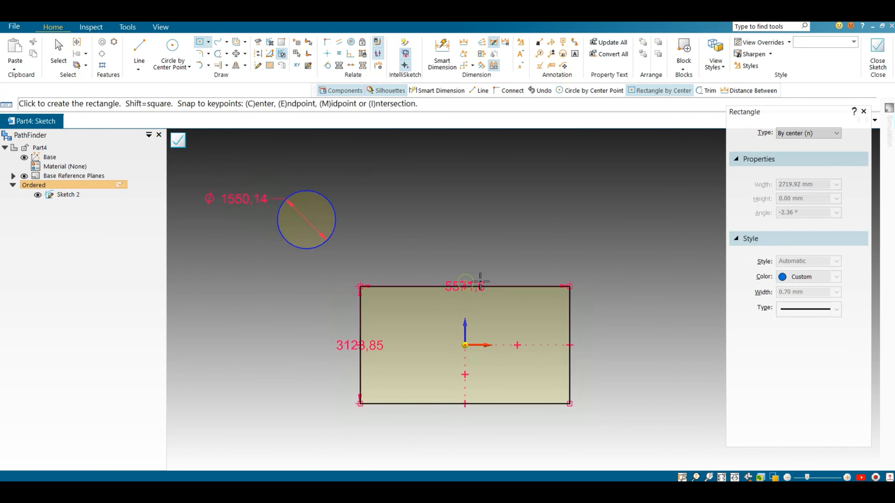
left_click(58, 54)
scroll(399, 265, "down", 2)
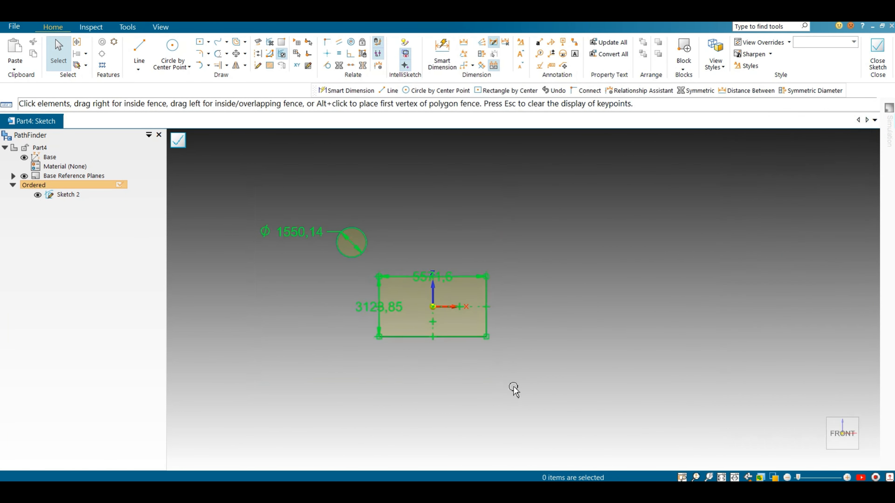
key("Delete")
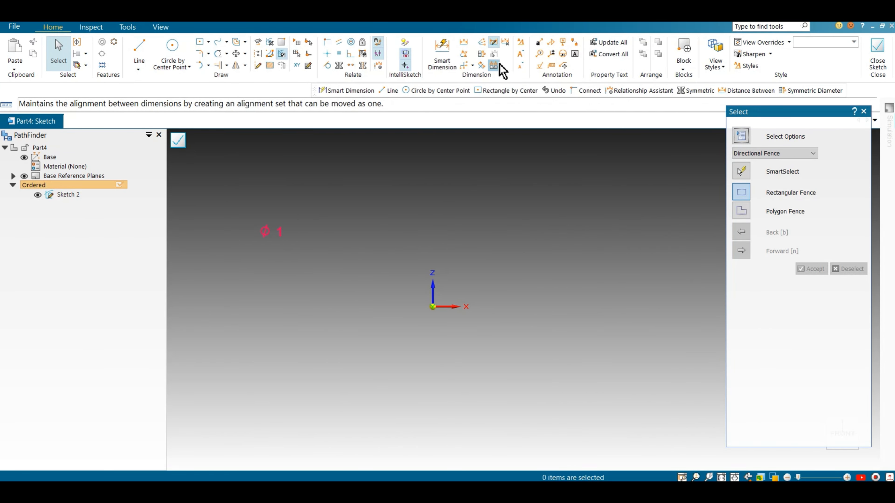
Sketch a connected square-wave profile of ten lines, about 4723 mm high, with horizontal segments about 4797, 3457, 4139, 3579 and 3019 mm long
left_click(199, 42)
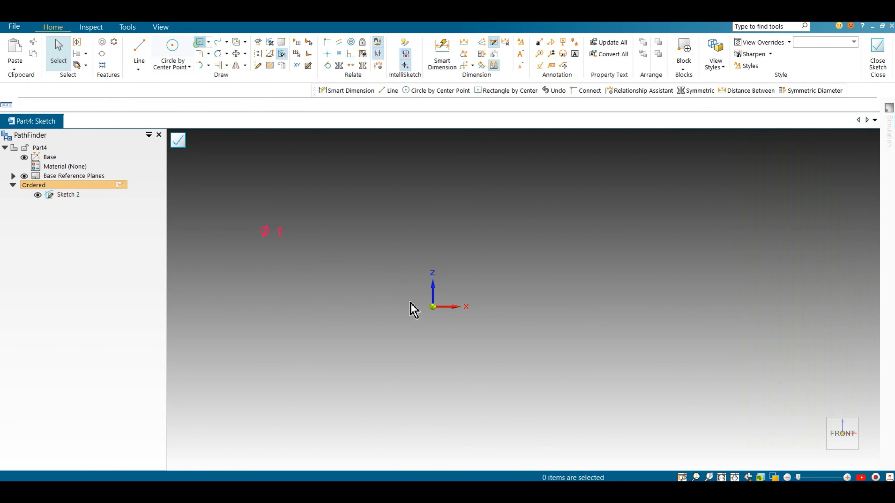
left_click(136, 51)
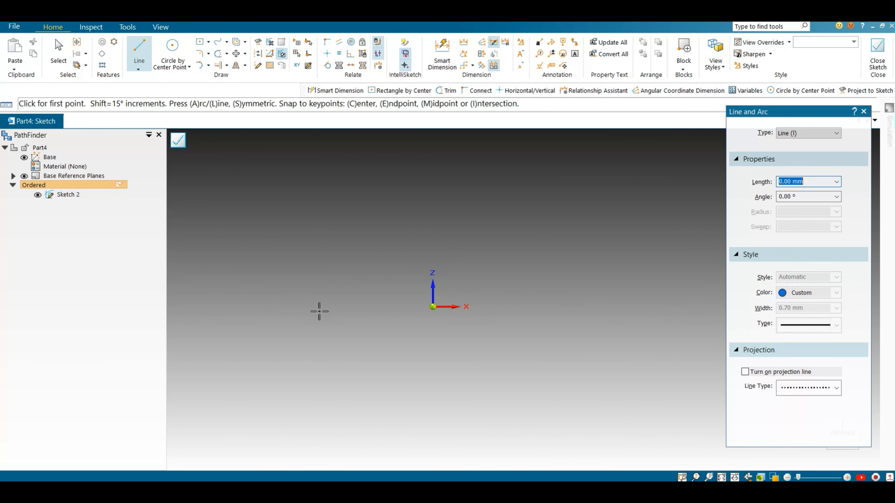
left_click(318, 309)
left_click(318, 218)
left_click(409, 219)
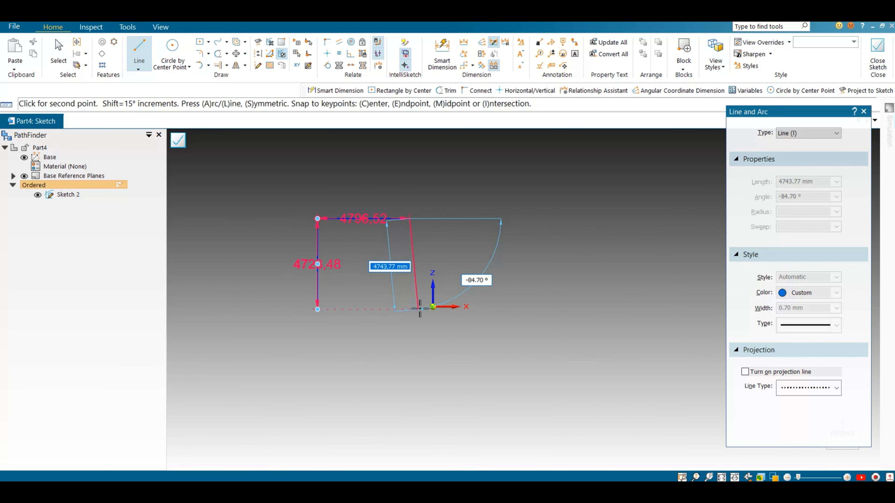
left_click(409, 310)
left_click(474, 309)
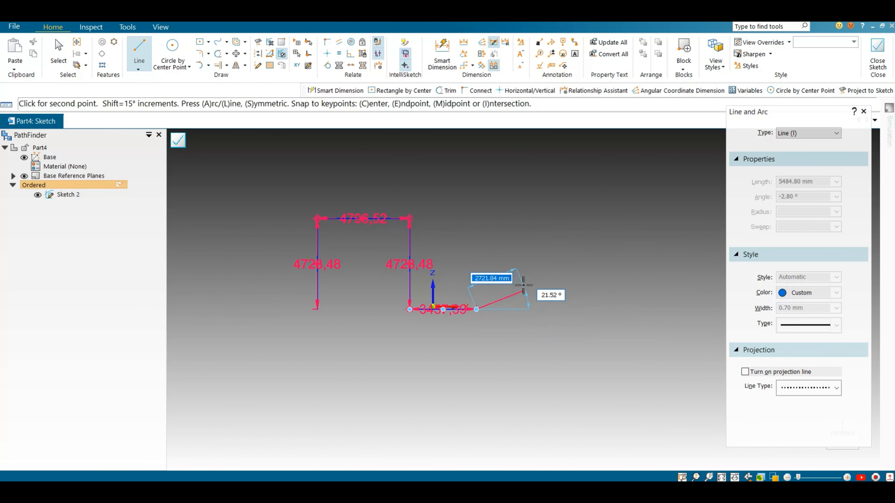
left_click(476, 219)
left_click(555, 218)
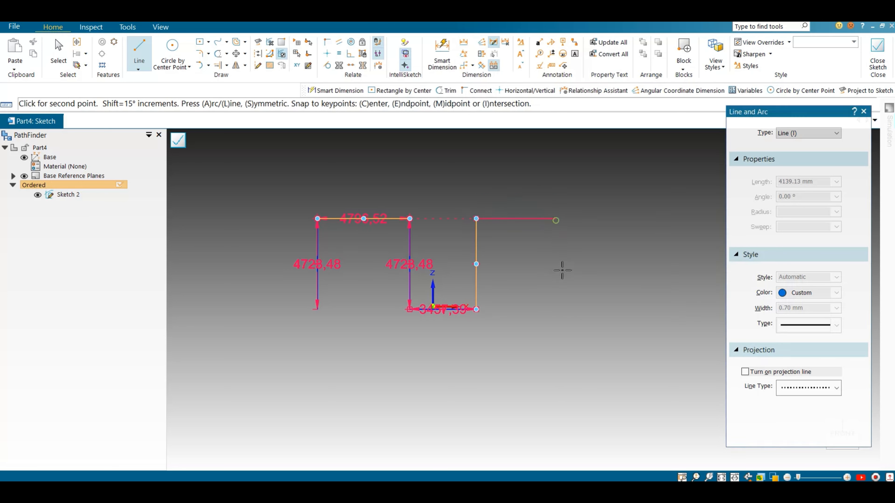
left_click(555, 309)
left_click(625, 309)
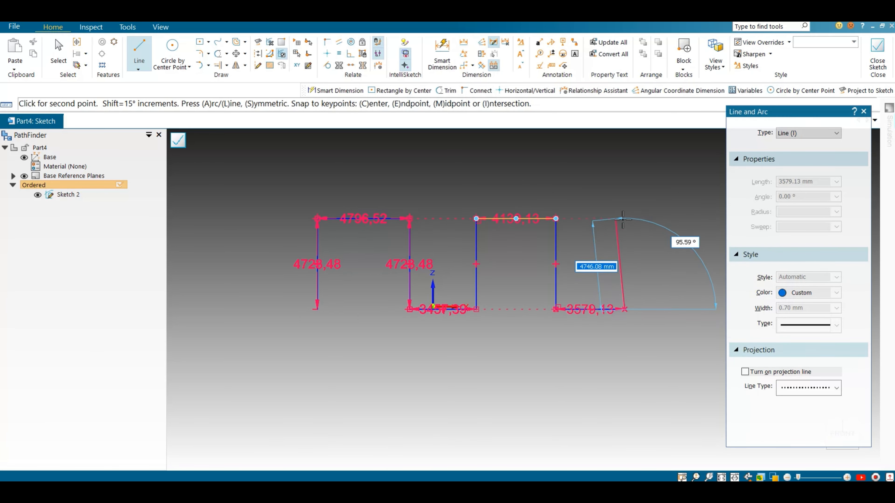
left_click(624, 219)
left_click(683, 219)
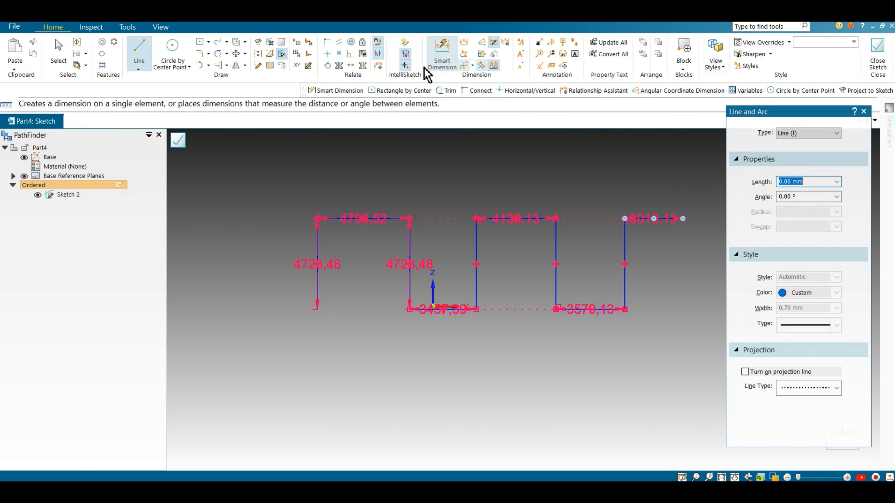
Select all the automatic dimensions on the line profile together with SmartSelect and delete them
left_click(65, 53)
left_click(741, 171)
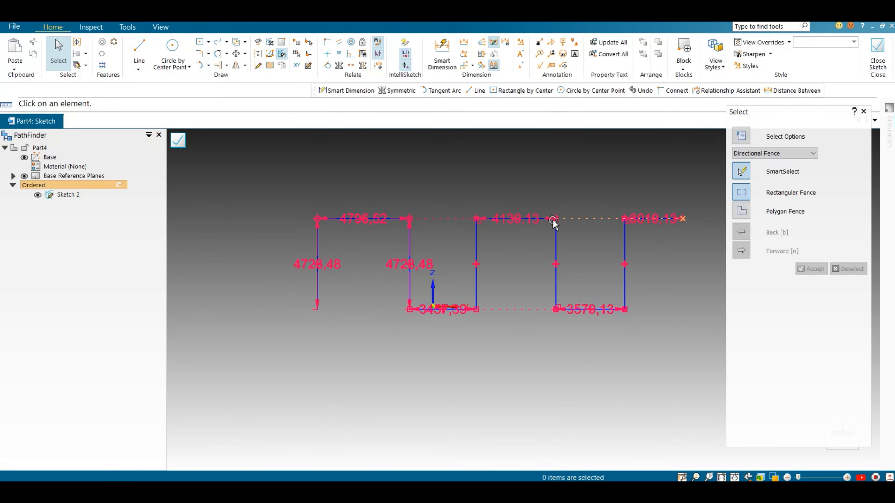
left_click(542, 219)
left_click(423, 311)
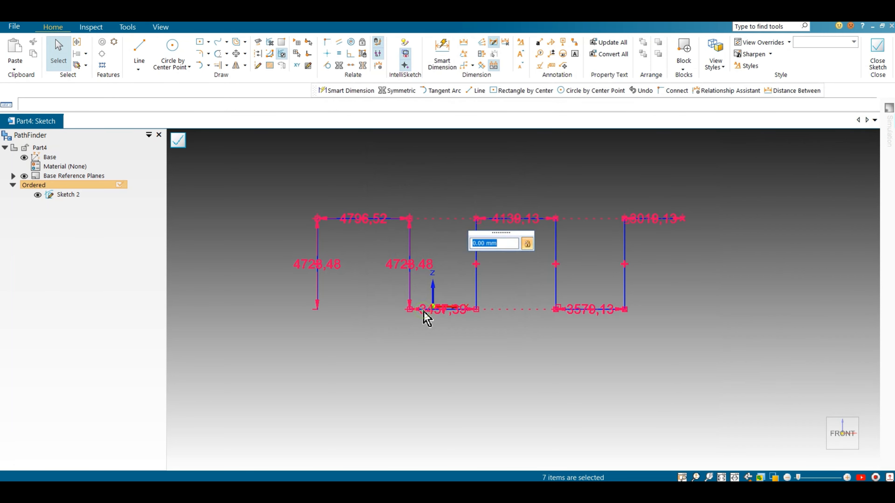
left_click(453, 276)
Add three aligned horizontal Smart Dimensions in a row above the profile, spanning its first four vertical lines
left_click(442, 53)
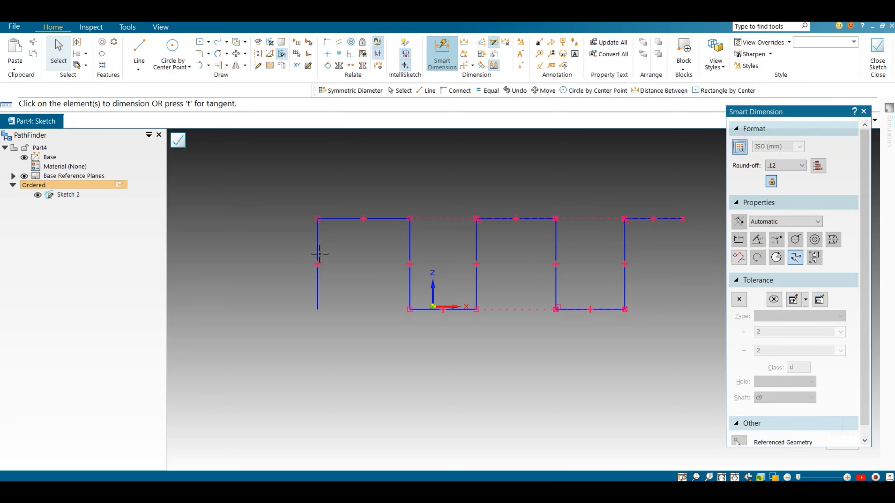
left_click(318, 254)
left_click(383, 185)
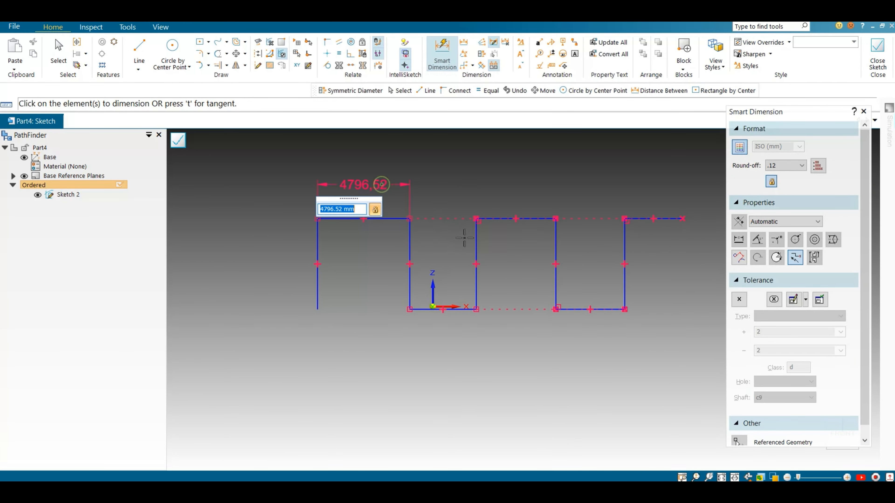
left_click(476, 240)
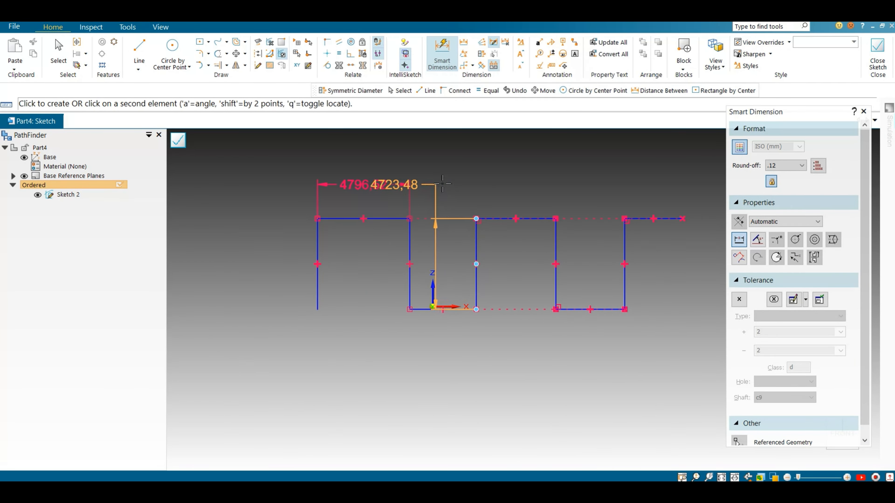
left_click(409, 225)
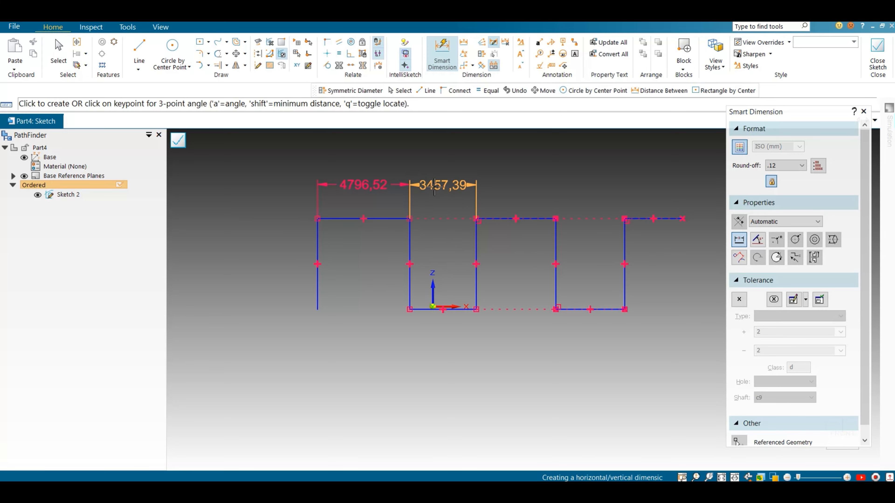
left_click(435, 186)
left_click(555, 255)
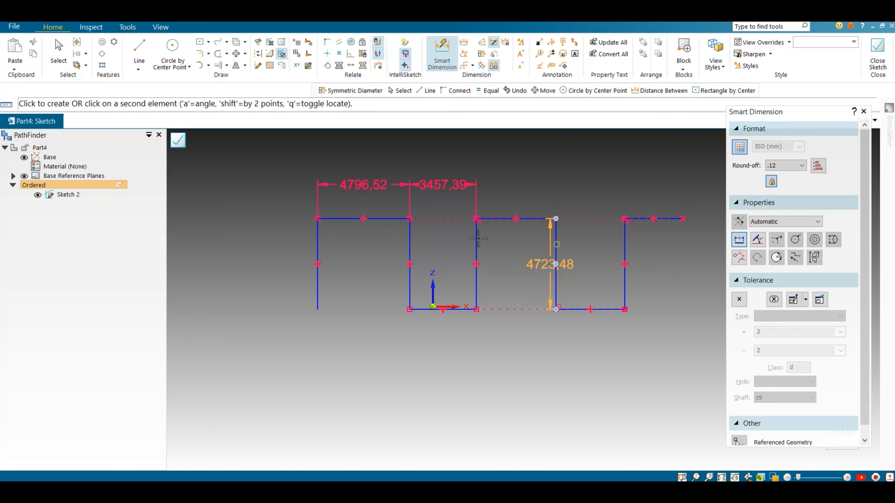
left_click(476, 239)
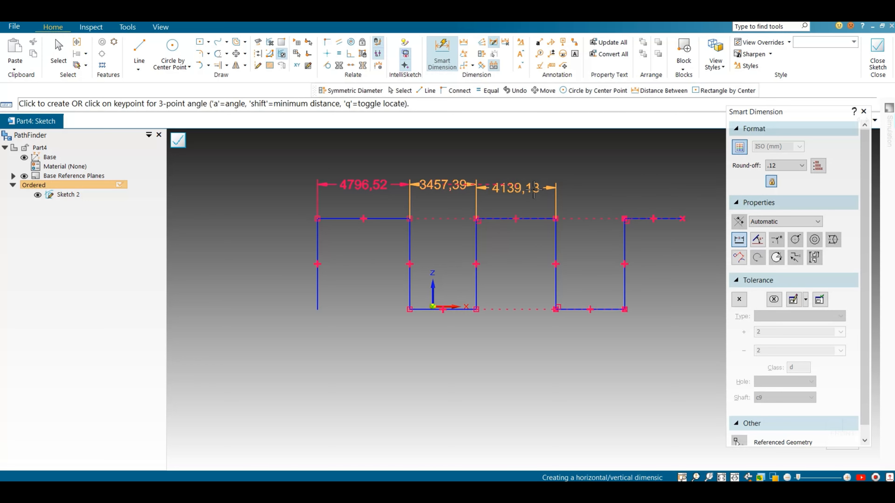
left_click(535, 185)
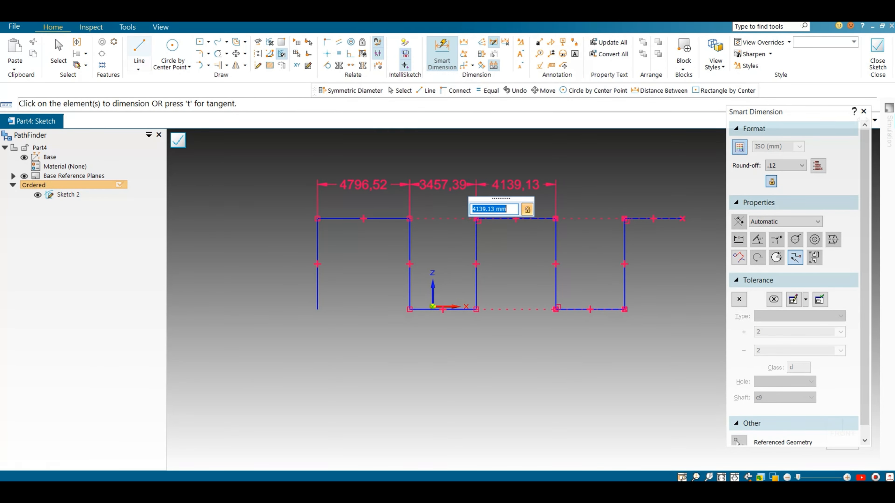
Reposition the aligned dimension row by moving its first dimension up and then slightly back towards the profile
left_click(56, 51)
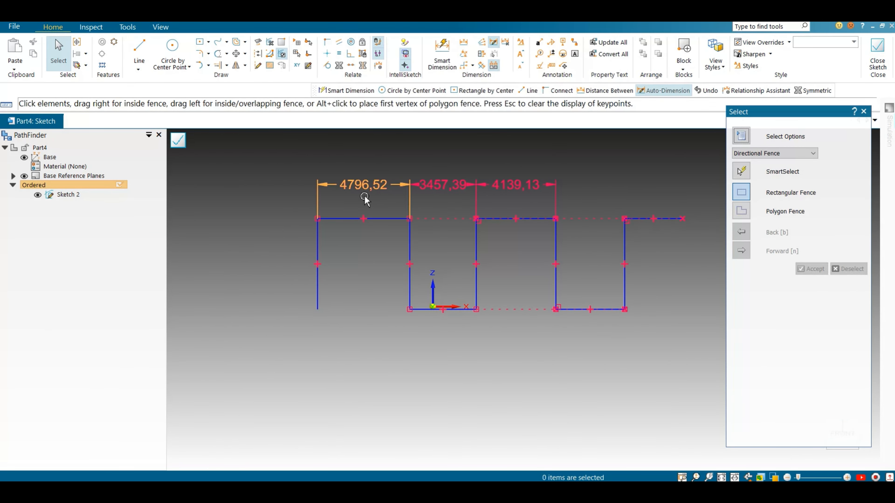
left_click(363, 185)
mouse_move(363, 185)
left_mouse_down()
mouse_move(370, 156)
mouse_move(370, 176)
mouse_move(369, 169)
left_mouse_up()
left_click(286, 164)
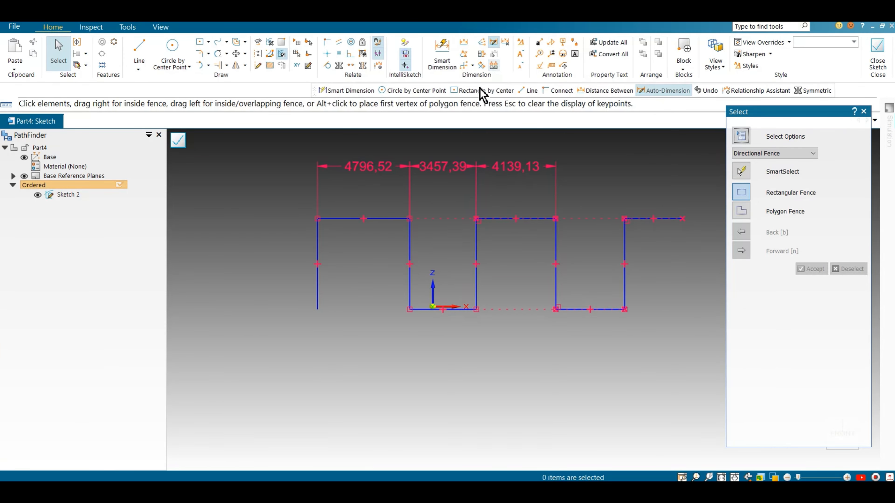
left_click(379, 166)
left_click_drag(380, 166, 380, 176)
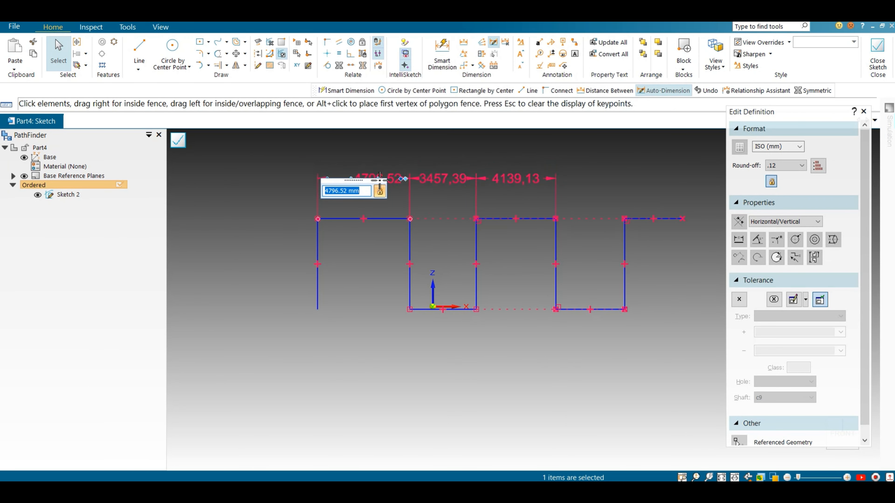
Try to add a Smart Dimension between the fourth and fifth vertical lines, offset above the aligned dimension row
left_click(442, 55)
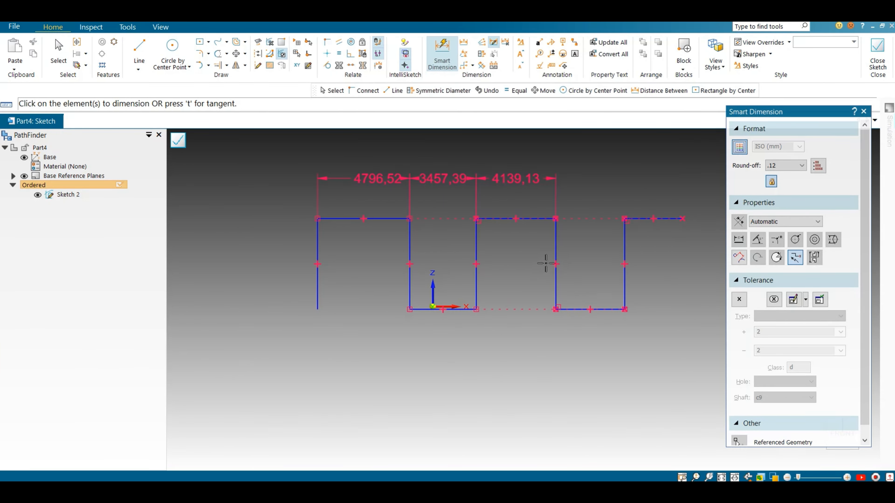
left_click(624, 282)
left_click(556, 246)
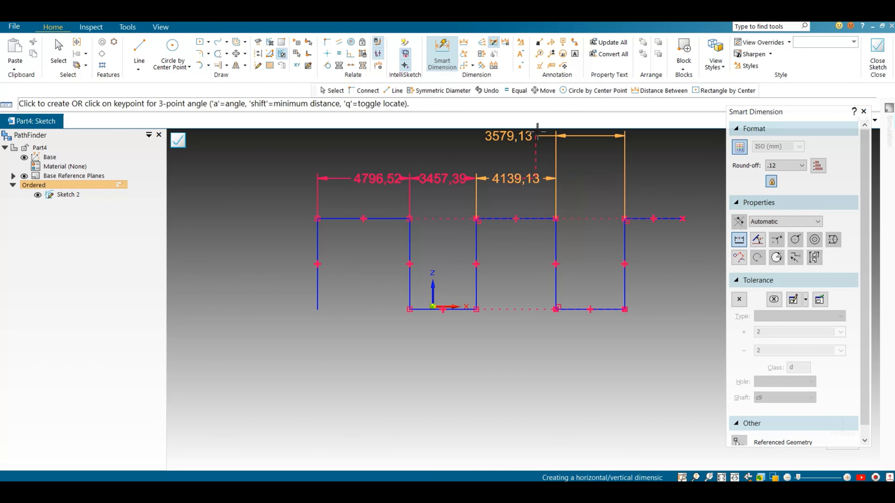
left_click(528, 132)
Remove the three horizontal dimensions from their alignment set and move the third one higher on its own
left_click(58, 56)
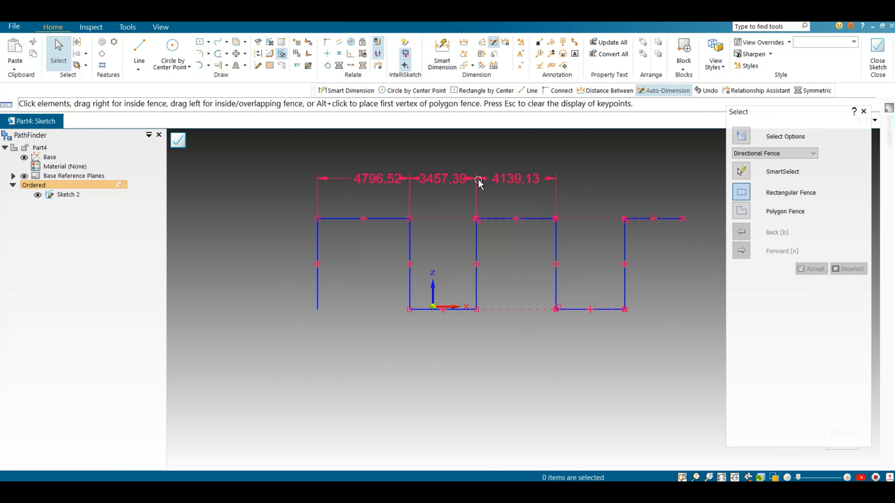
mouse_move(268, 151)
left_mouse_down()
mouse_move(436, 193)
mouse_move(580, 205)
left_mouse_up()
left_click(449, 178)
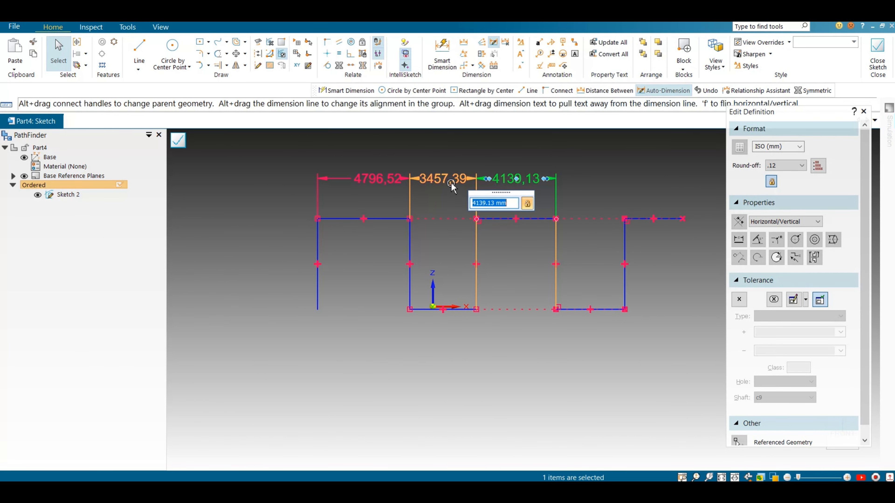
left_click(516, 178, "ctrl")
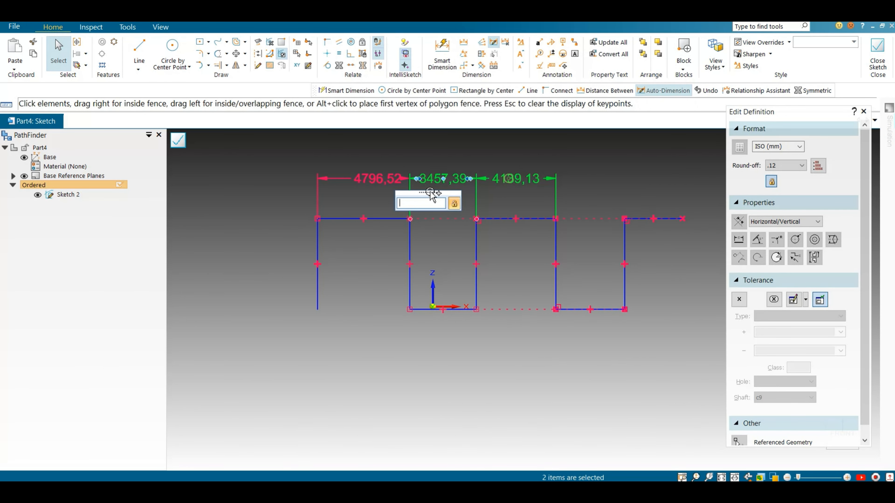
left_click(377, 179, "ctrl")
left_click(506, 43)
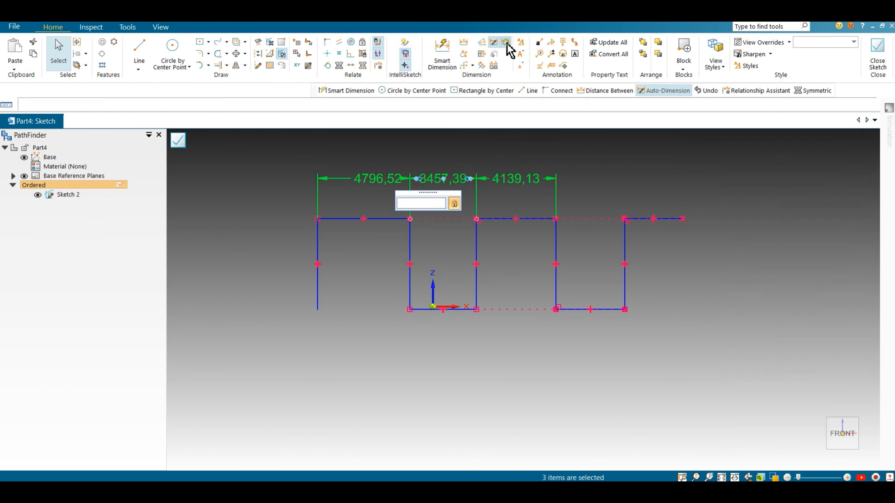
left_click(807, 133)
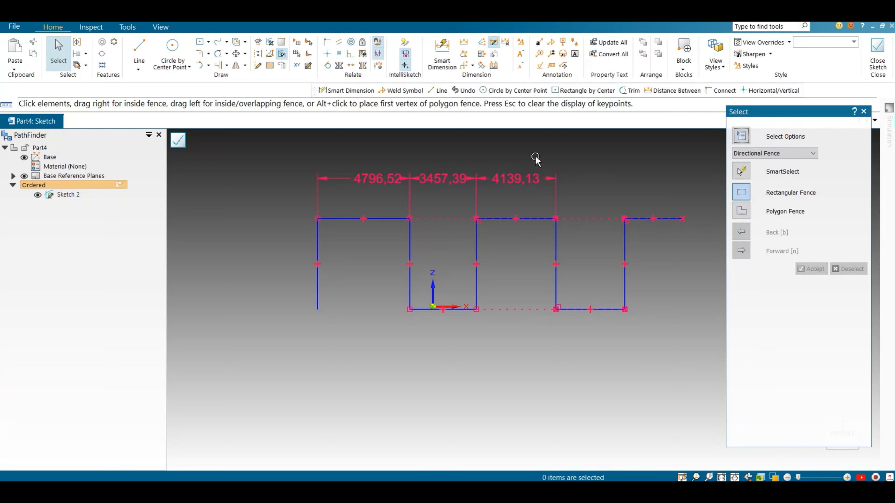
left_click_drag(528, 179, 515, 158)
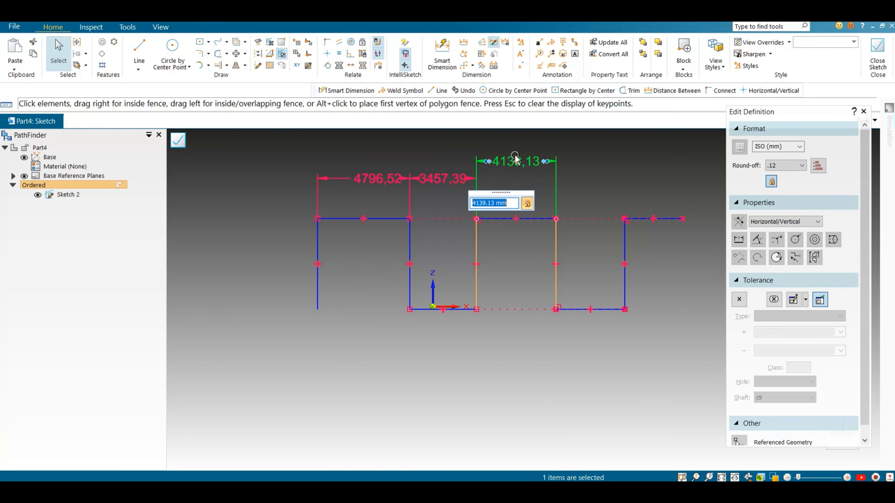
key("Escape")
Adjust the text size of the sketch dimensions with the PMI font commands
scroll(331, 224, "down", 3)
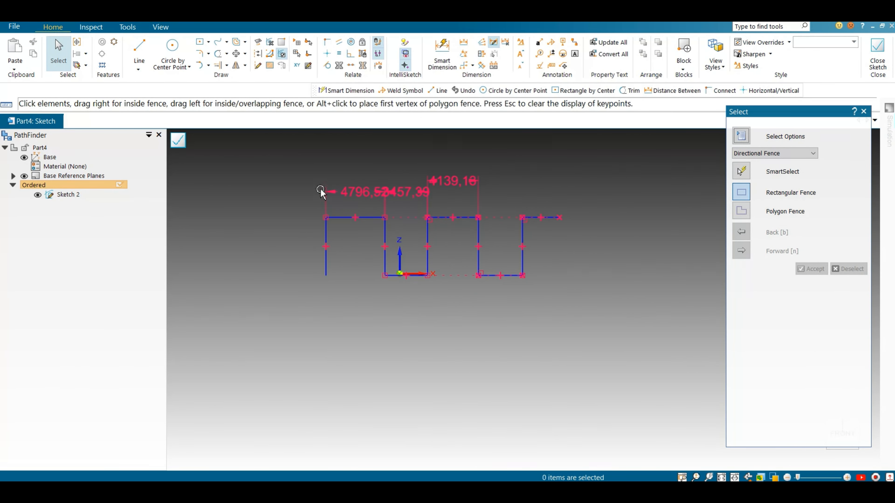
left_click(520, 54)
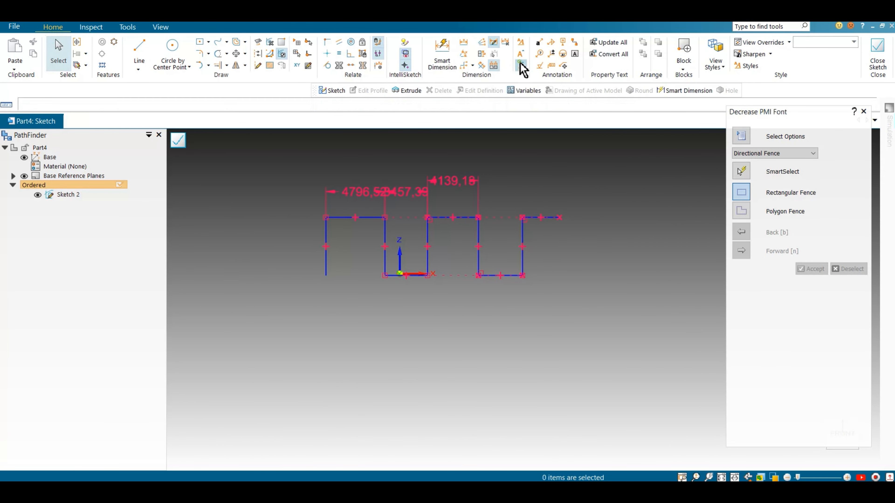
scroll(439, 188, "up", 3)
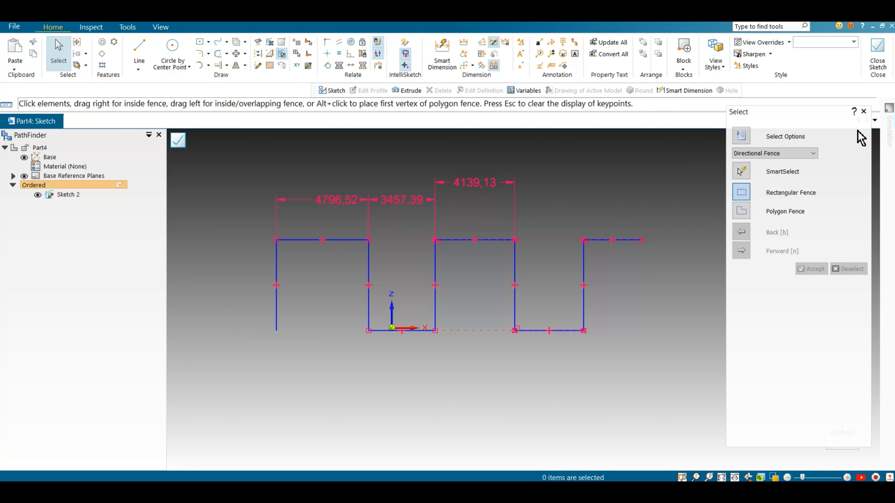
Start a callout annotation and look through the part's properties available as property text for it
left_click(863, 111)
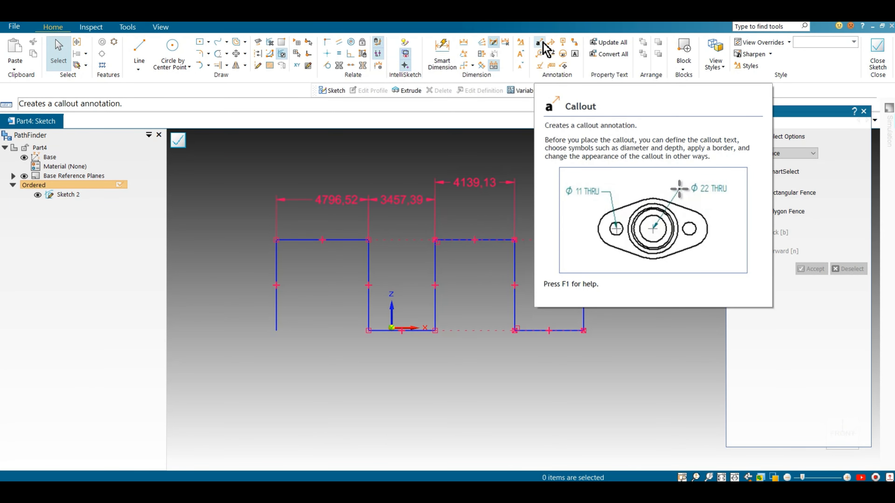
left_click(543, 42)
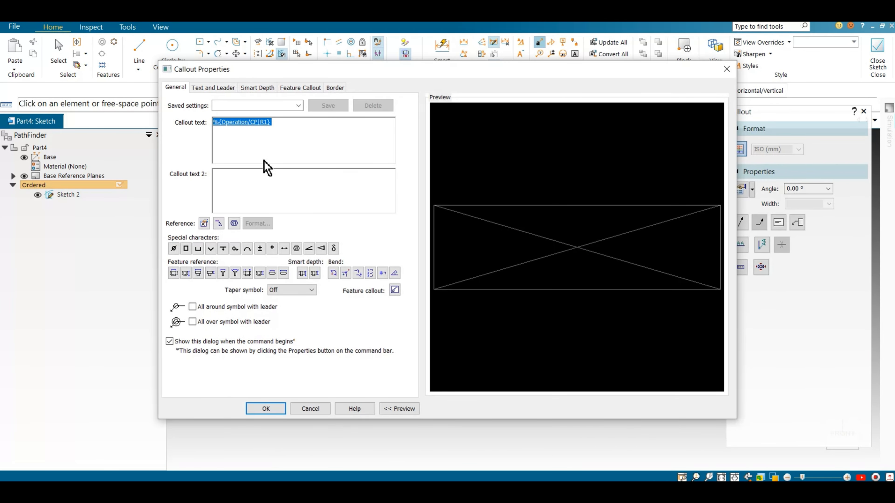
left_click(205, 224)
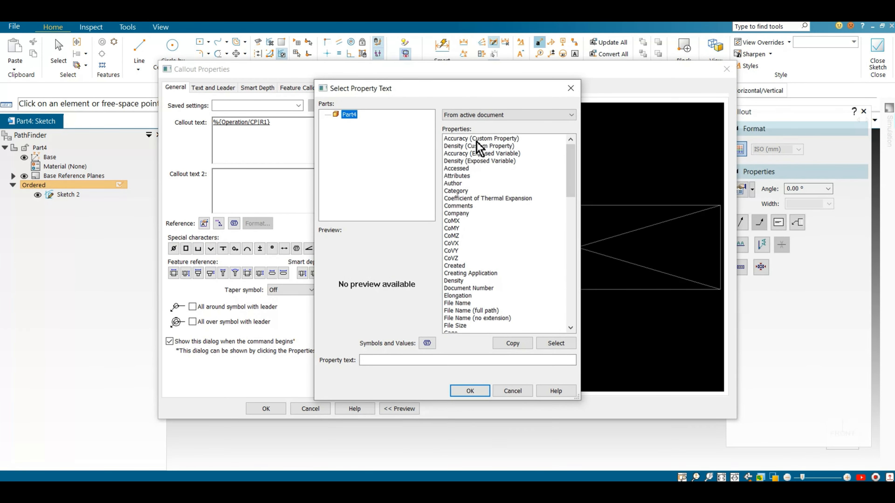
scroll(494, 249, "down", 1)
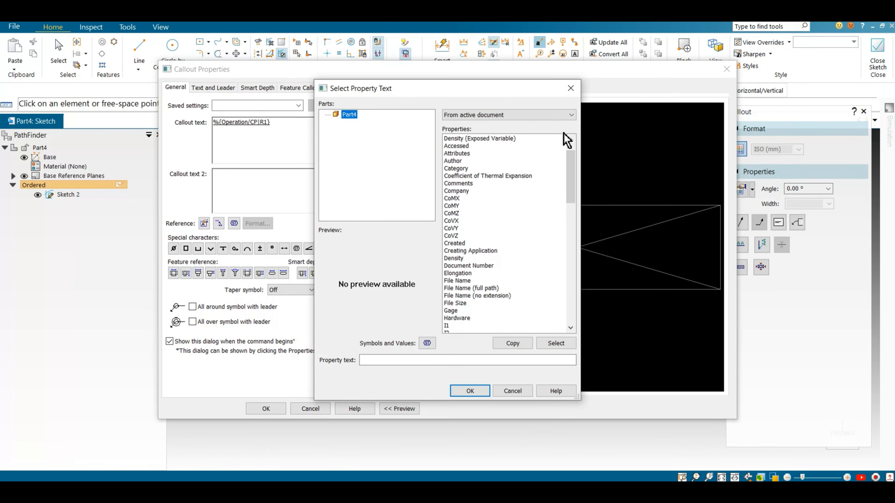
left_click(570, 88)
Replace the callout's property reference with the text "Test" and accept the callout properties
left_click_drag(276, 124, 201, 132)
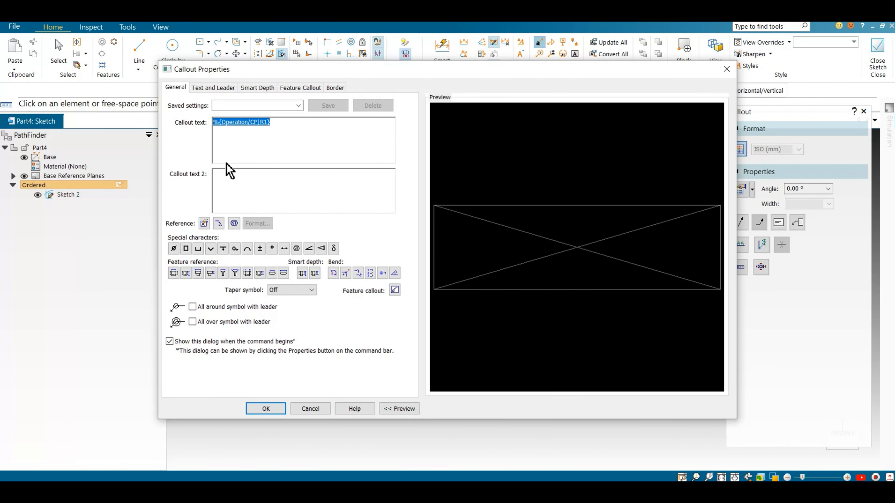
type("Te")
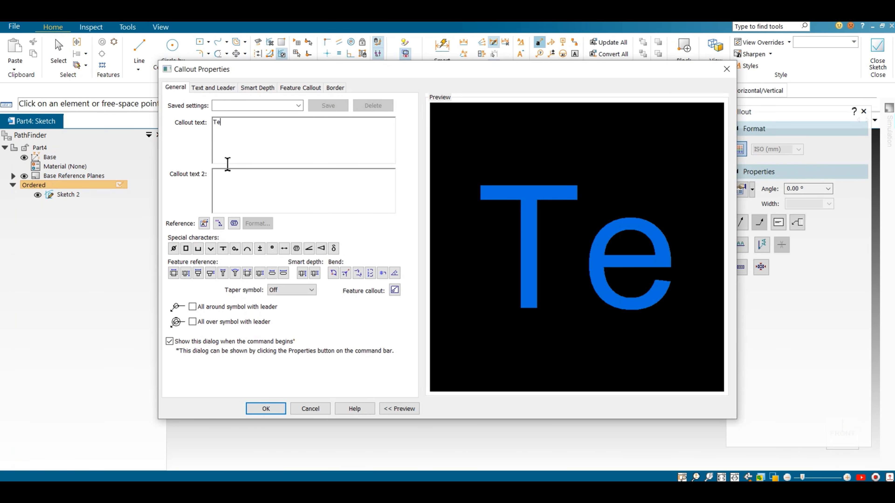
type("str")
key("BackSpace")
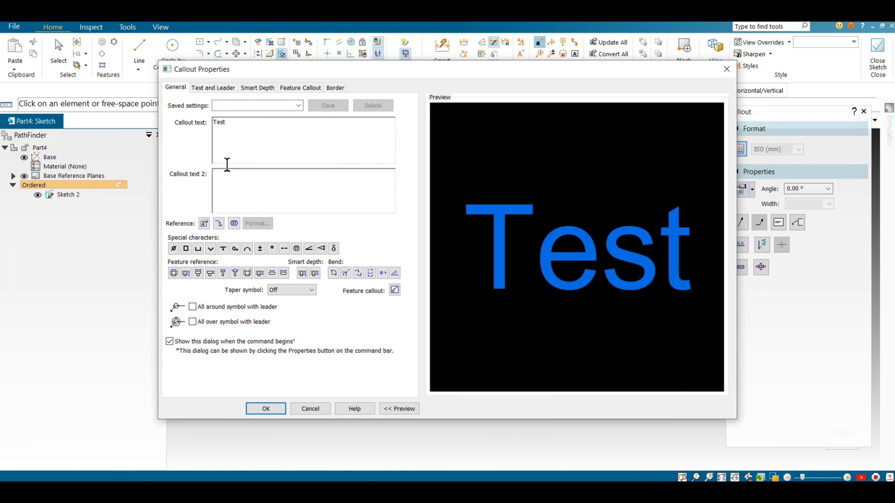
left_click_drag(234, 128, 215, 131)
left_click(263, 407)
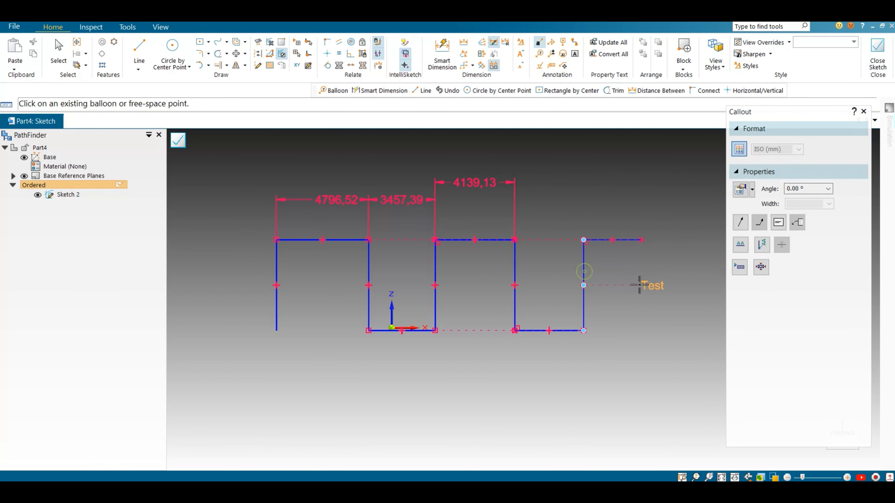
Place the "Test" callout with a leader from the last vertical line's lower endpoint, with its text diagonally below the profile
left_click(740, 222)
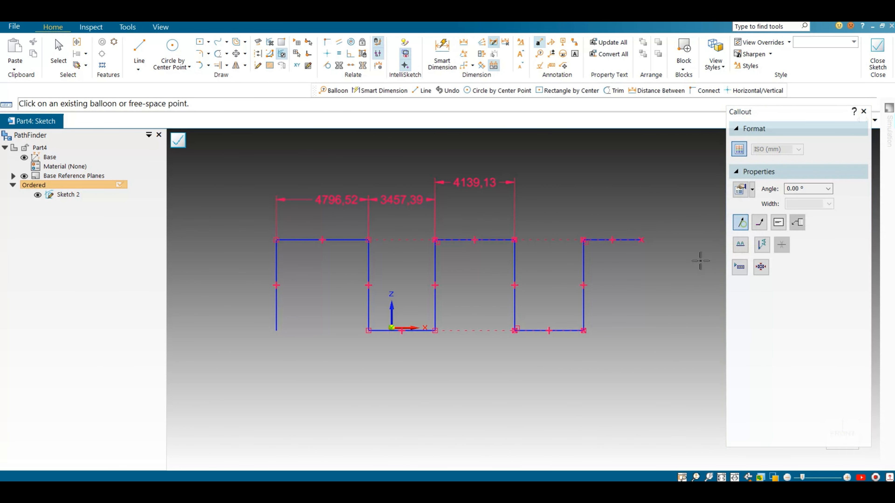
left_click(584, 330)
scroll(636, 387, "up", 3)
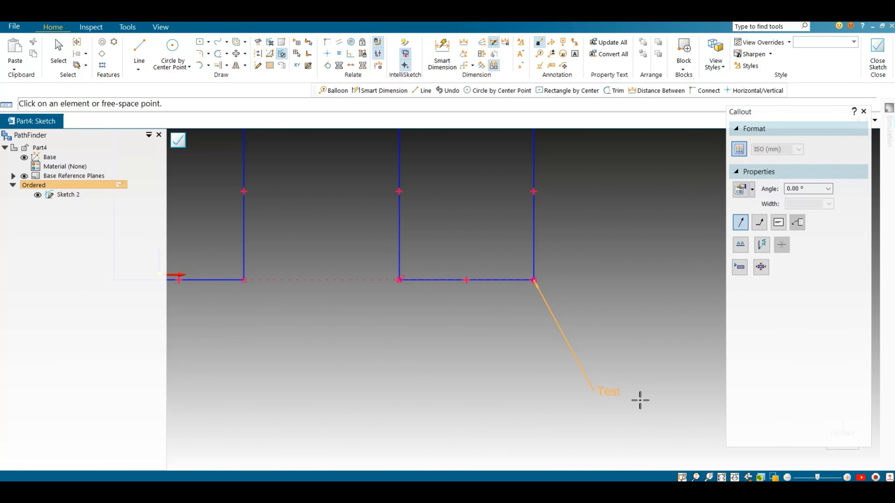
left_click(640, 400)
left_click(864, 111)
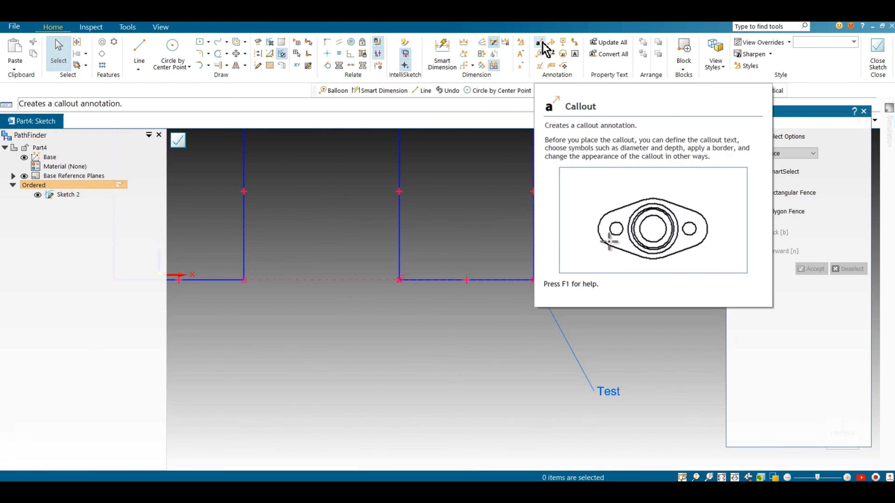
left_click(540, 55)
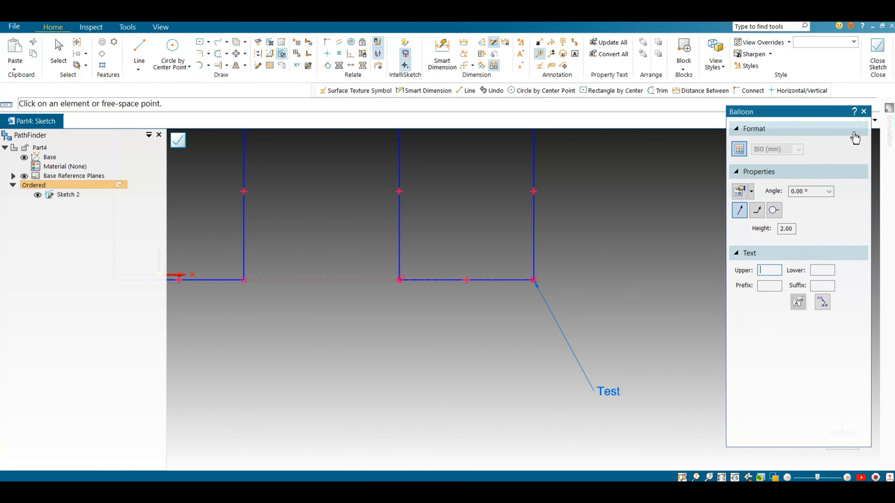
left_click(863, 111)
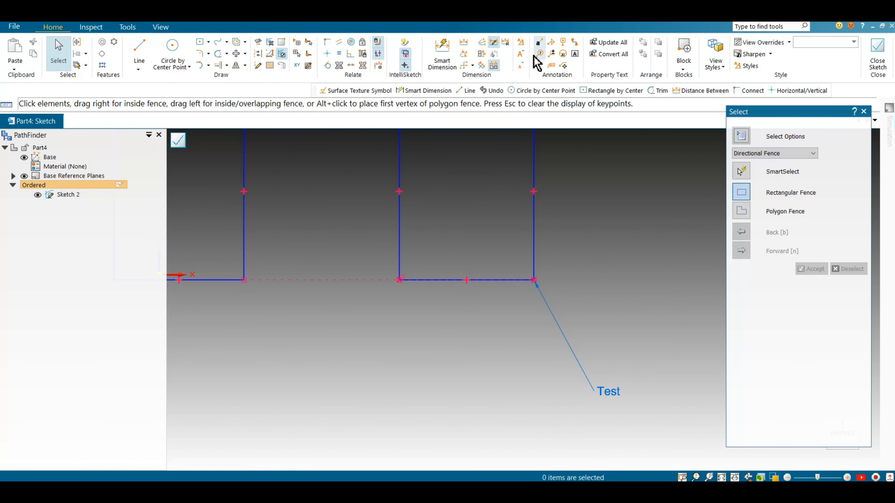
scroll(531, 280, "down", 4)
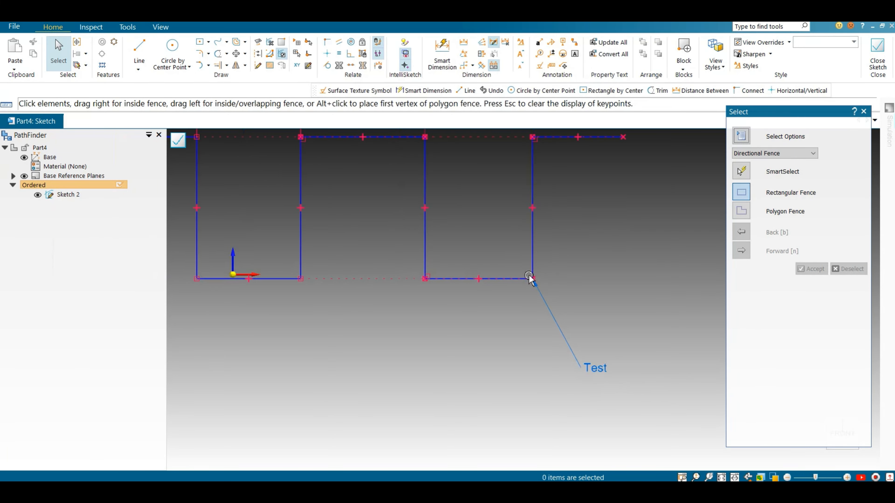
Add a "Solid Edge" text annotation beside the last vertical line, using a font size of 100
left_click(575, 54)
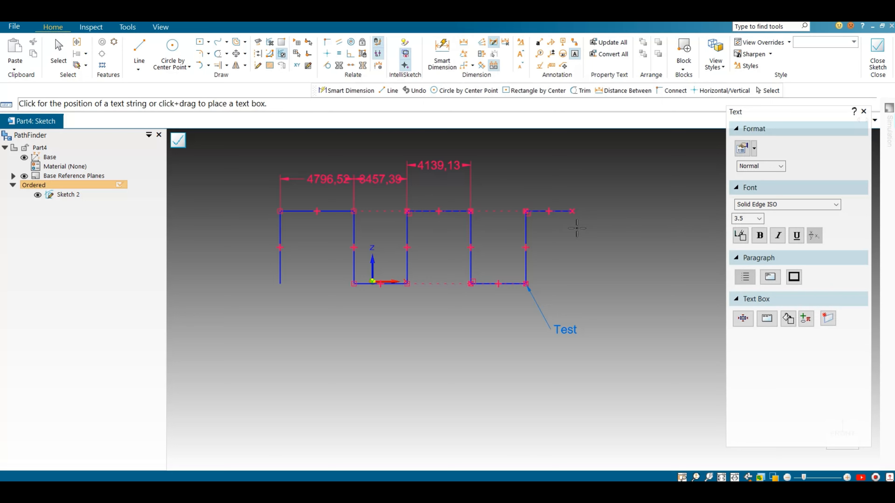
scroll(561, 249, "up", 2)
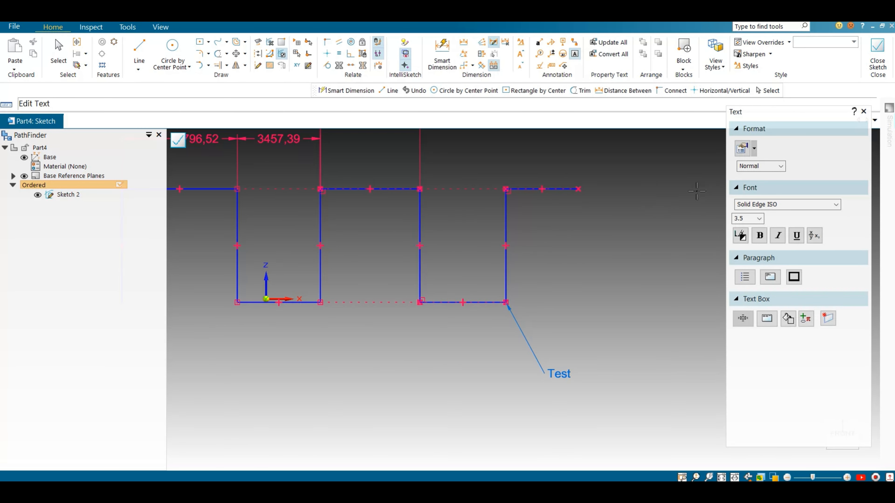
left_click(758, 219)
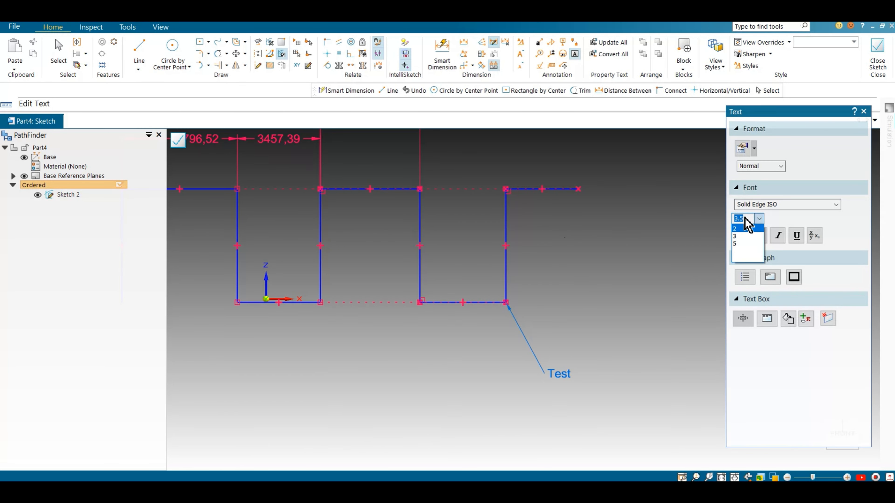
type("100")
key("Return")
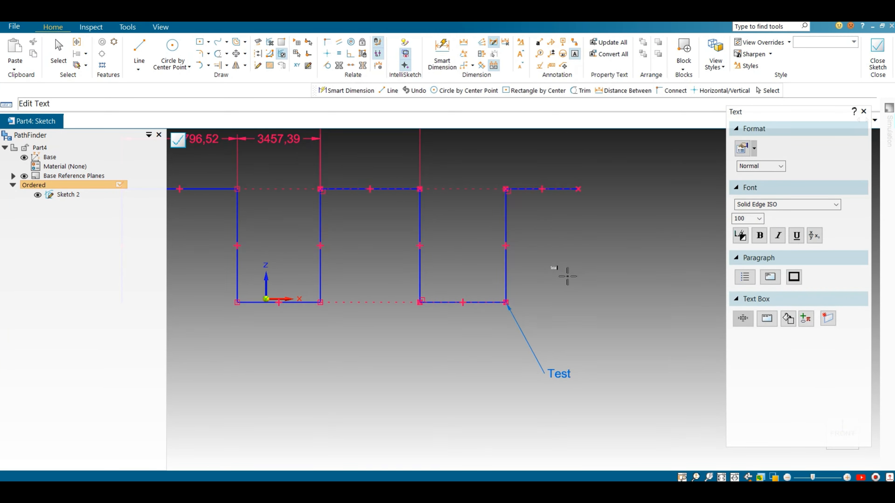
Set the font colour to black and add a second "Solid Edge" text above the first one
scroll(567, 277, "down", 1)
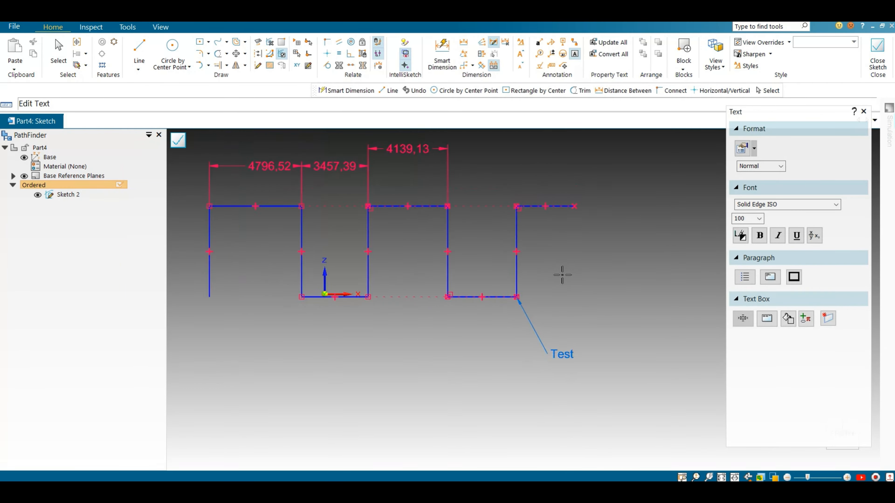
scroll(568, 277, "up", 3)
scroll(559, 193, "up", 4)
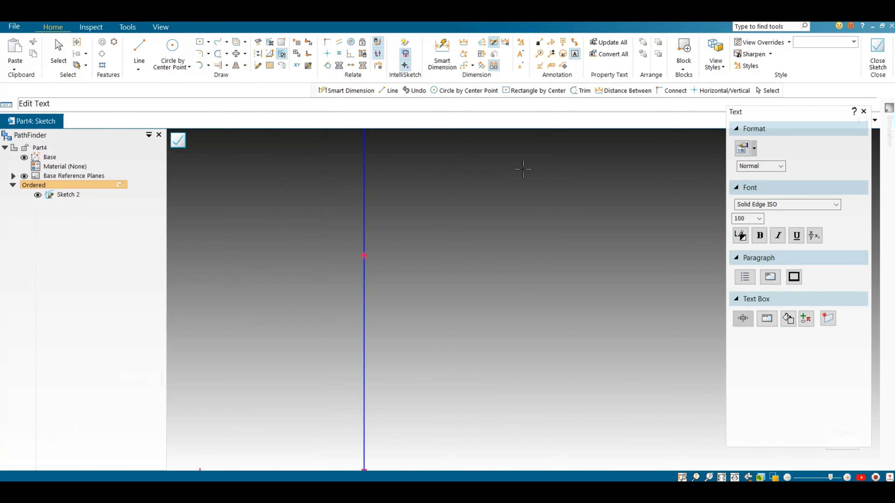
left_click(507, 298)
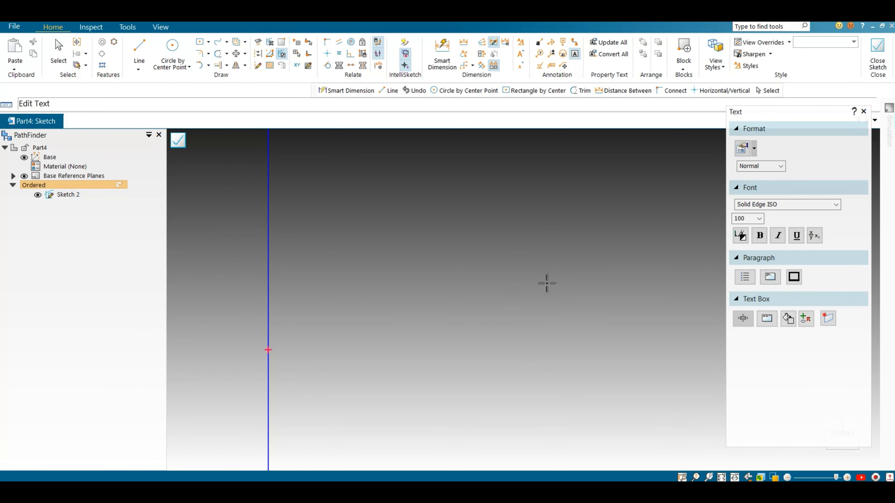
left_click(741, 235)
left_click(739, 264)
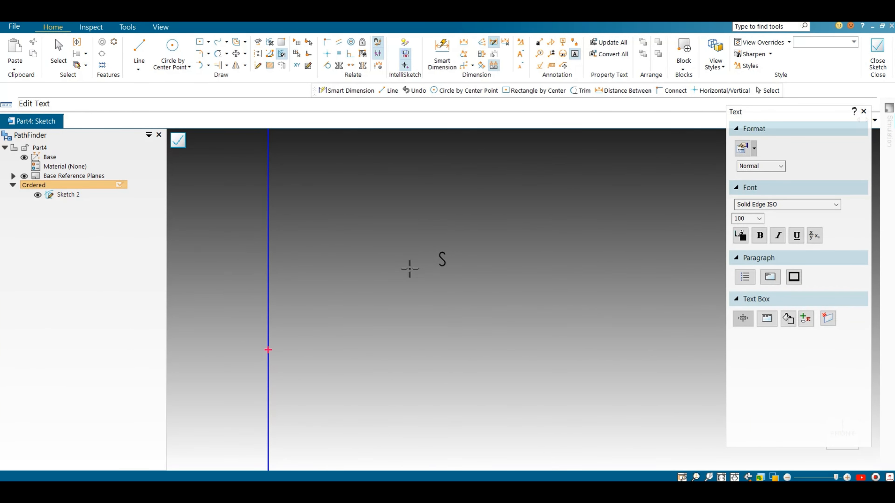
type("Soli")
key("BackSpace")
key("BackSpace")
key("BackSpace")
key("BackSpace")
type("Edge")
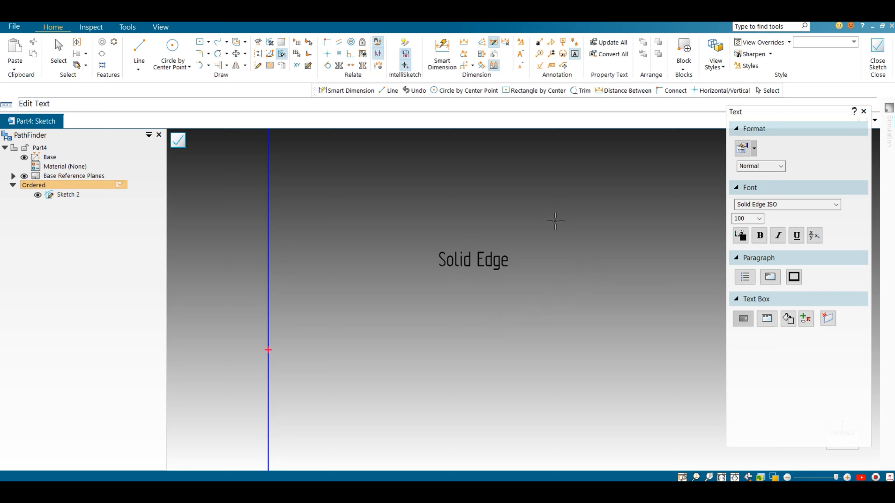
scroll(546, 279, "down", 5)
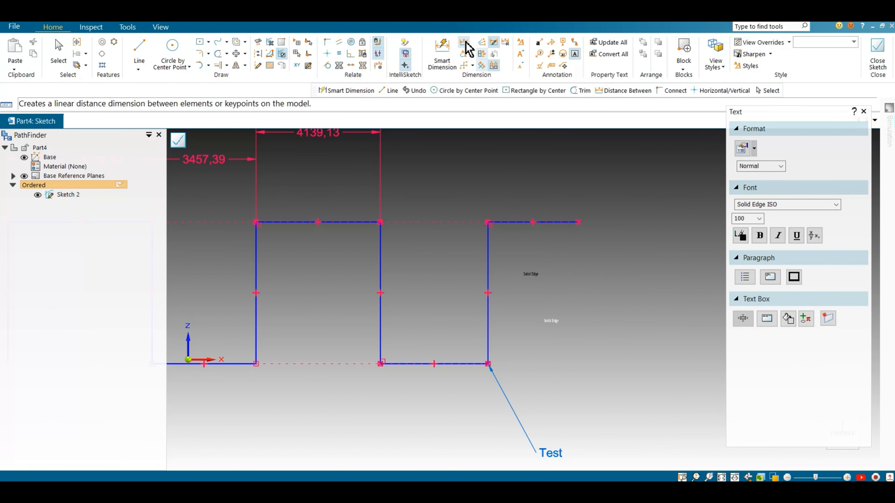